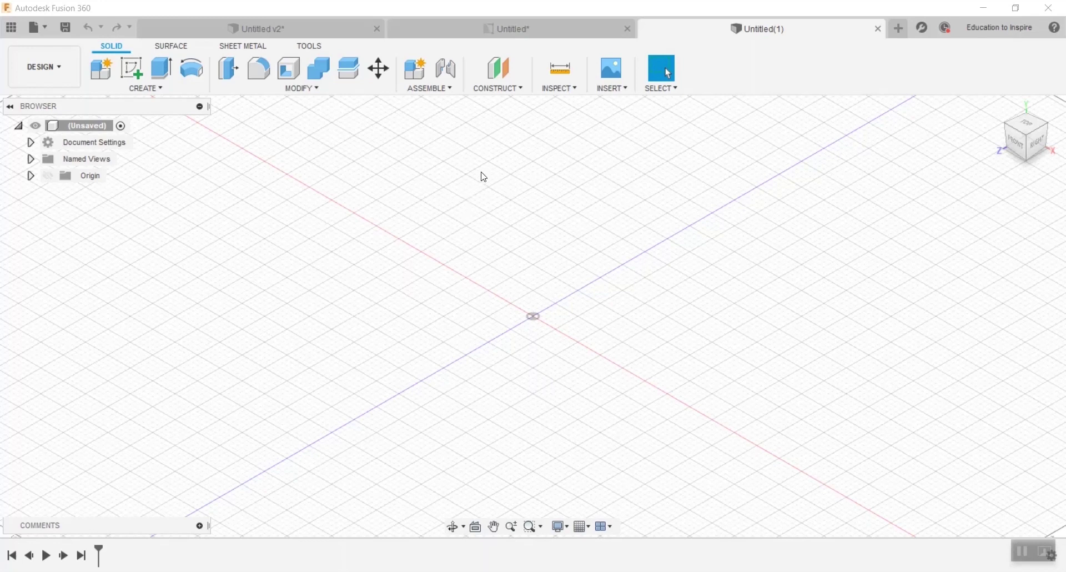
Insert the sheath photo 20200114_145712 as a canvas on the front XY plane.
click(612, 72)
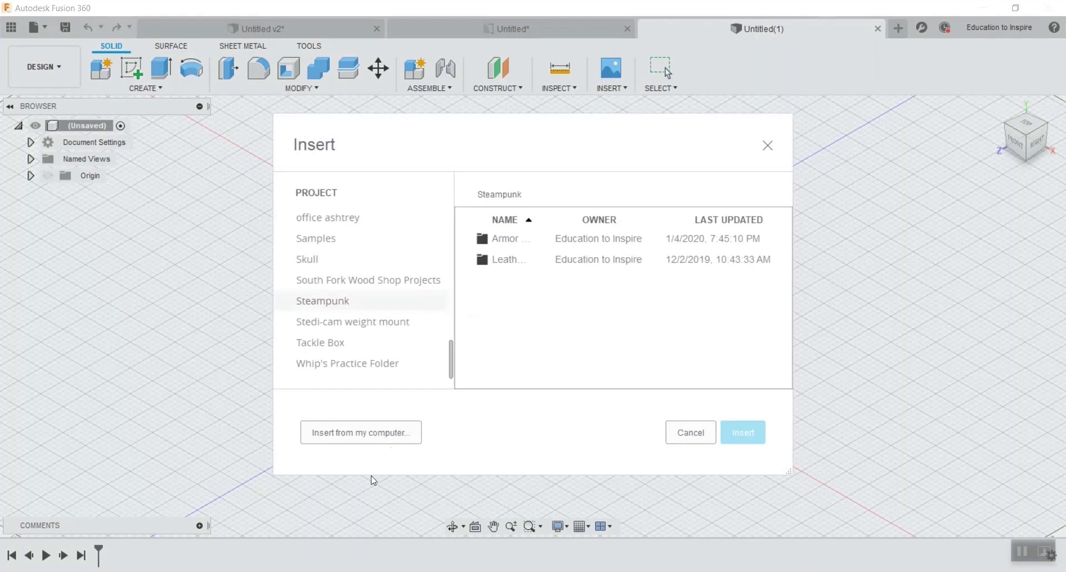
click(357, 439)
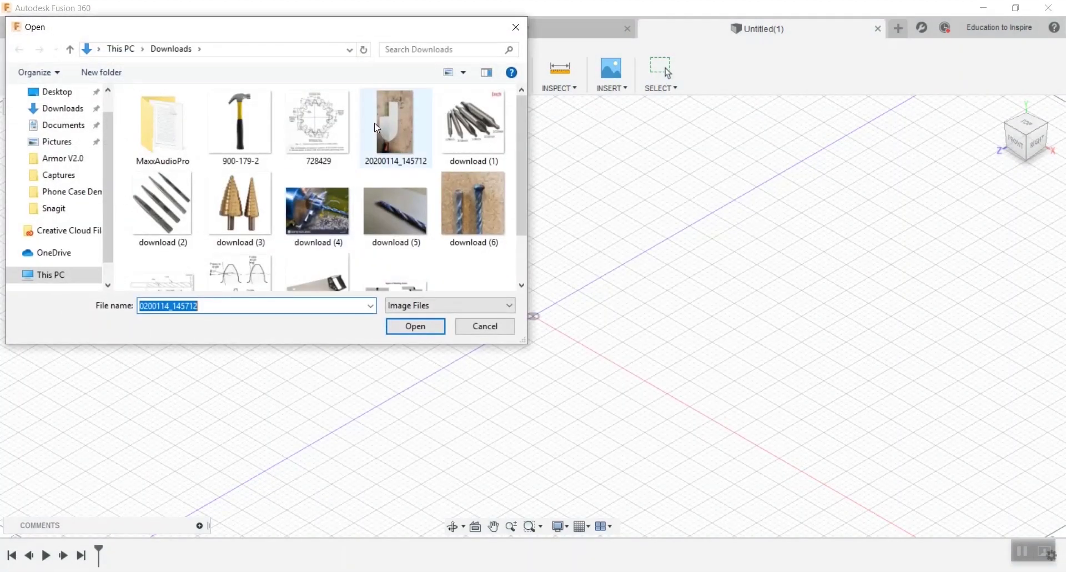
double_click(402, 133)
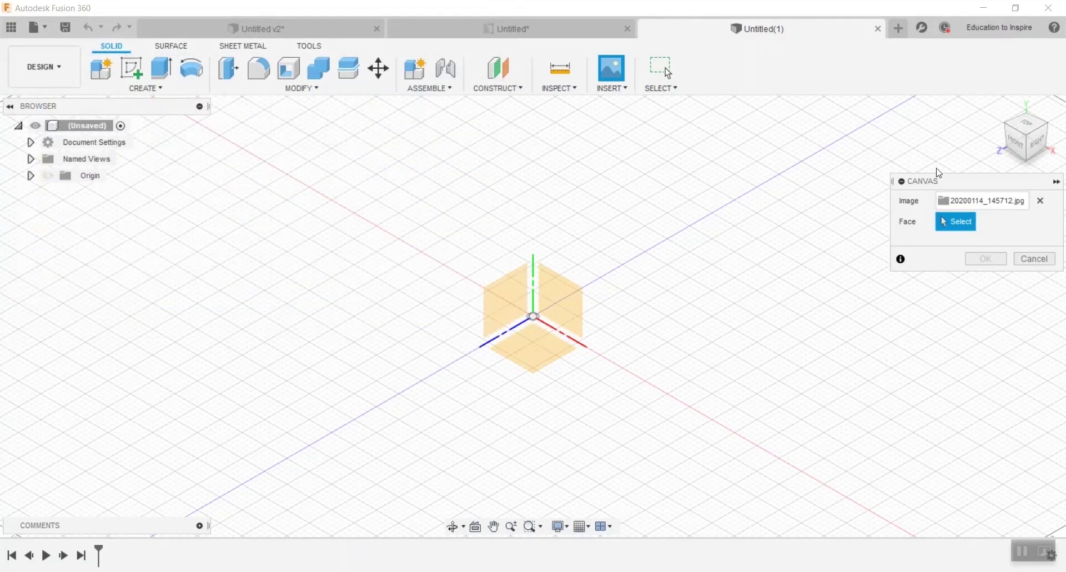
click(1020, 144)
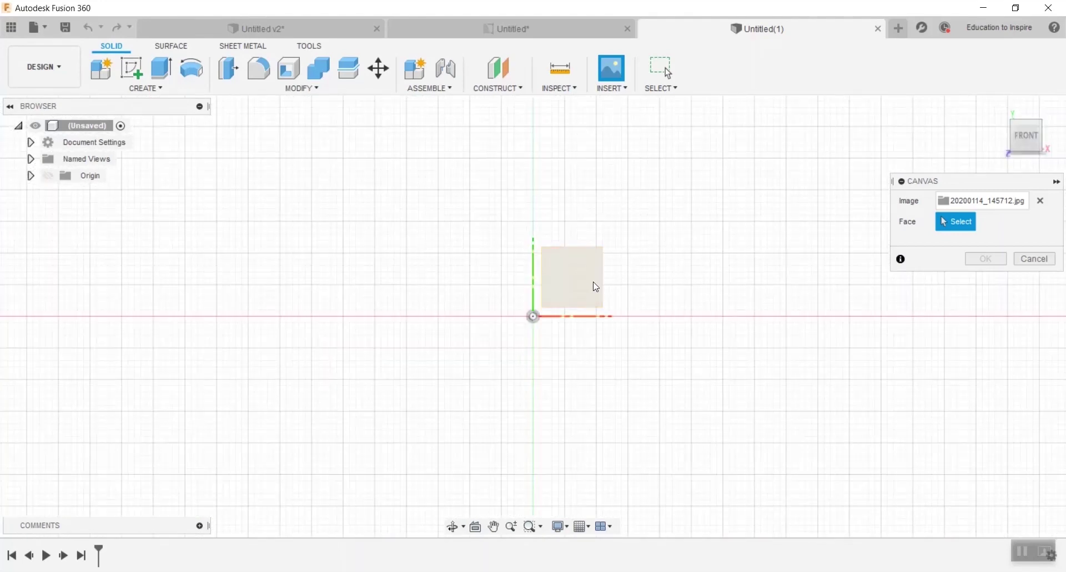
click(589, 285)
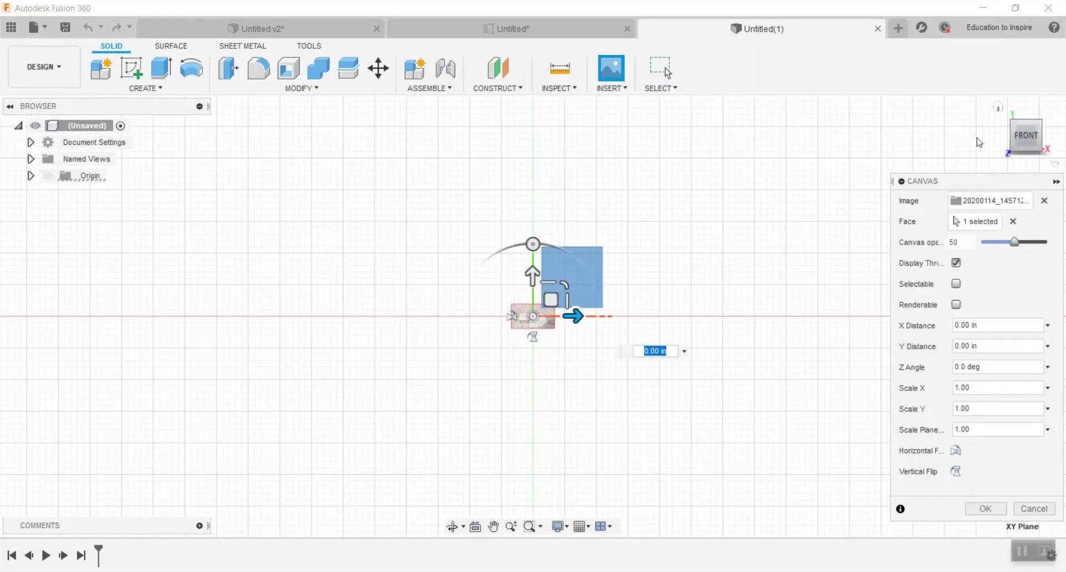
Rotate the canvas -90 degrees so the sheath stands upright, and confirm it.
mouse_move(1023, 140)
mouse_down()
mouse_move(990, 160)
mouse_move(1025, 140)
mouse_up()
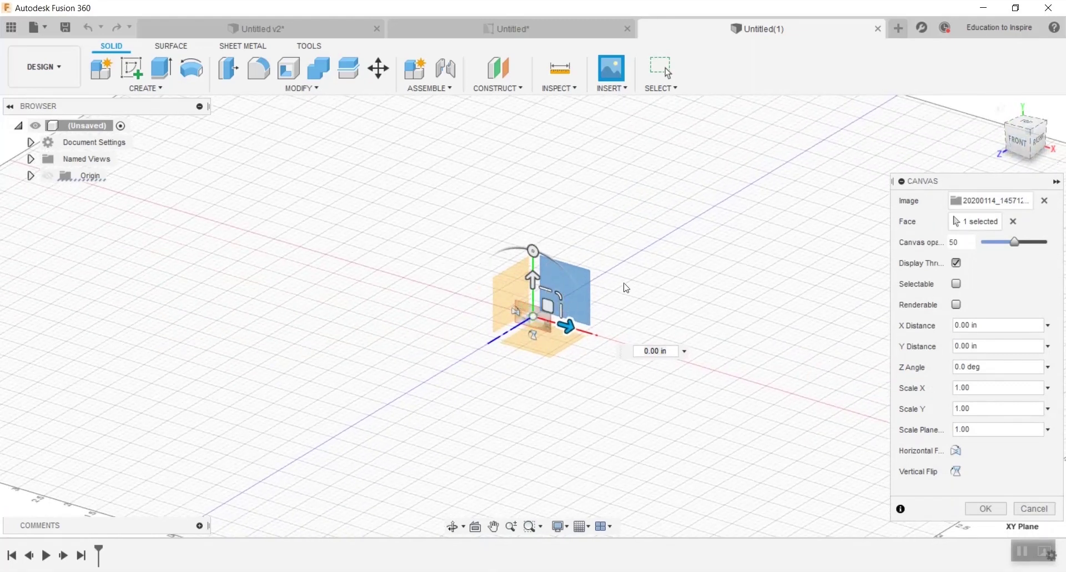
click(1018, 141)
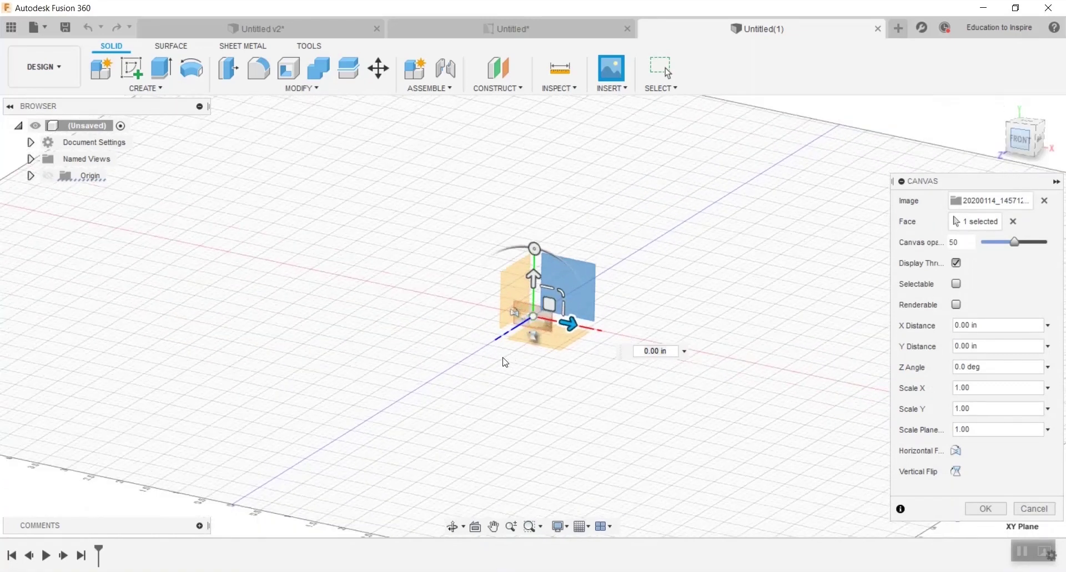
scroll(525, 350, up, 10)
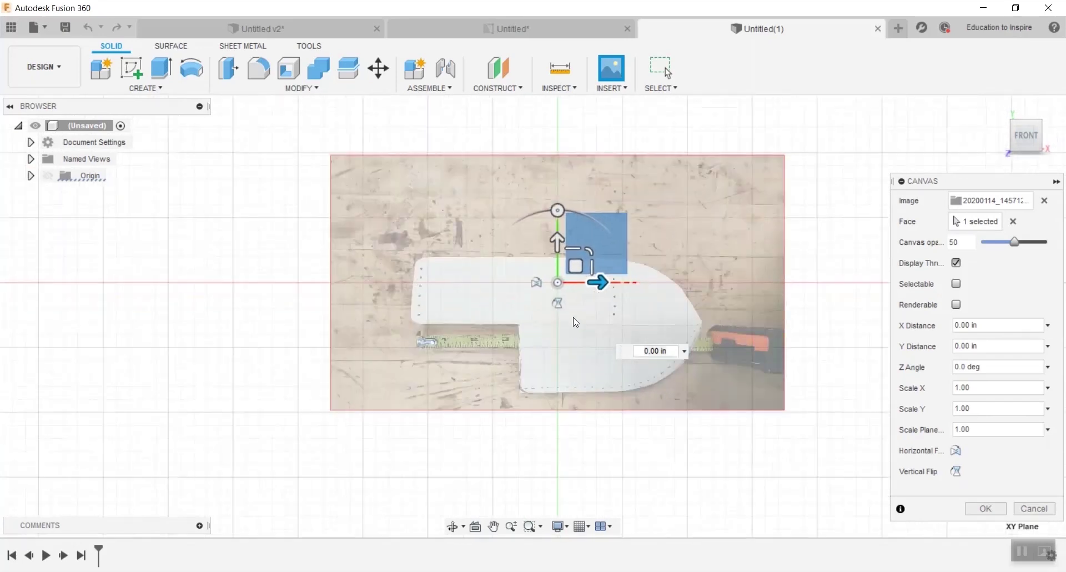
drag(554, 205, 626, 275)
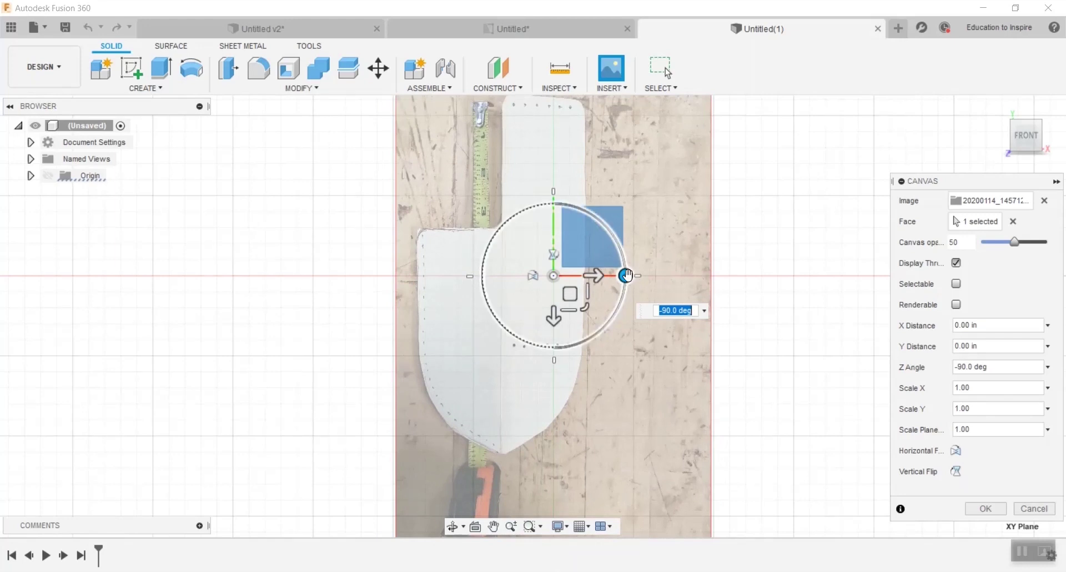
click(984, 510)
scroll(521, 311, down, 2)
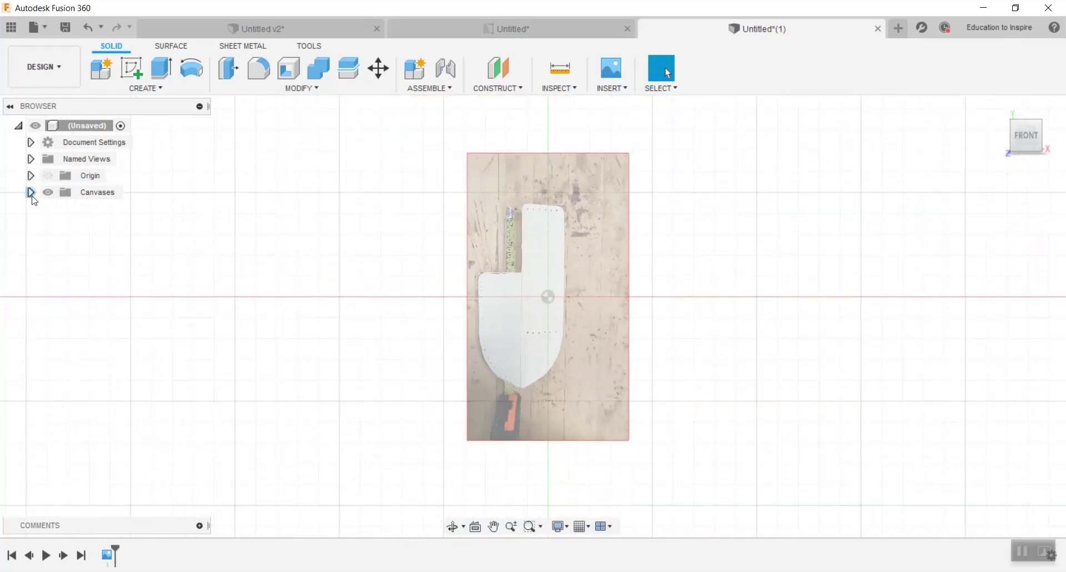
Start calibrating the sheath photo canvas from the Canvases group.
click(31, 192)
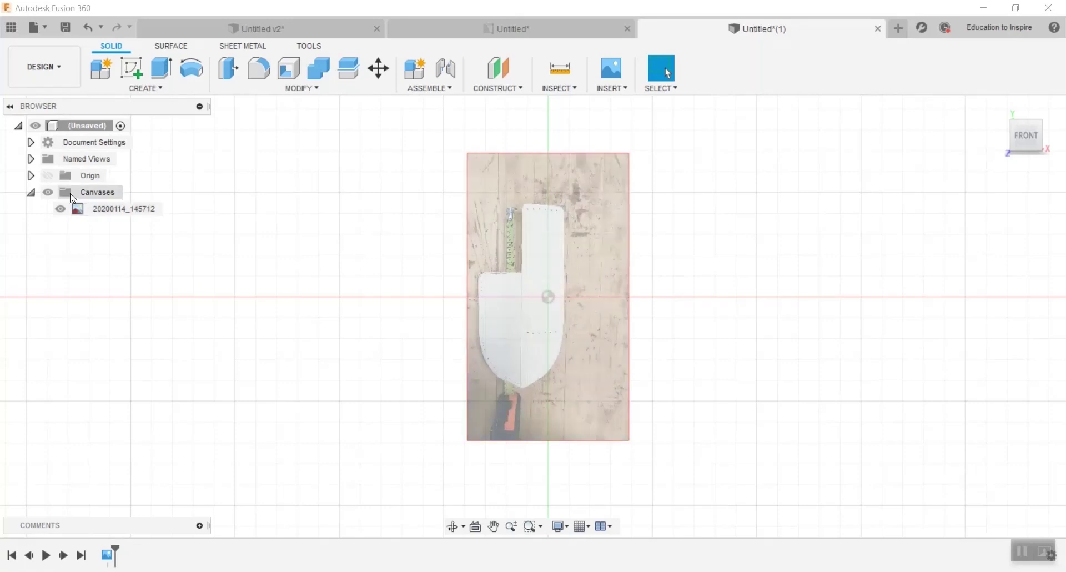
click(31, 192)
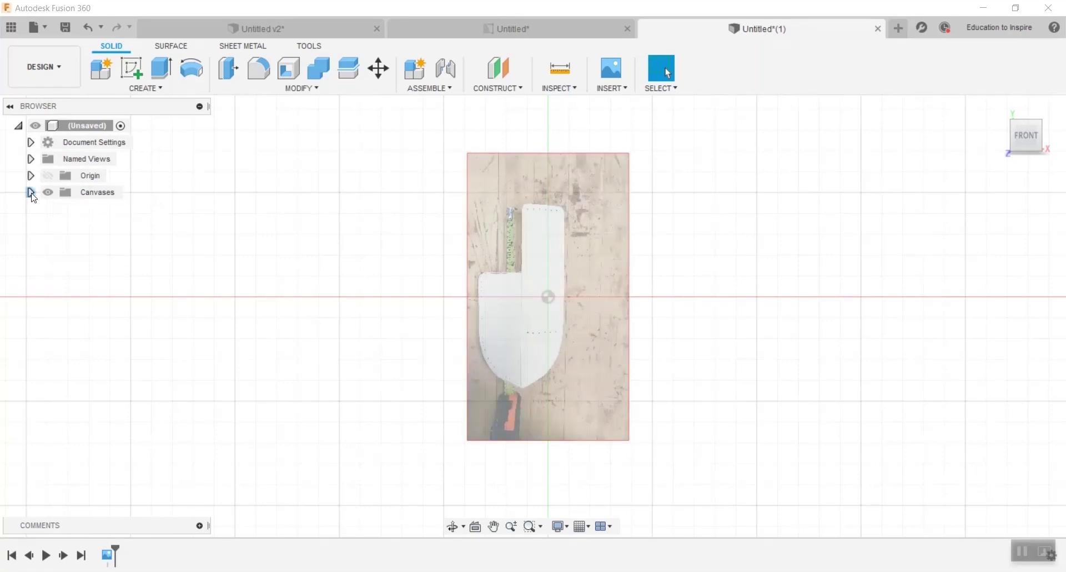
click(31, 192)
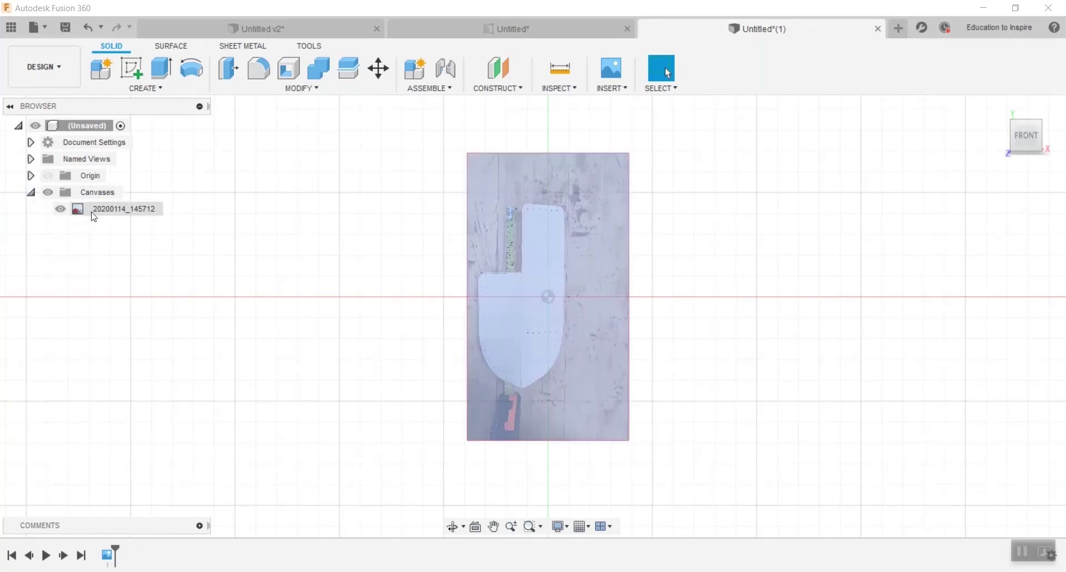
right_click(108, 216)
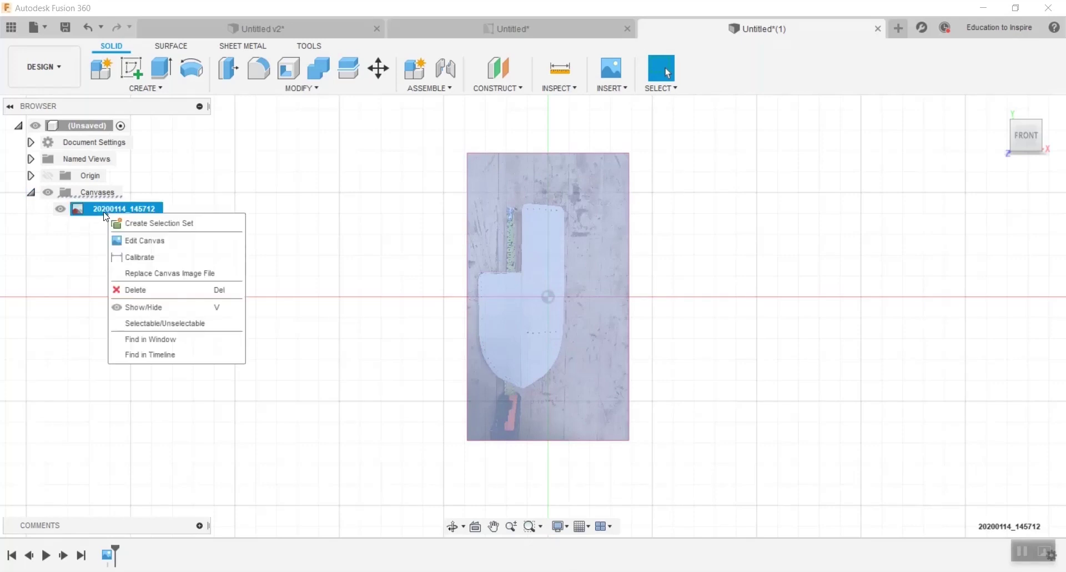
click(150, 258)
scroll(512, 265, up, 2)
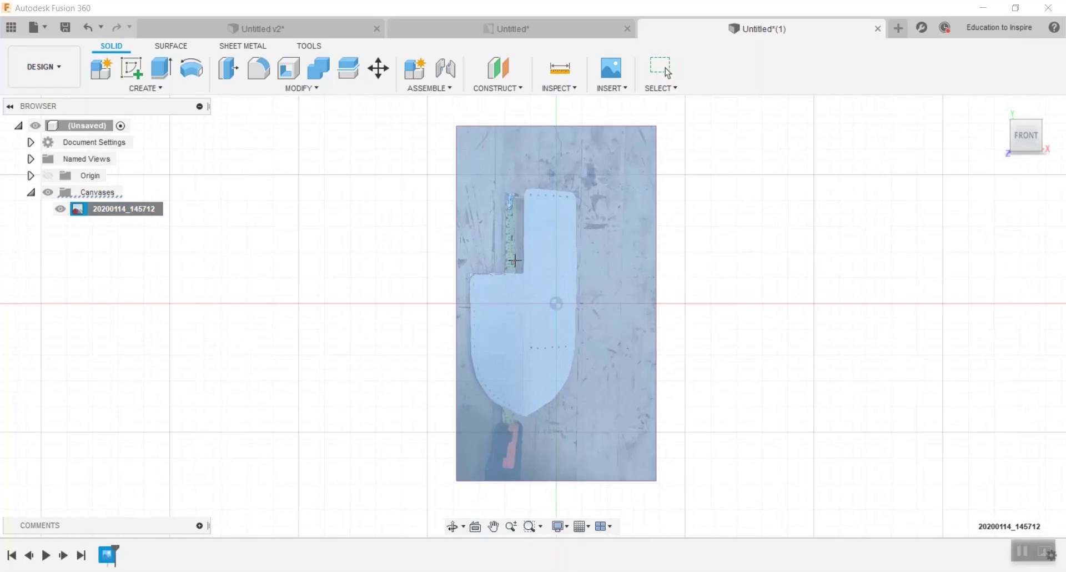
scroll(515, 261, up, 8)
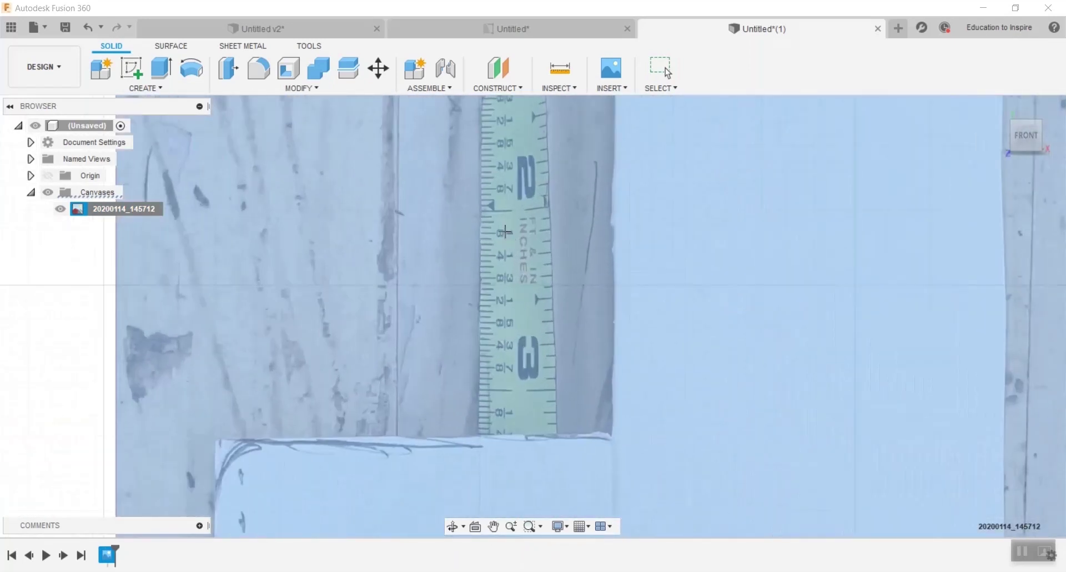
Set the span between two tape-measure marks to 1 inch.
click(527, 209)
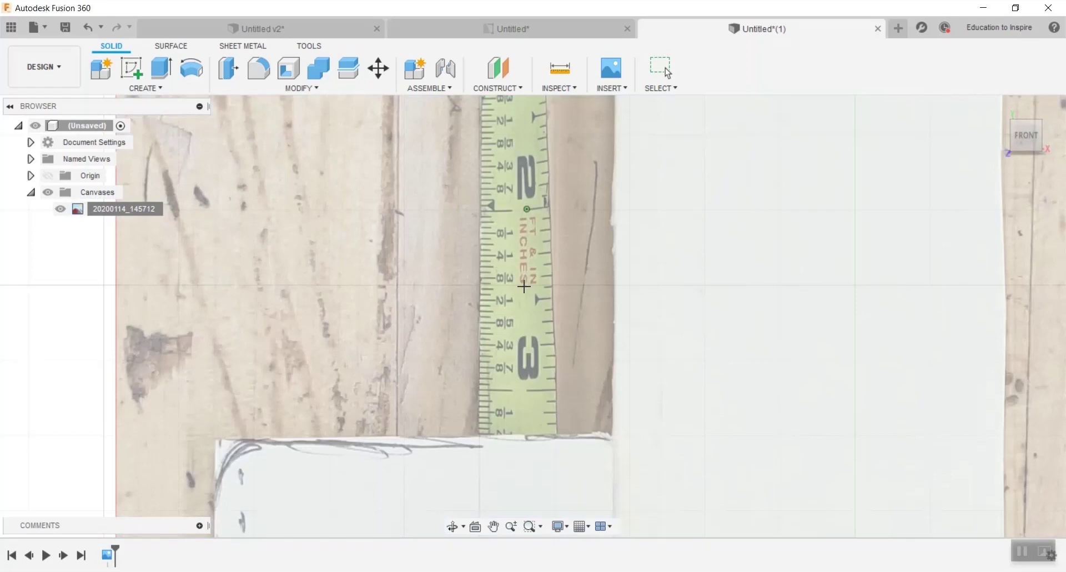
click(531, 390)
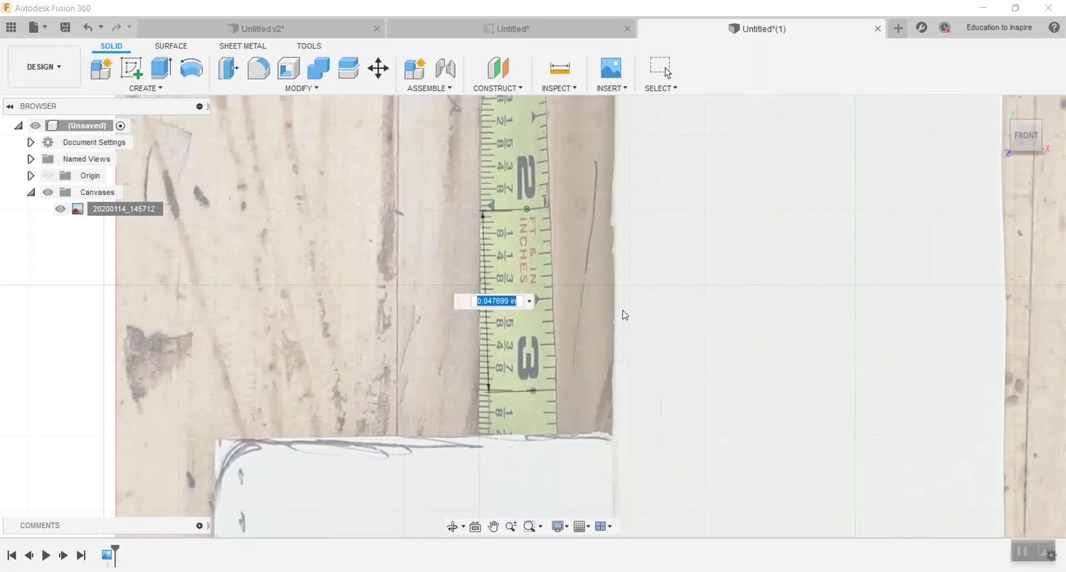
text(1)
key(Return)
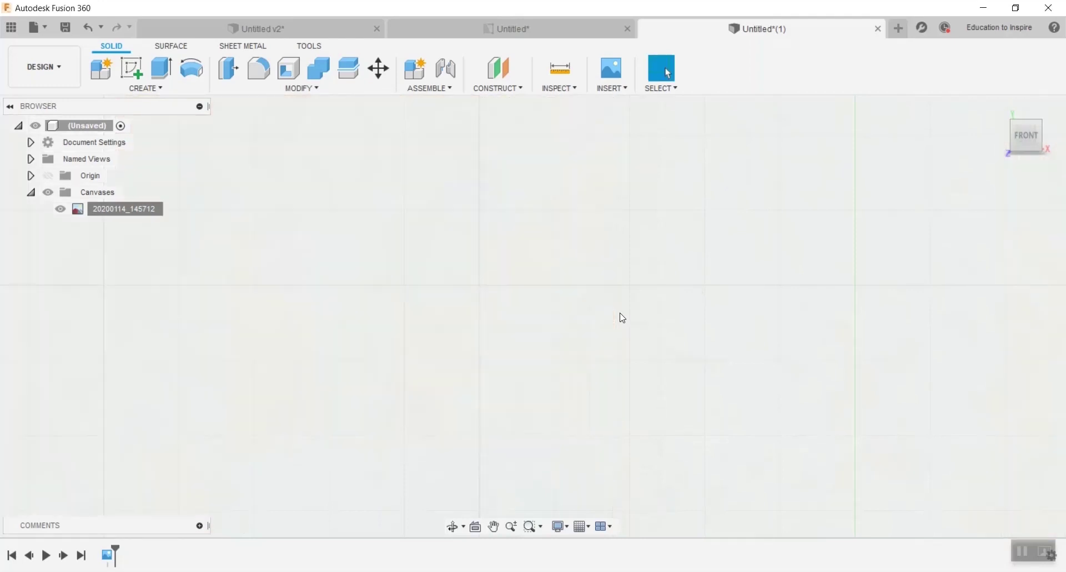
scroll(599, 297, down, 8)
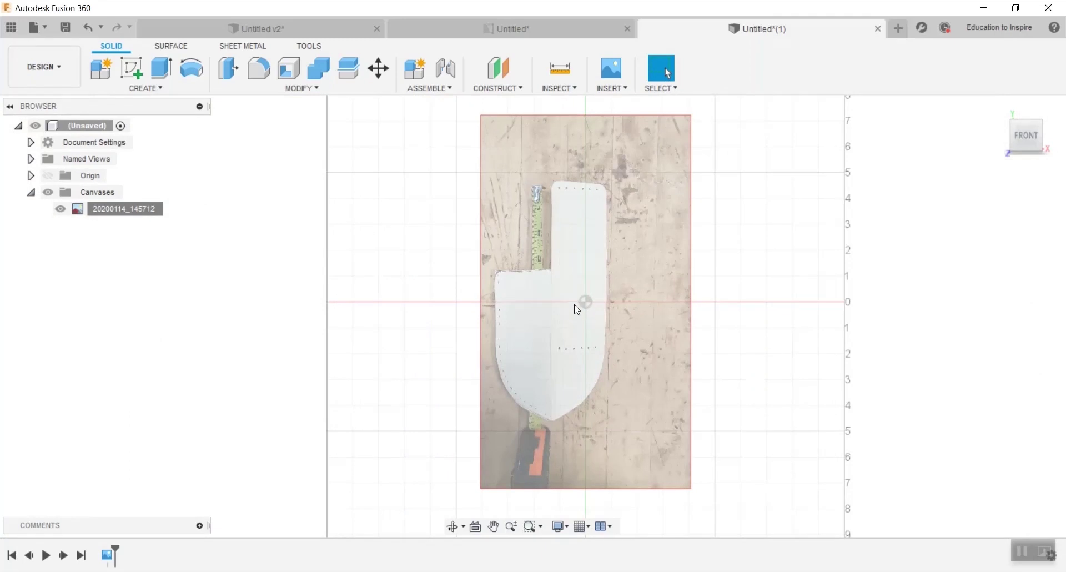
scroll(577, 307, down, 2)
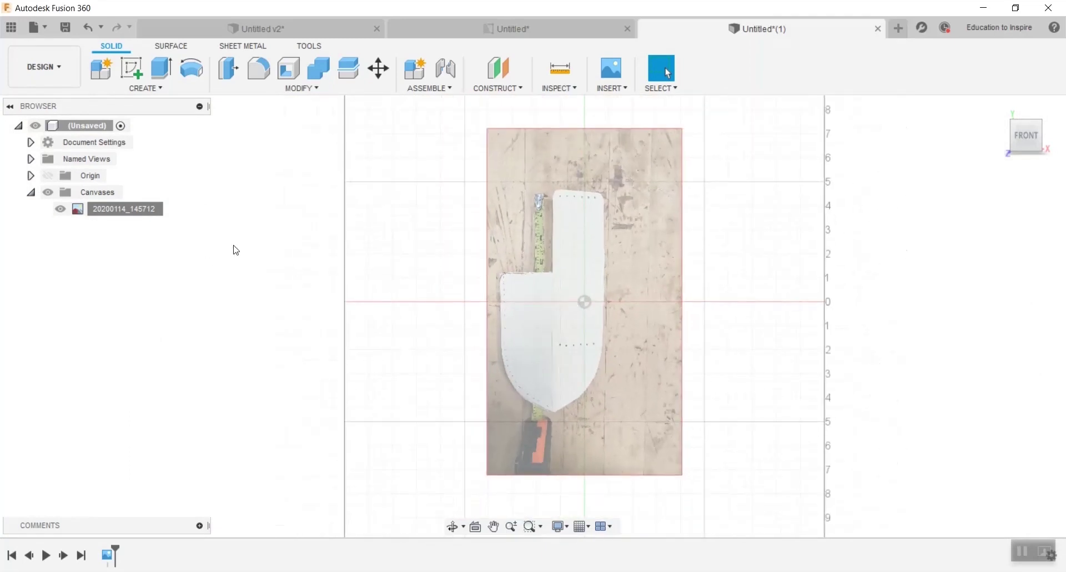
right_click(103, 211)
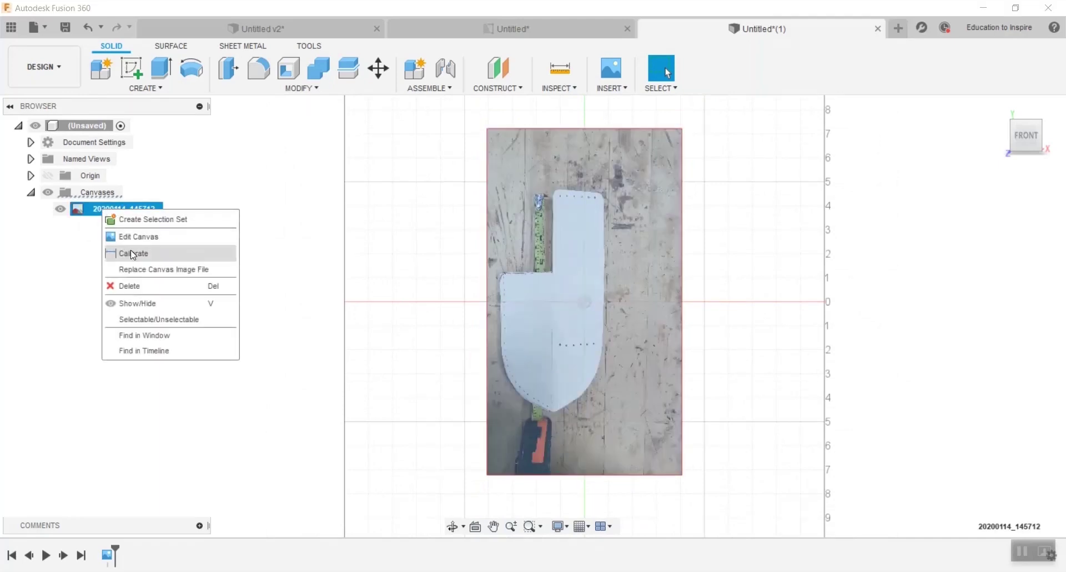
Edit the canvas and drag the sheath photo to the right along X.
click(139, 237)
scroll(639, 340, up, 2)
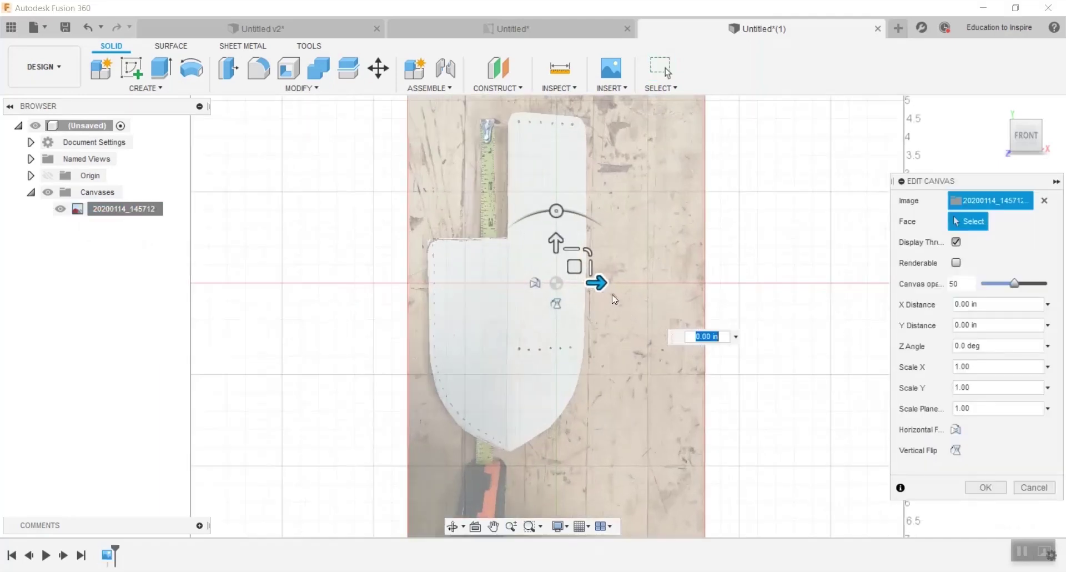
scroll(612, 295, up, 2)
drag(587, 281, 644, 281)
scroll(577, 290, up, 2)
scroll(566, 289, up, 2)
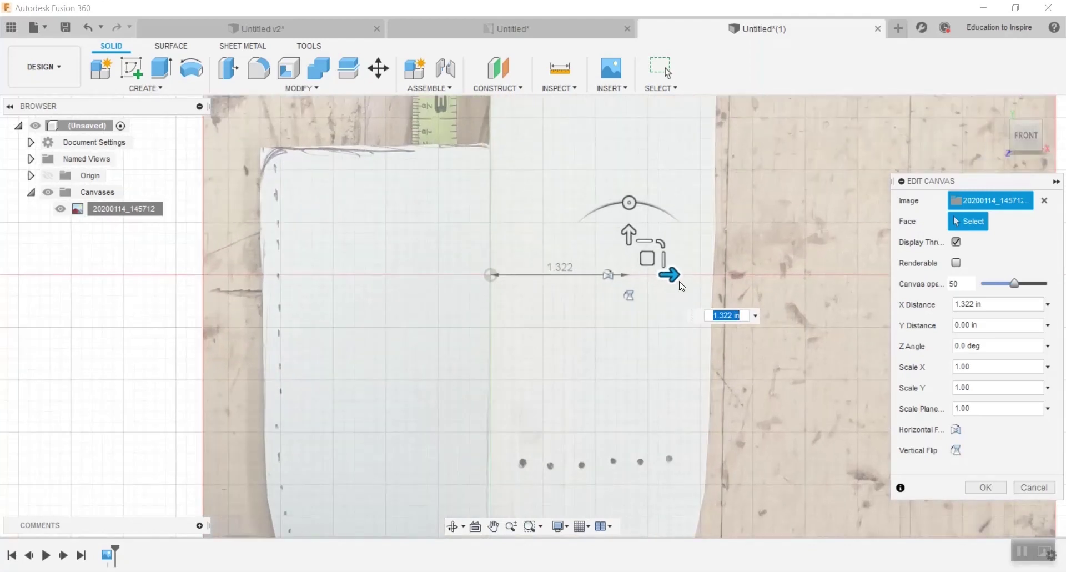
mouse_move(671, 275)
mouse_down()
mouse_move(683, 276)
mouse_move(673, 280)
mouse_up()
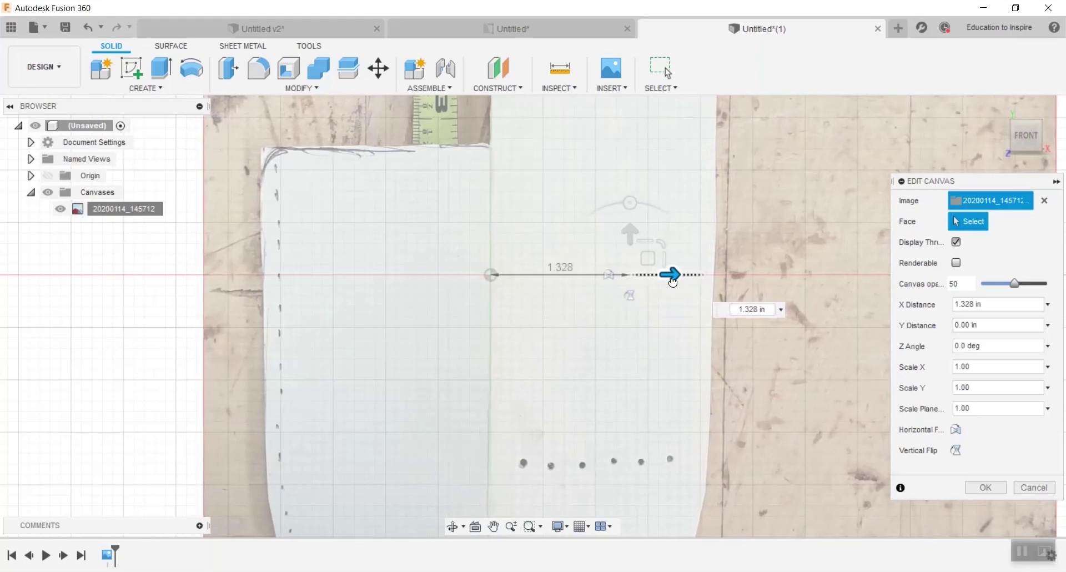
Fine-tune the canvas X Distance to 1.33 in and confirm the new position.
scroll(553, 288, up, 4)
scroll(410, 266, up, 2)
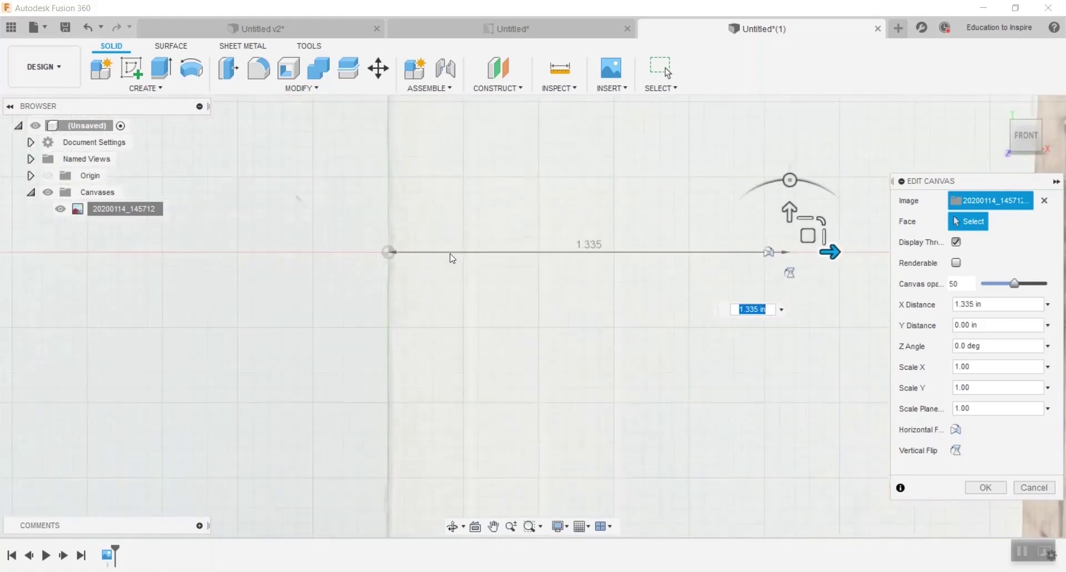
drag(833, 255, 831, 255)
scroll(554, 272, down, 2)
scroll(553, 272, down, 5)
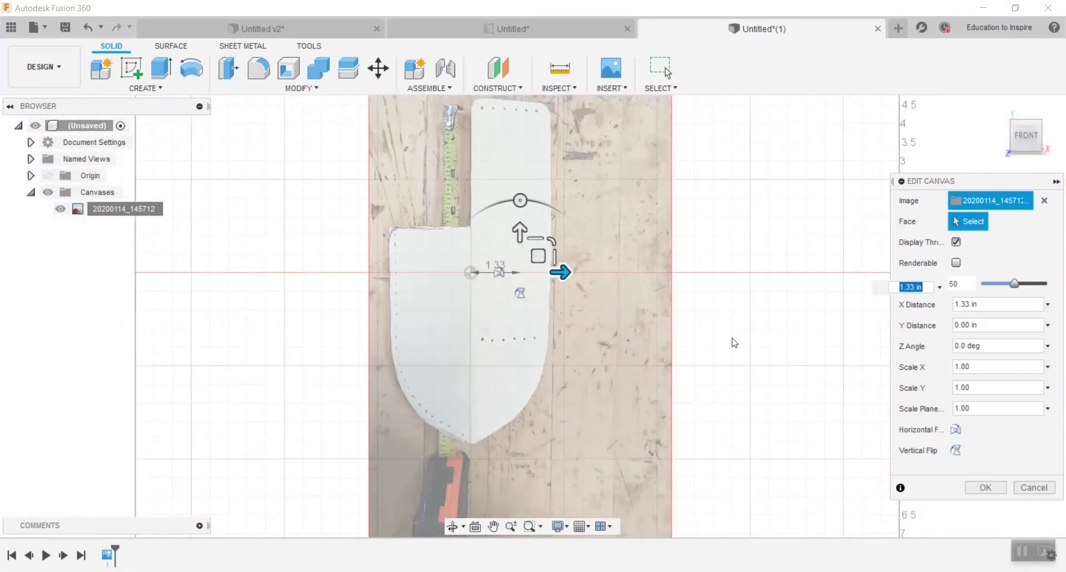
click(990, 488)
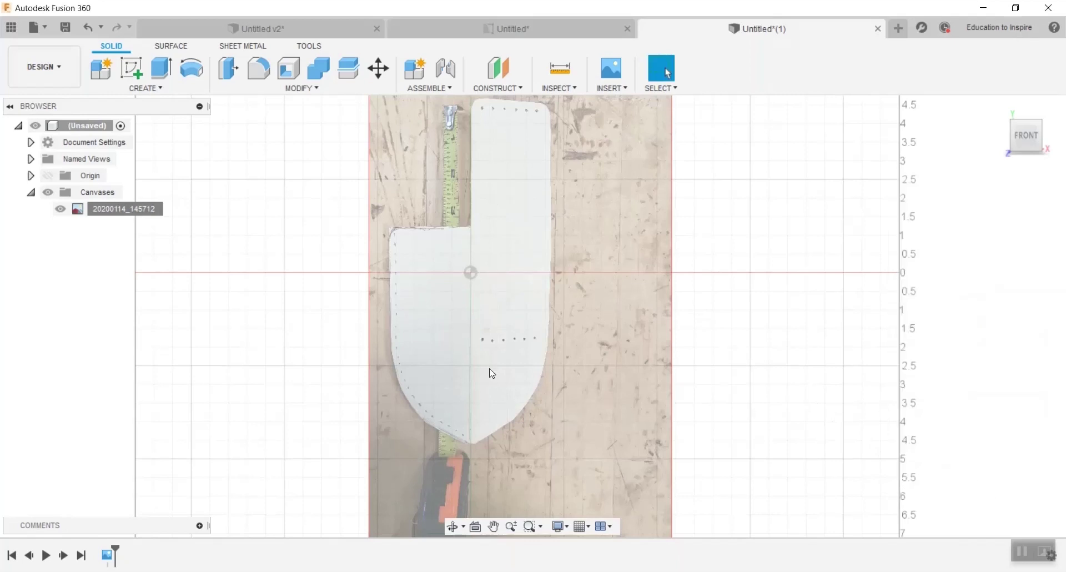
Start a new sketch on the front plane.
scroll(388, 312, down, 2)
scroll(399, 288, up, 2)
middle_drag(409, 300, 410, 336)
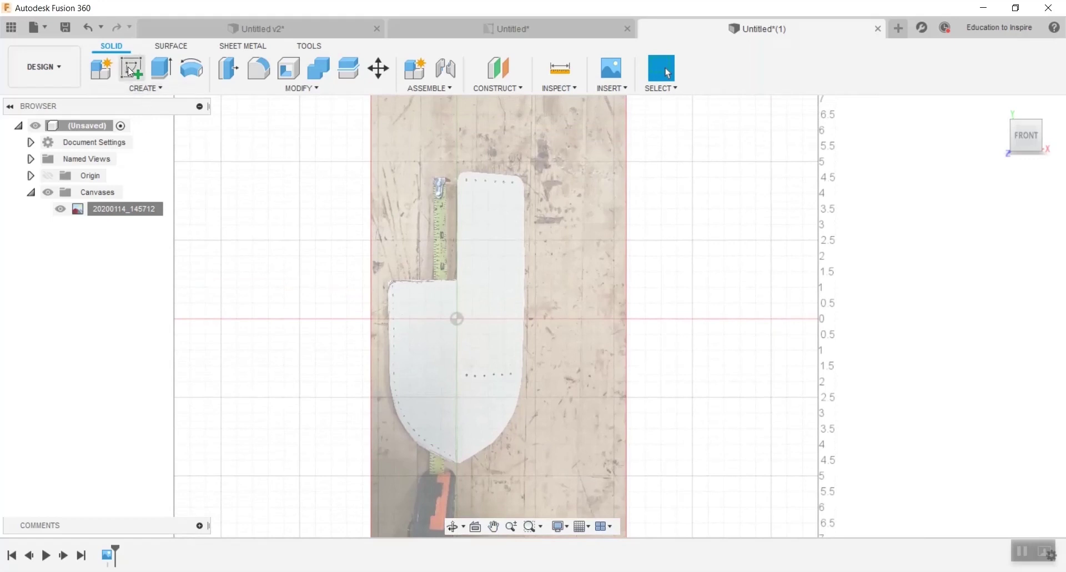
click(127, 85)
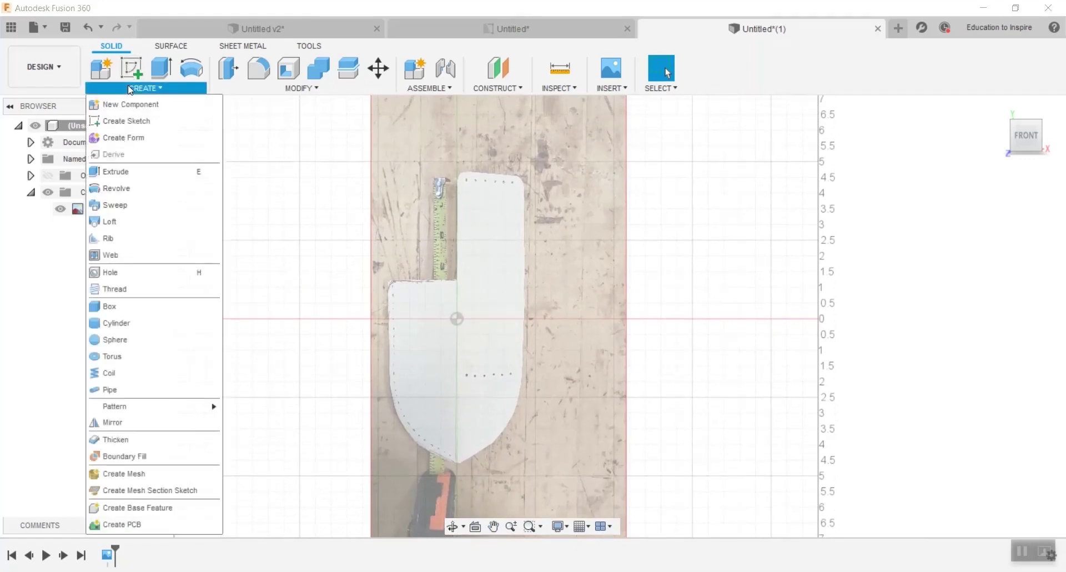
click(135, 122)
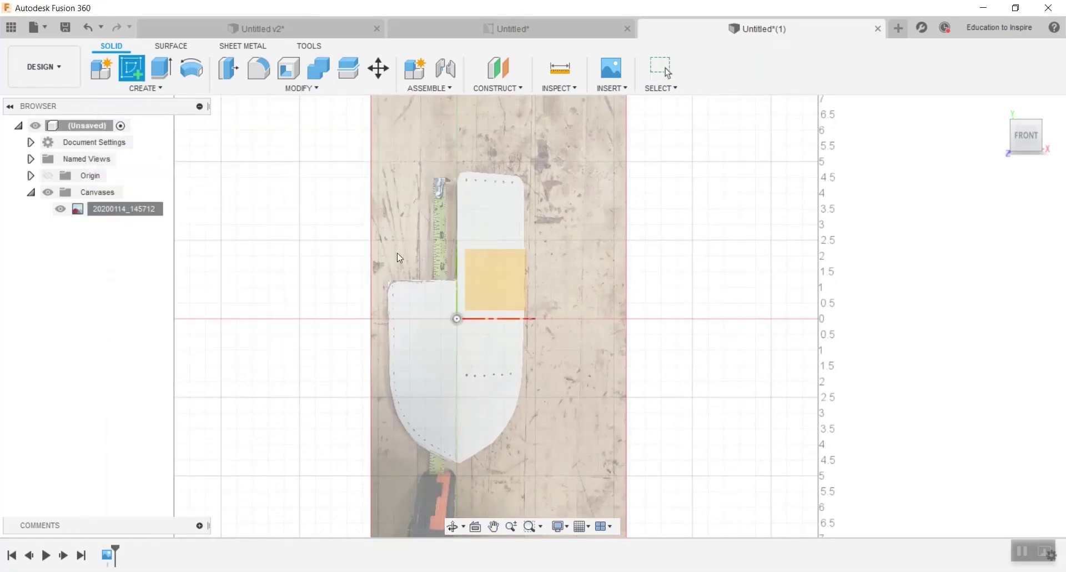
click(485, 272)
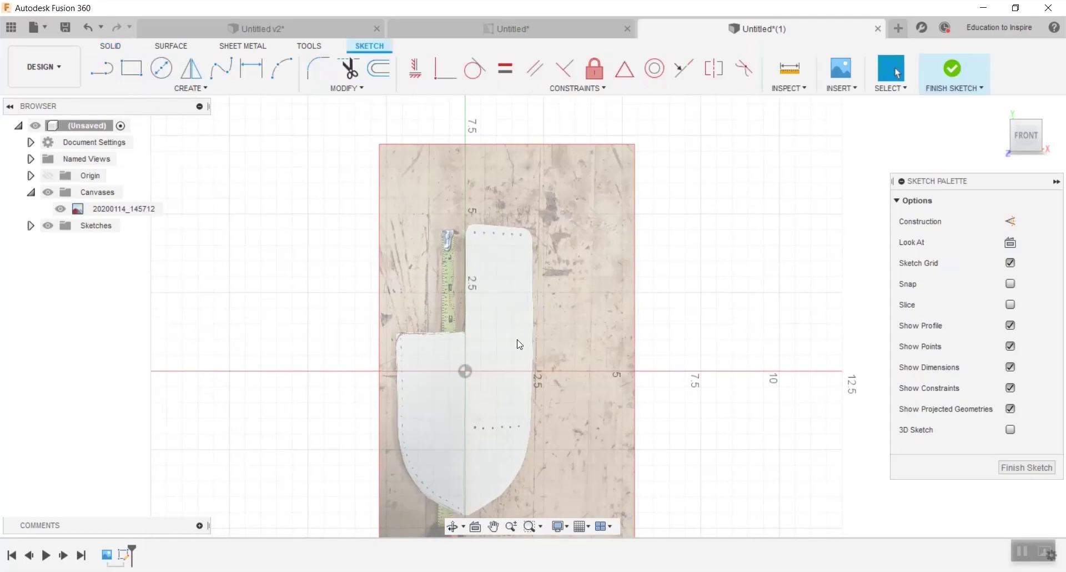
Draw a vertical centre line from the origin up to the notebook's top-left corner.
scroll(519, 344, up, 3)
middle_drag(519, 344, 524, 250)
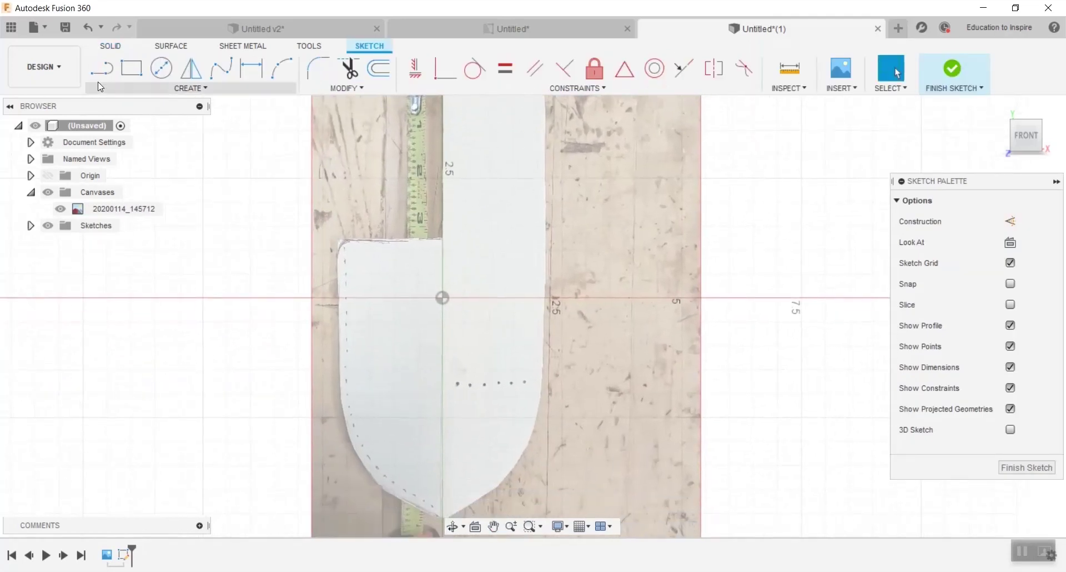
click(102, 68)
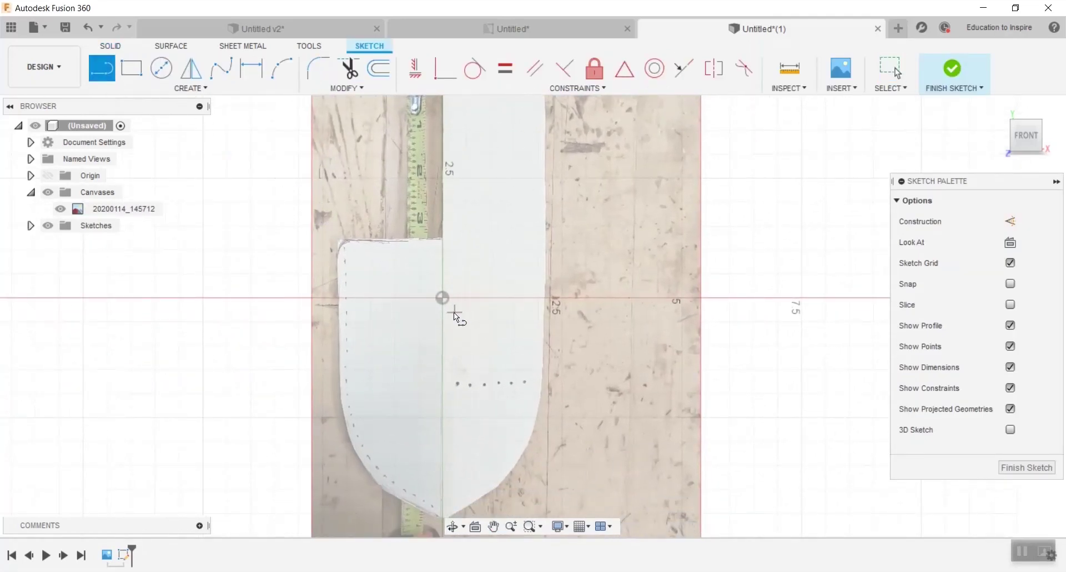
click(442, 298)
middle_drag(447, 515, 444, 480)
scroll(442, 482, up, 2)
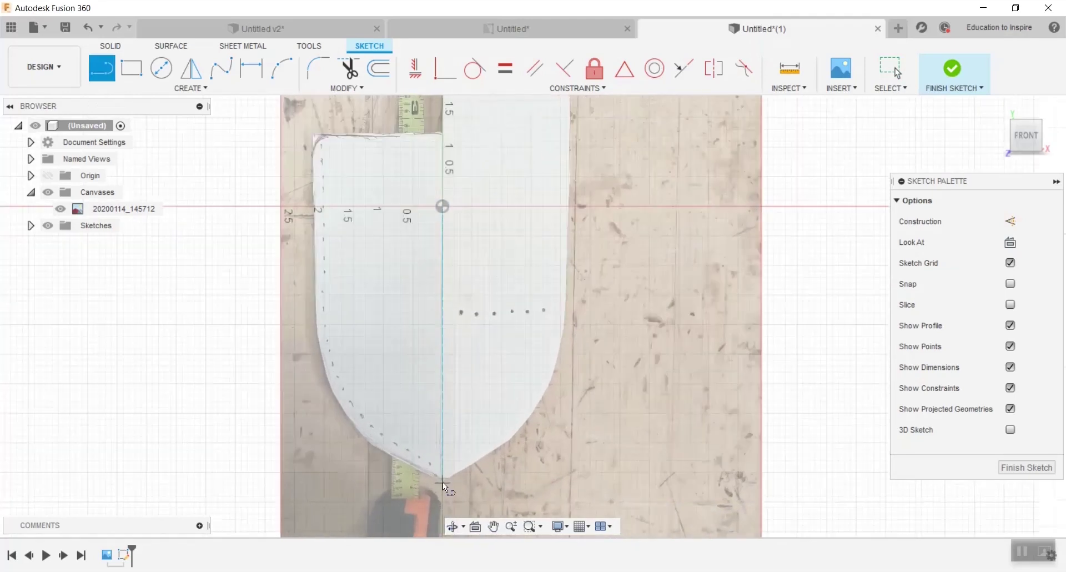
scroll(442, 482, up, 2)
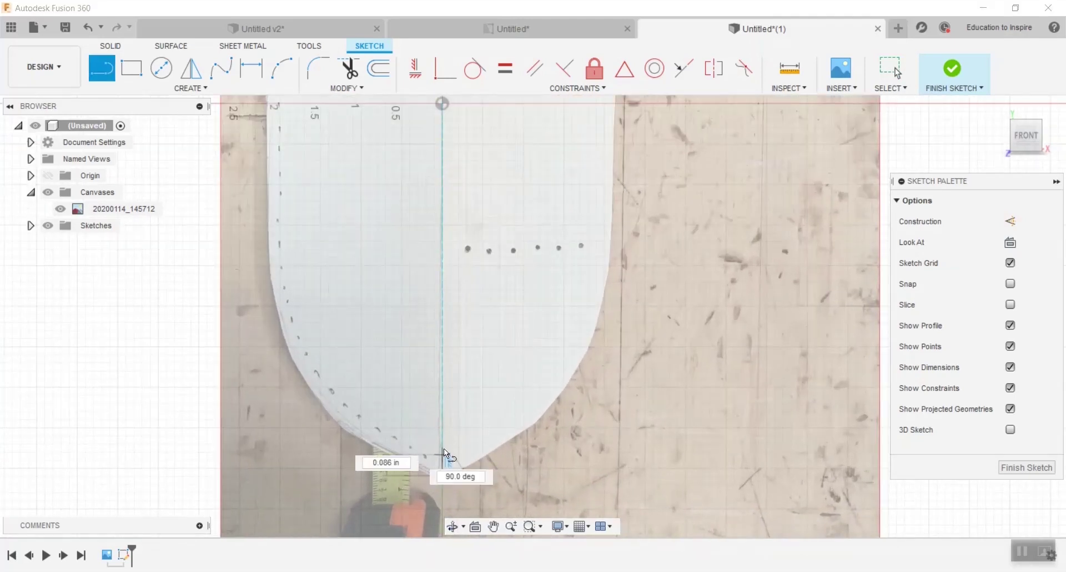
scroll(432, 366, down, 5)
scroll(433, 288, up, 6)
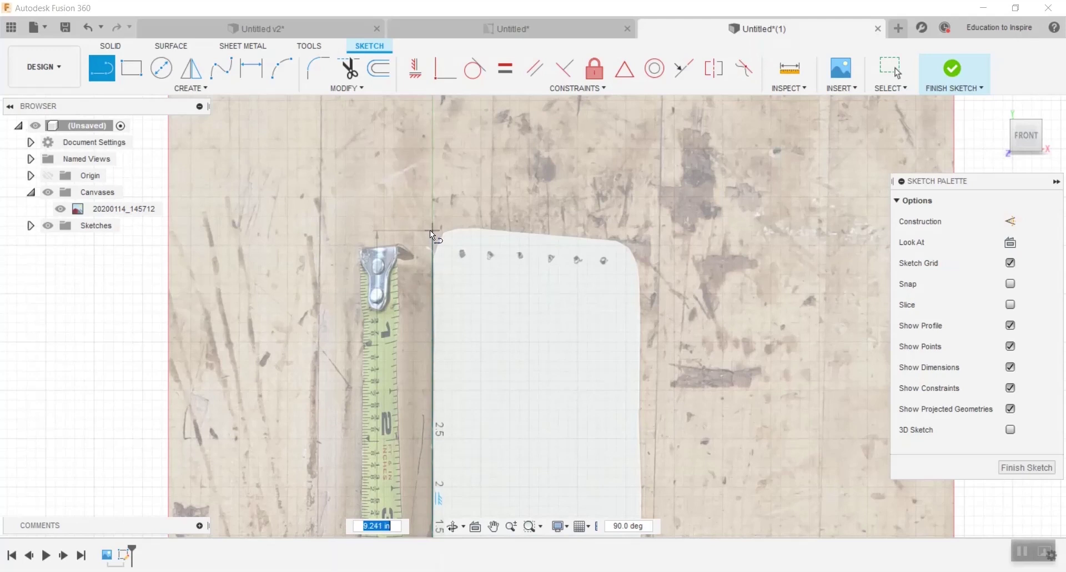
click(431, 233)
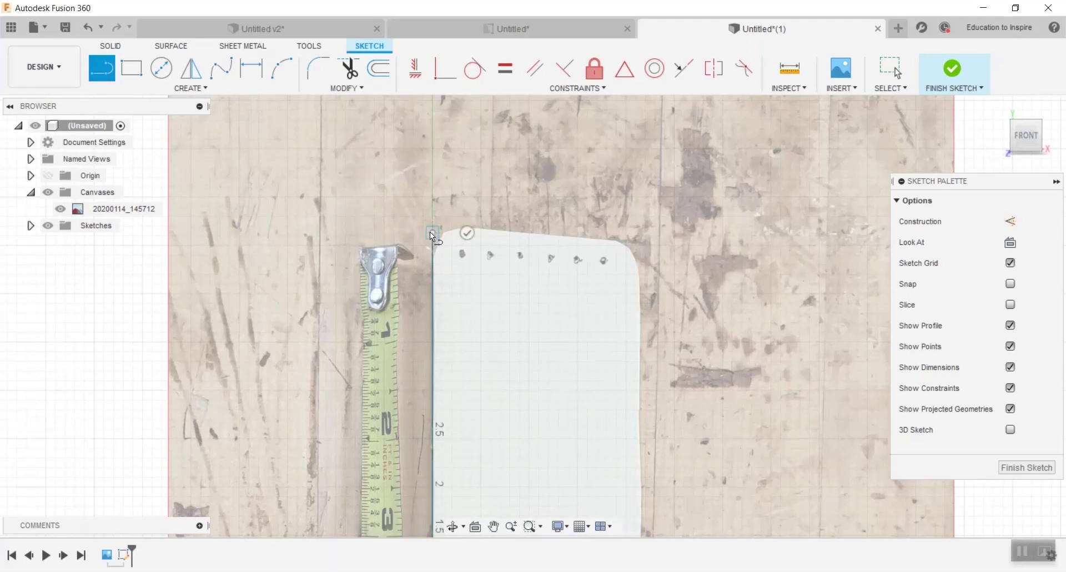
key(Escape)
scroll(477, 248, down, 10)
Draw the straight right edge from the notebook's top-right corner down to just above the stitch holes.
middle_drag(477, 268, 464, 202)
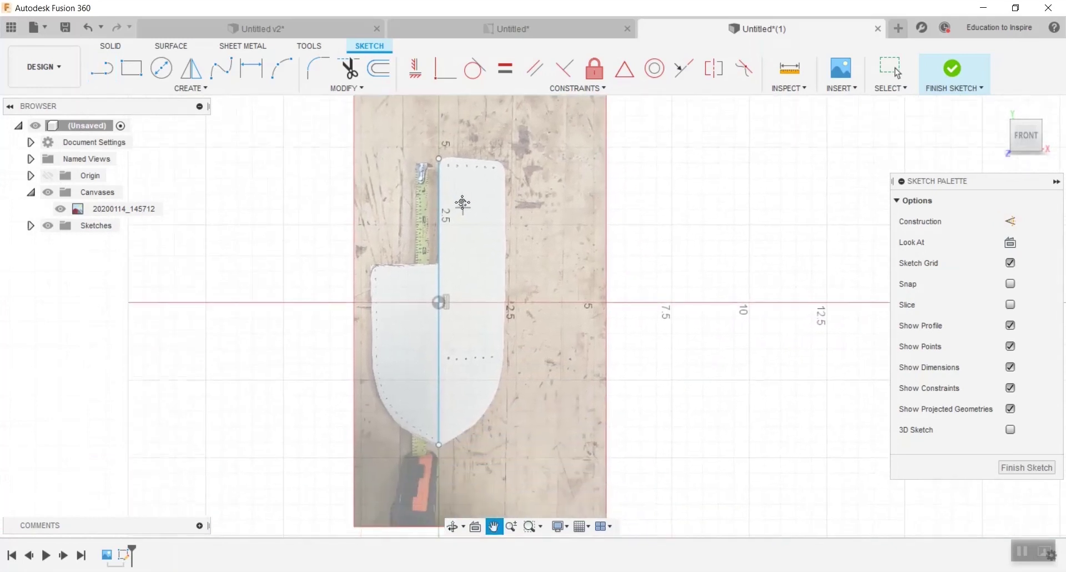
key(l)
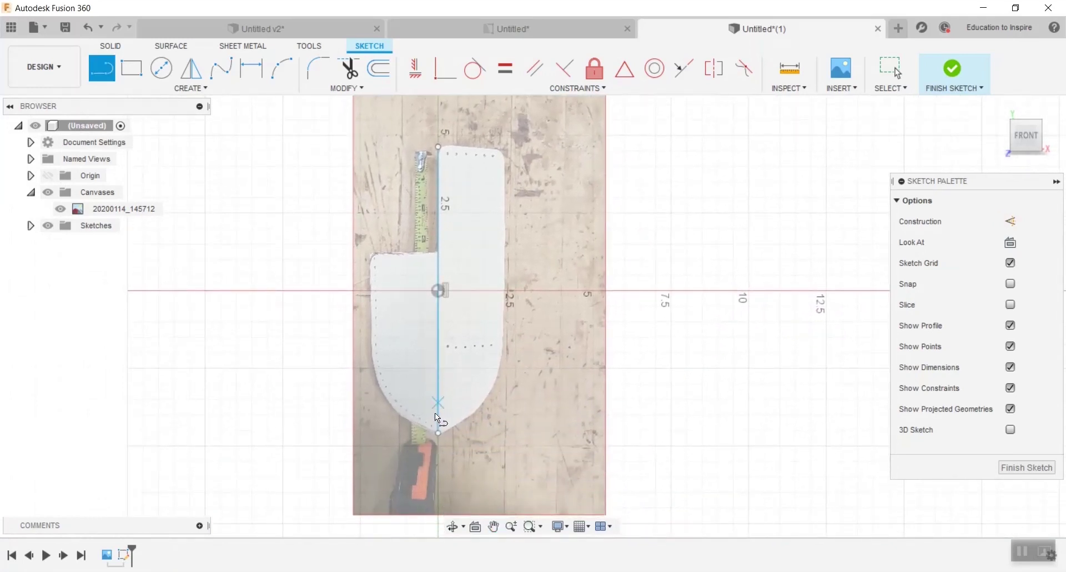
scroll(429, 418, up, 5)
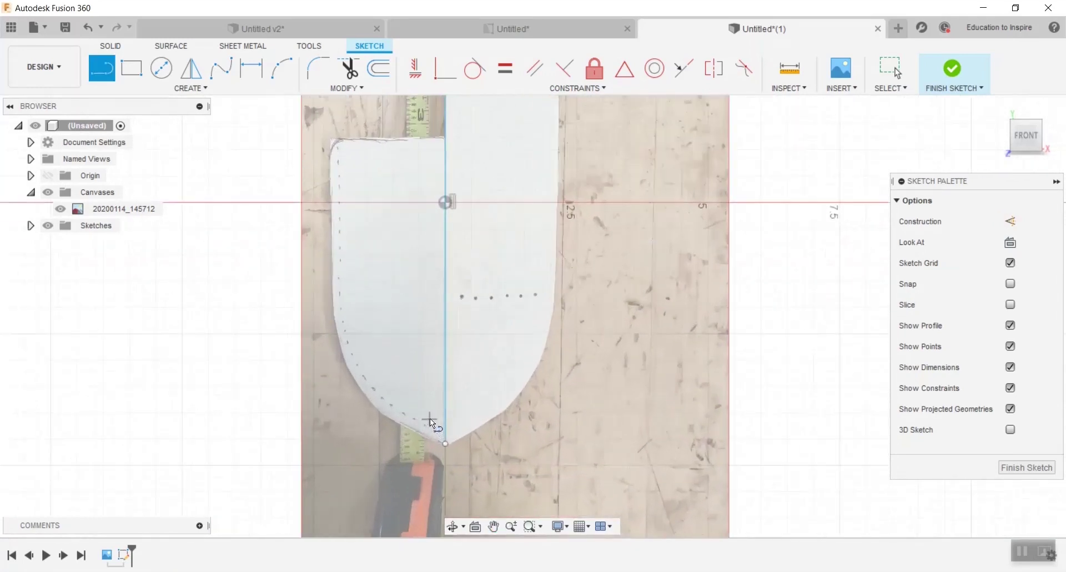
middle_drag(428, 421, 348, 329)
scroll(407, 291, down, 5)
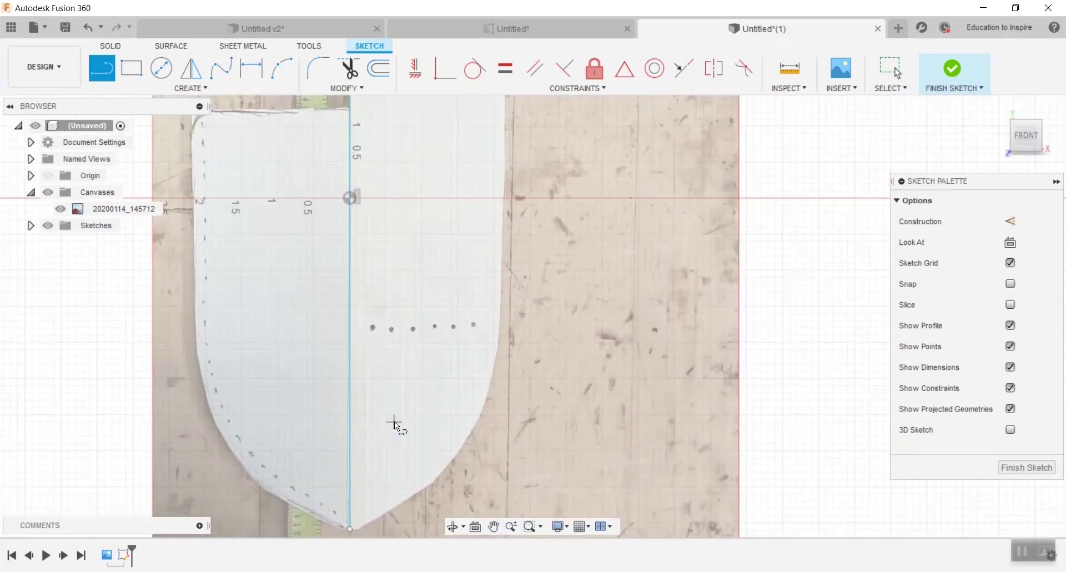
scroll(415, 310, up, 4)
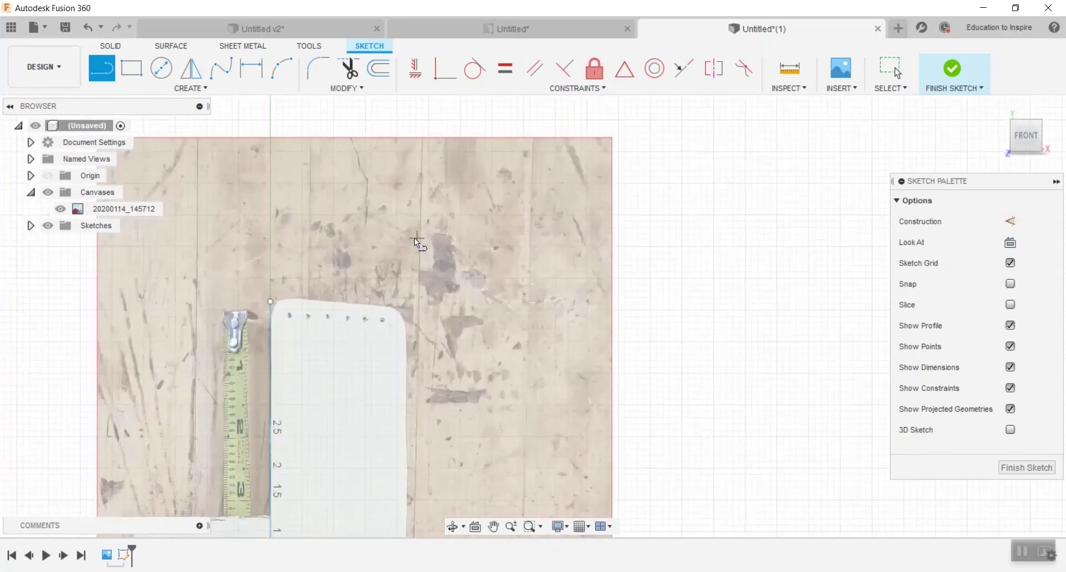
click(404, 301)
scroll(411, 444, down, 3)
middle_drag(412, 442, 431, 197)
scroll(415, 281, up, 3)
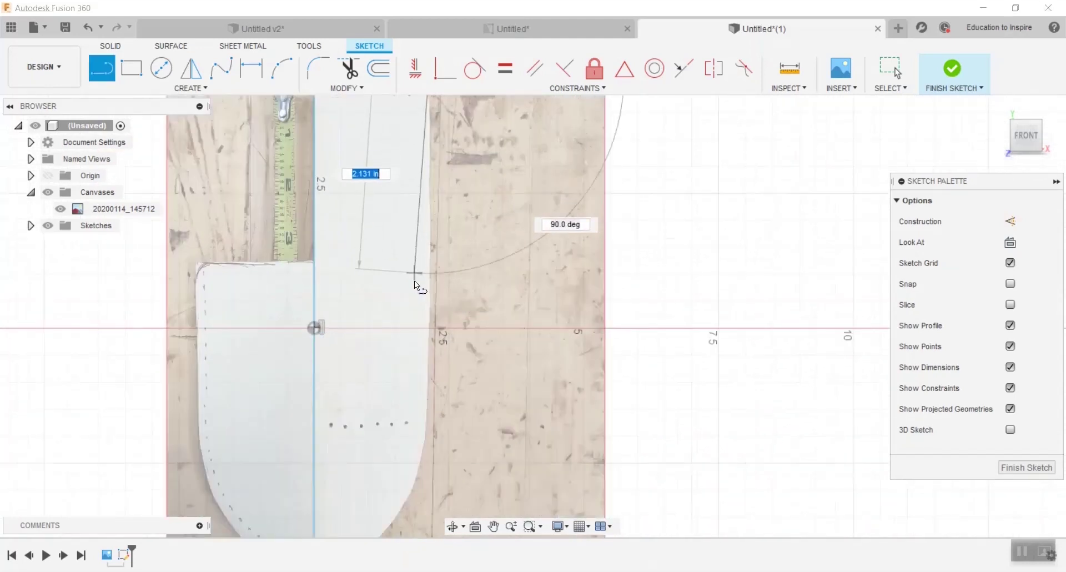
click(425, 407)
Draw a tangent arc from the right edge down to the bottom tip, then undo it.
middle_drag(424, 407, 431, 196)
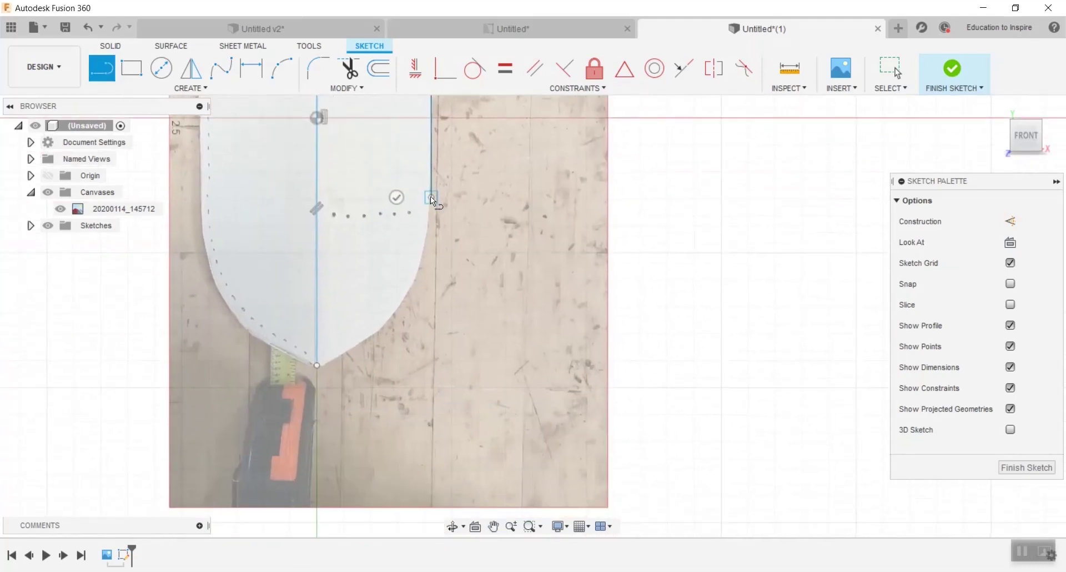
scroll(428, 198, down, 1)
scroll(428, 198, up, 2)
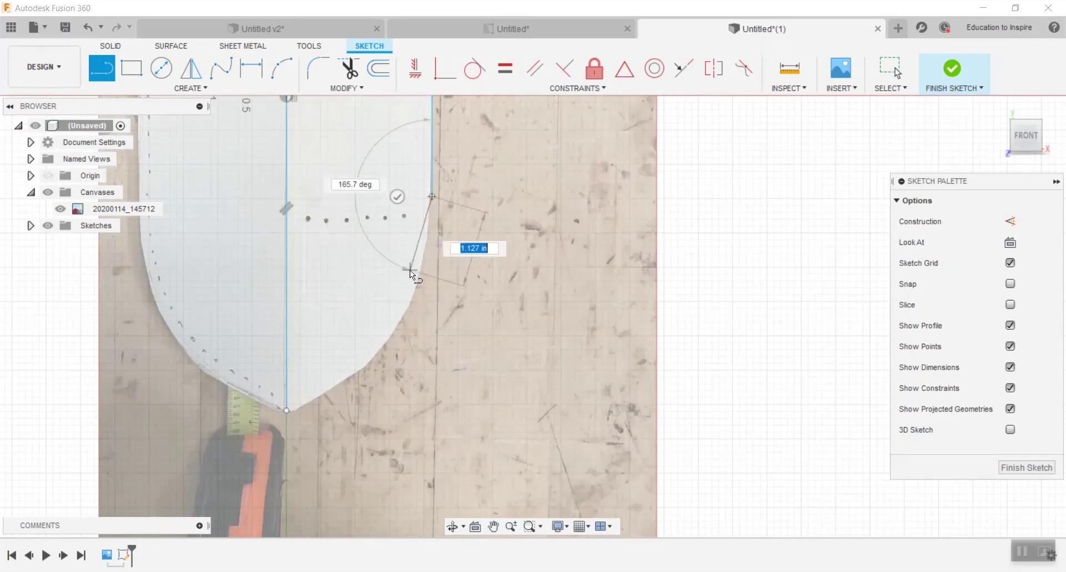
click(434, 198)
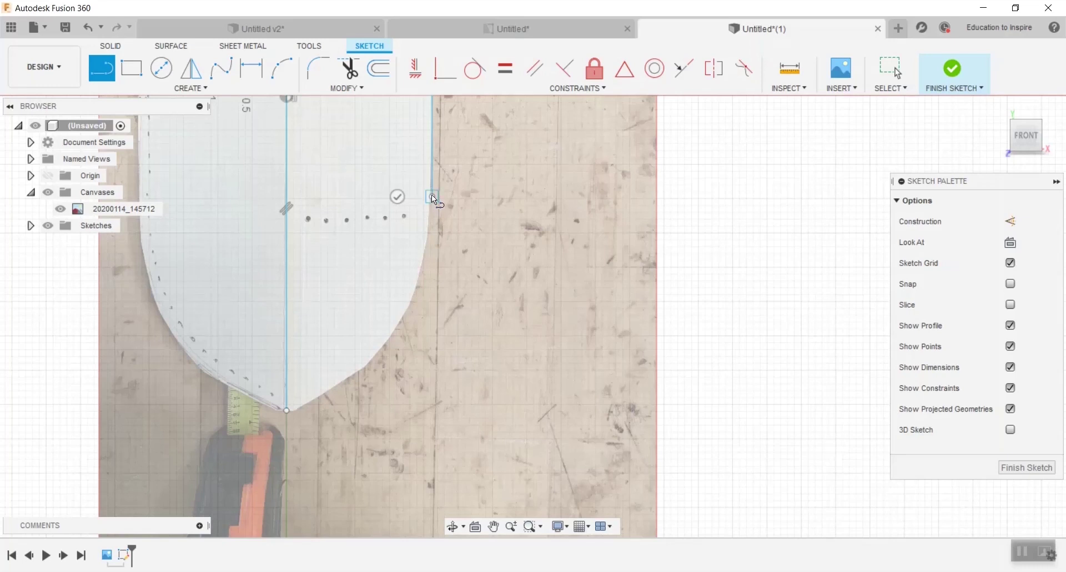
drag(434, 197, 417, 259)
drag(408, 298, 287, 411)
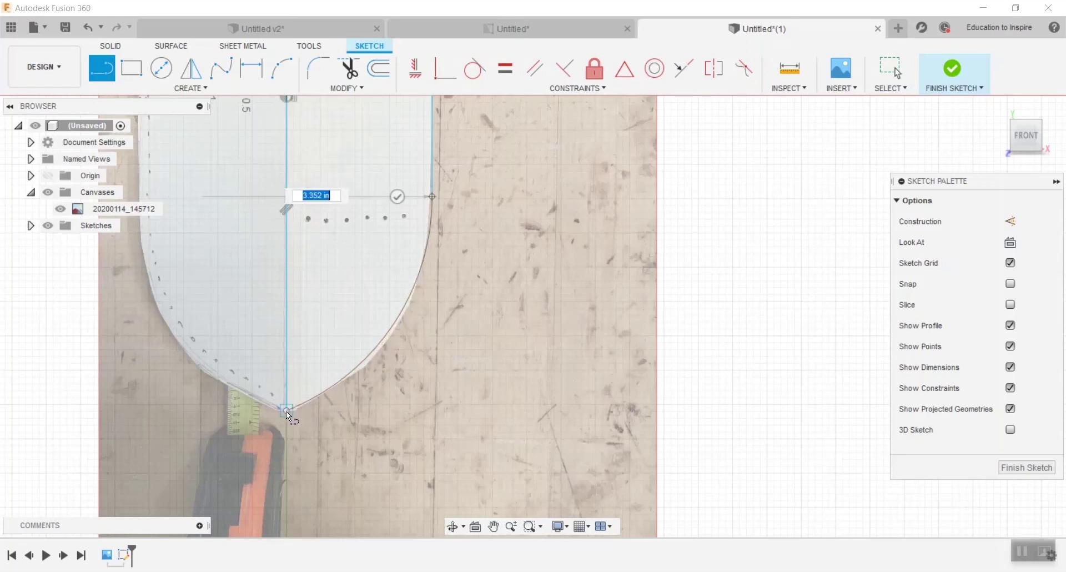
click(288, 411)
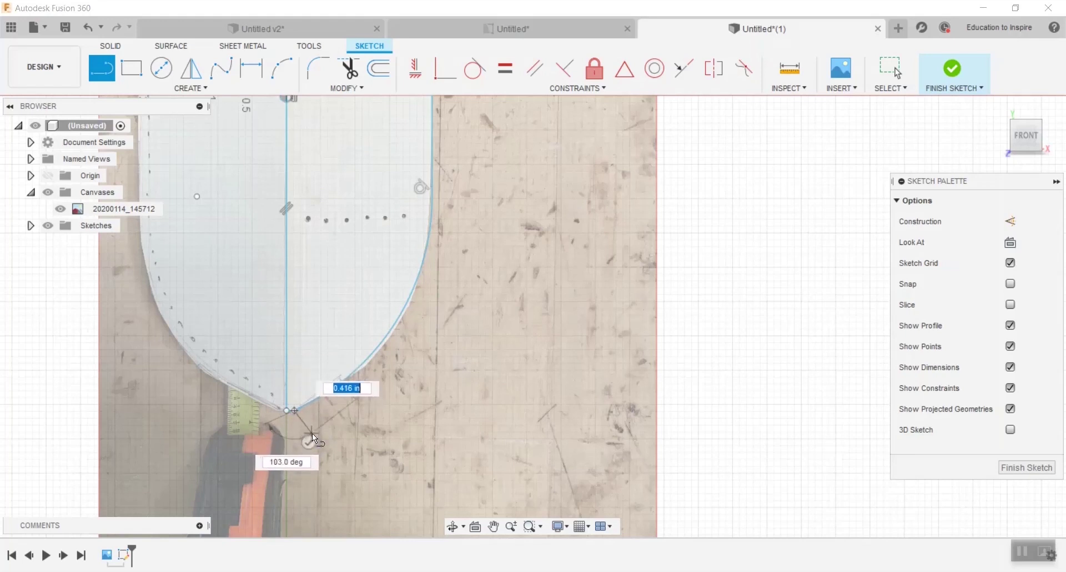
key(Escape)
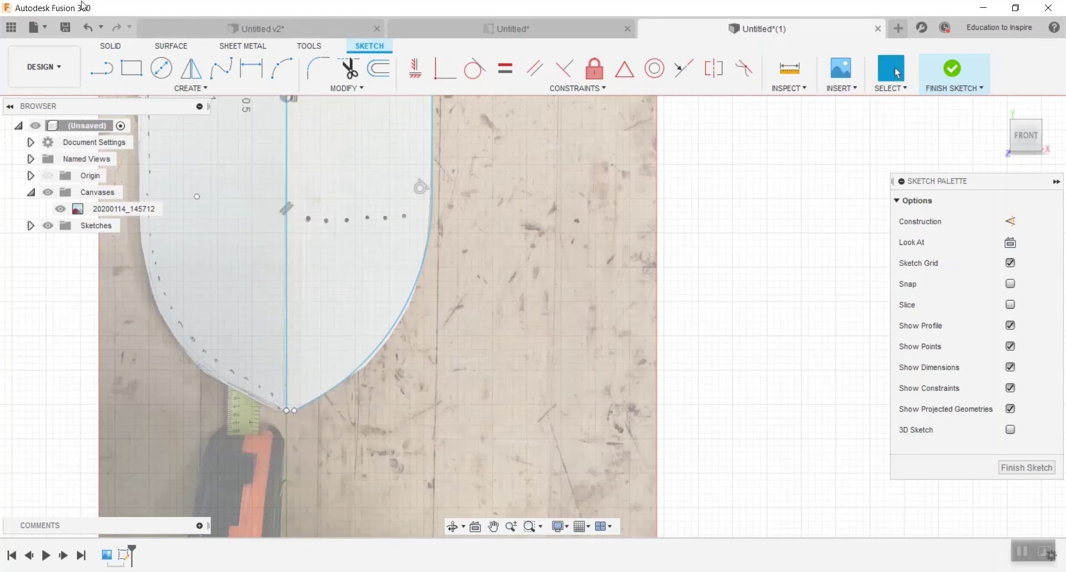
click(86, 33)
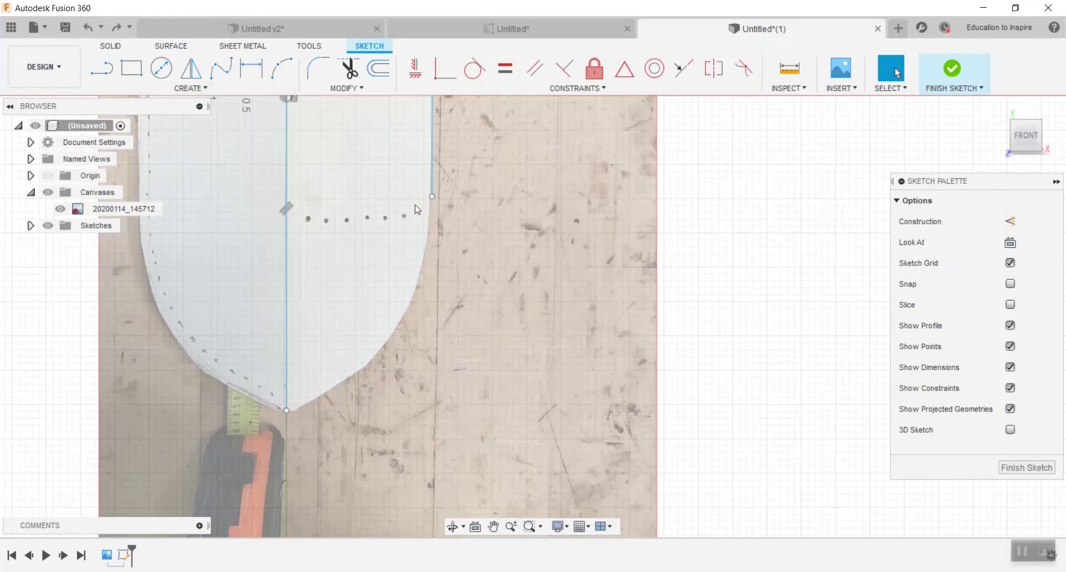
Redraw the tangent arc along the shield's curved edge to the bottom tip.
key(l)
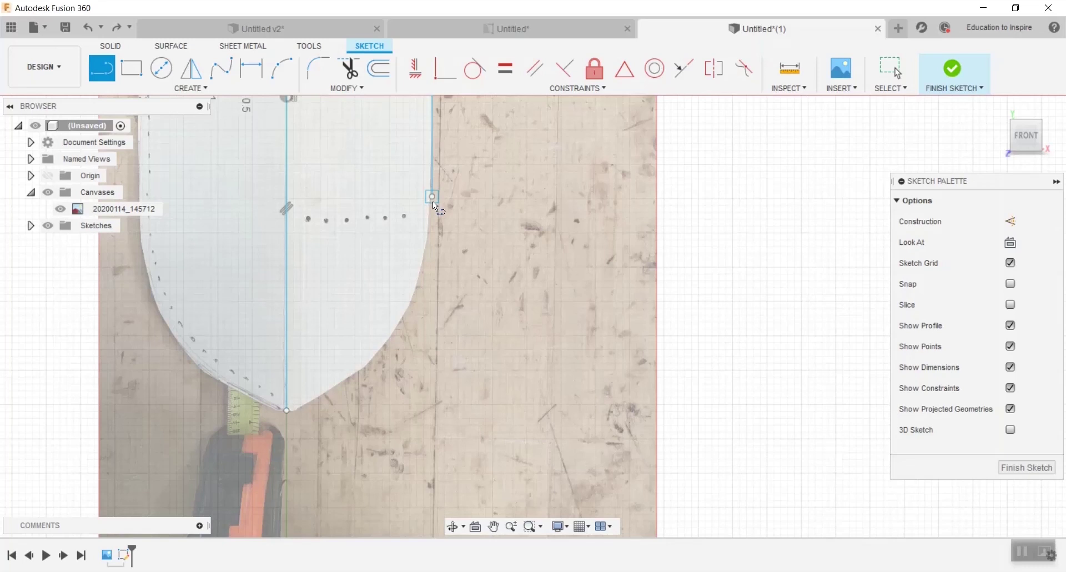
drag(432, 202, 291, 408)
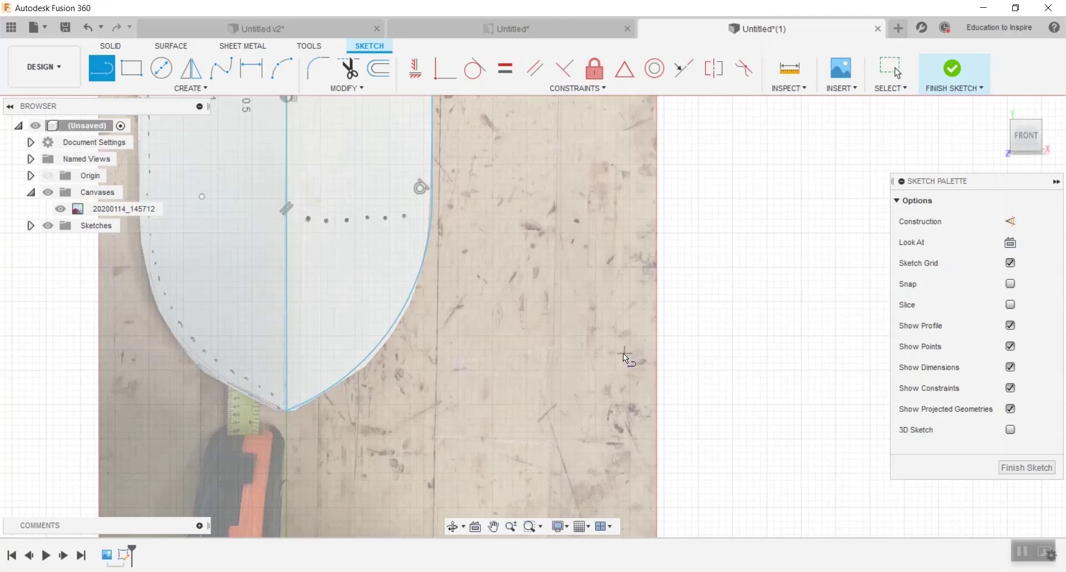
scroll(558, 346, down, 3)
mouse_move(516, 312)
middle_down()
mouse_move(489, 278)
mouse_move(545, 418)
middle_up()
Draw the top edge from the centre line's top to the top-right corner.
key(l)
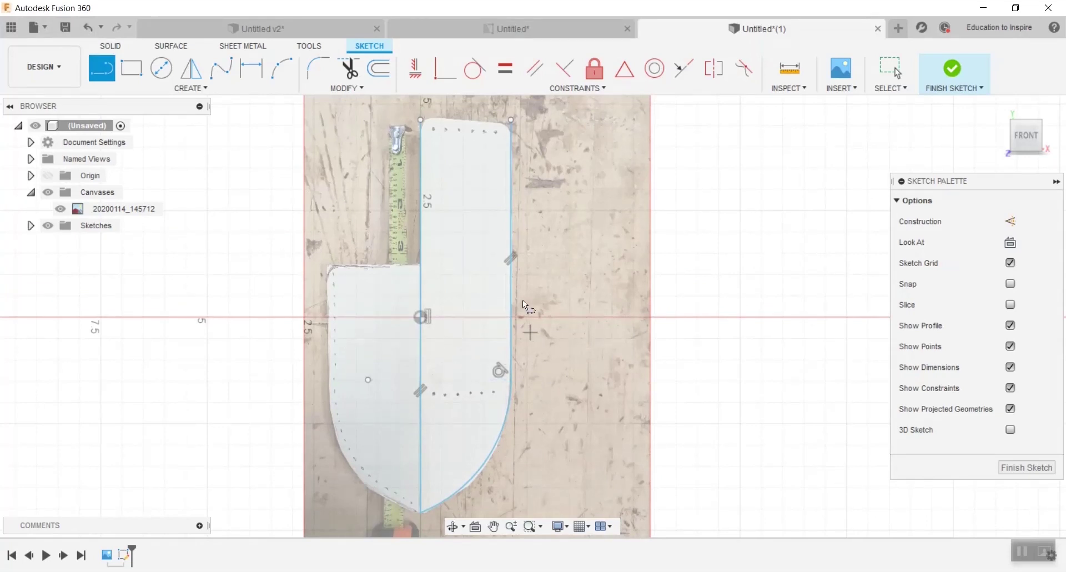
click(420, 119)
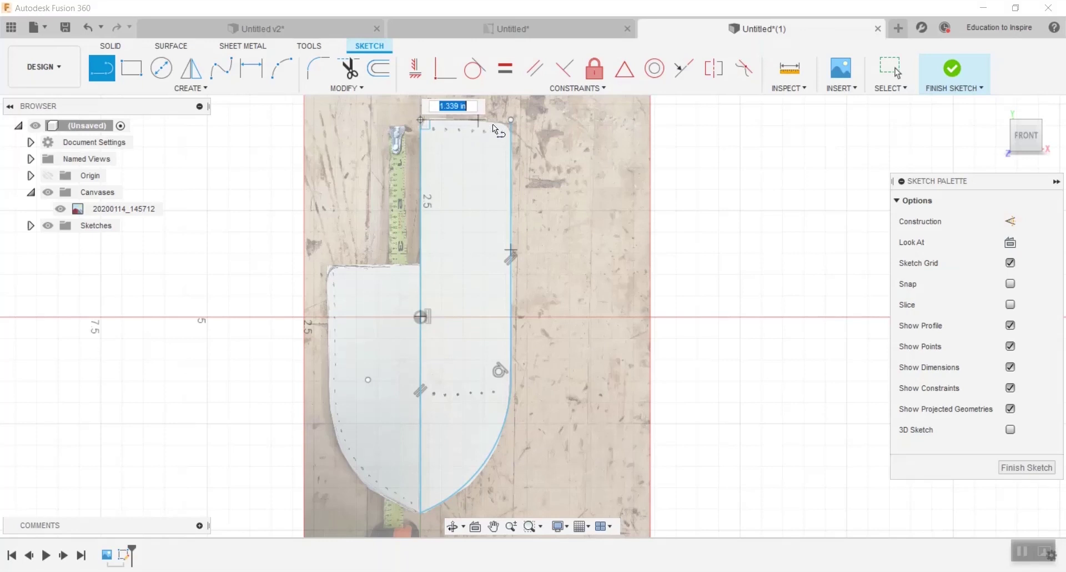
click(512, 121)
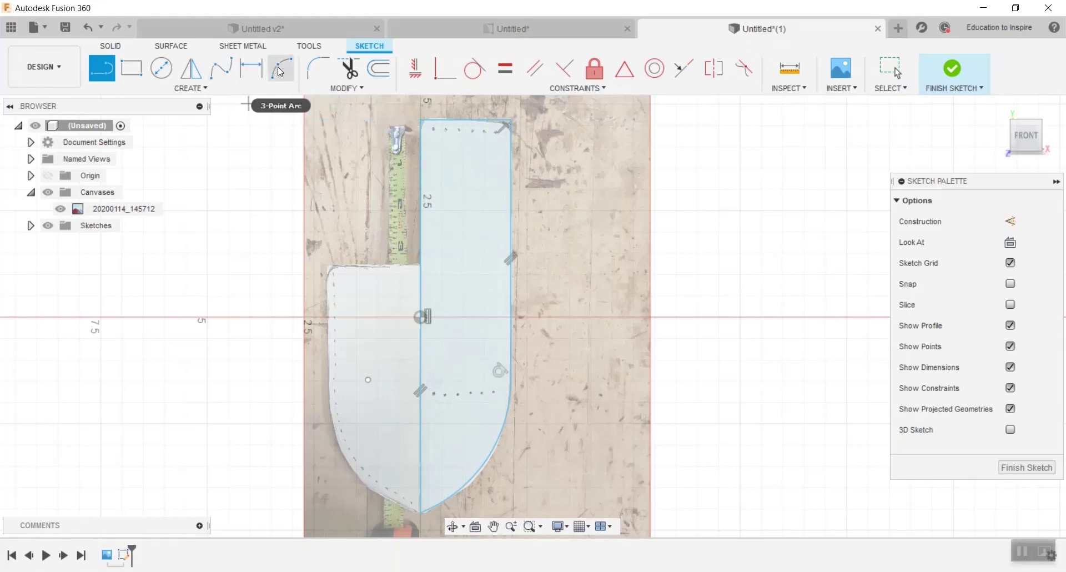
click(199, 90)
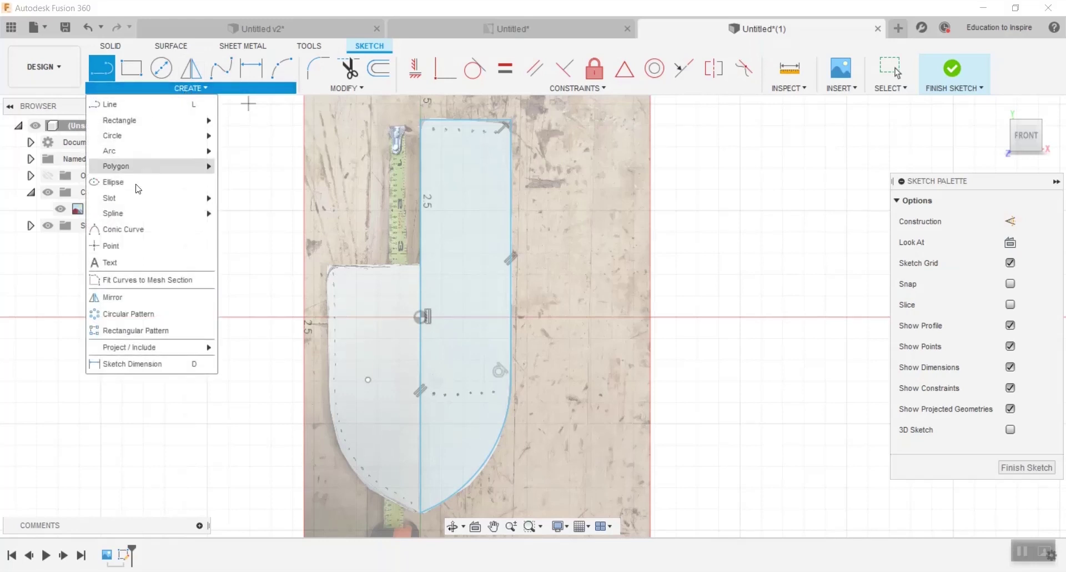
Mirror the straight right edge and curved lower edge across the vertical centre line.
click(117, 301)
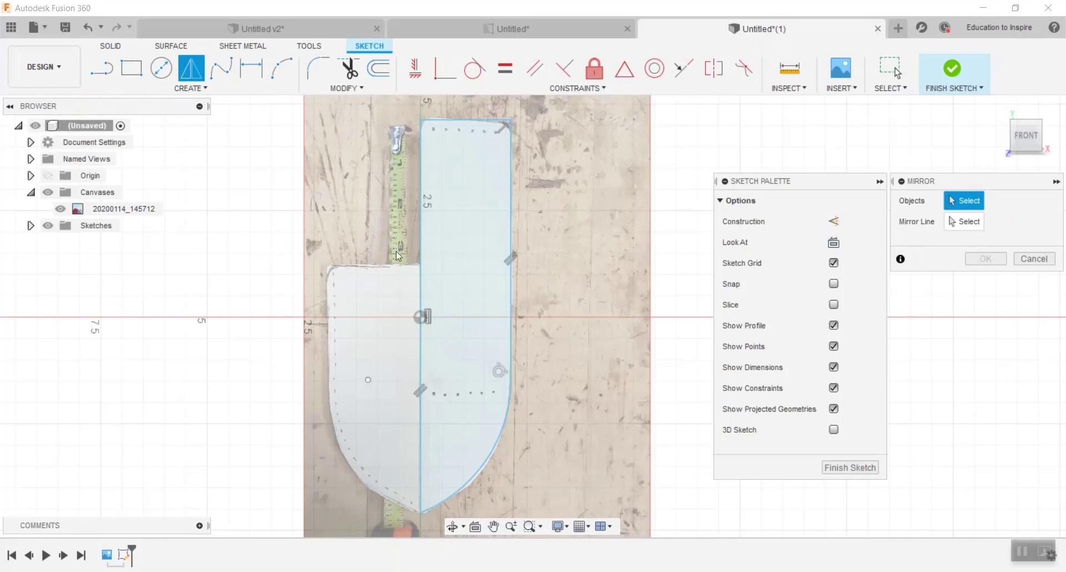
click(512, 245)
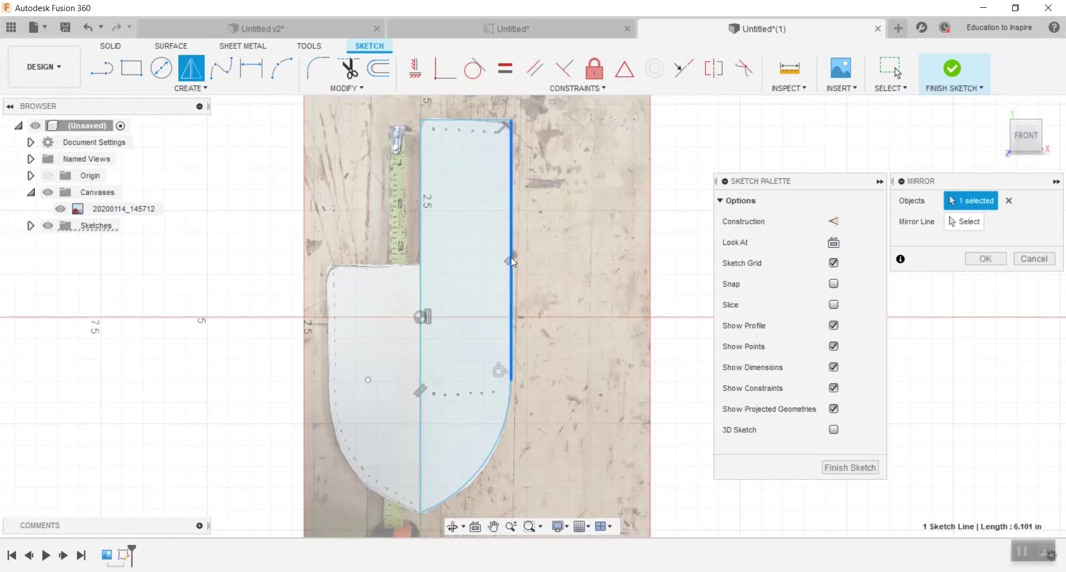
click(502, 438)
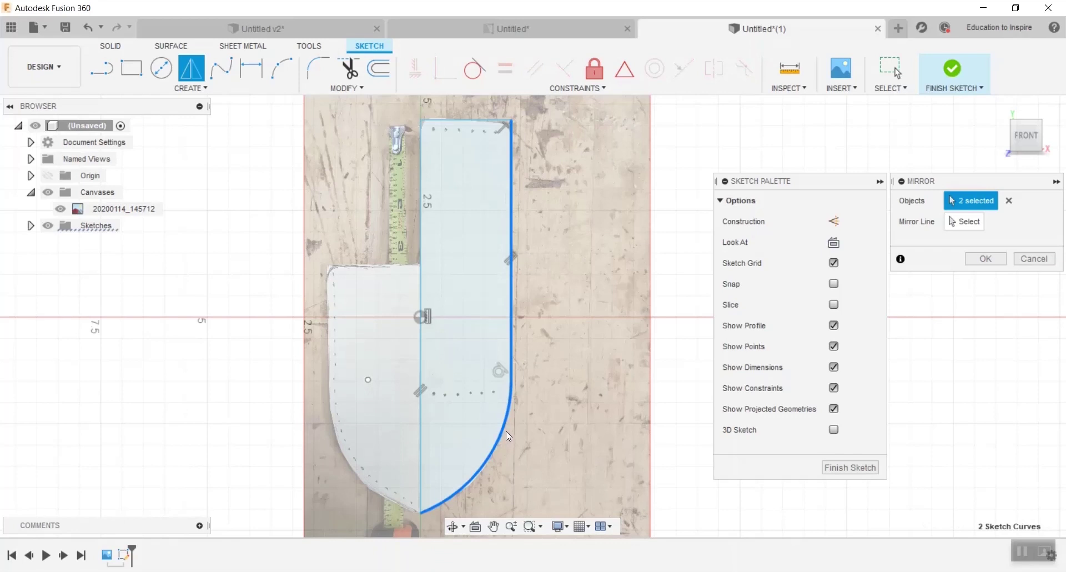
click(972, 225)
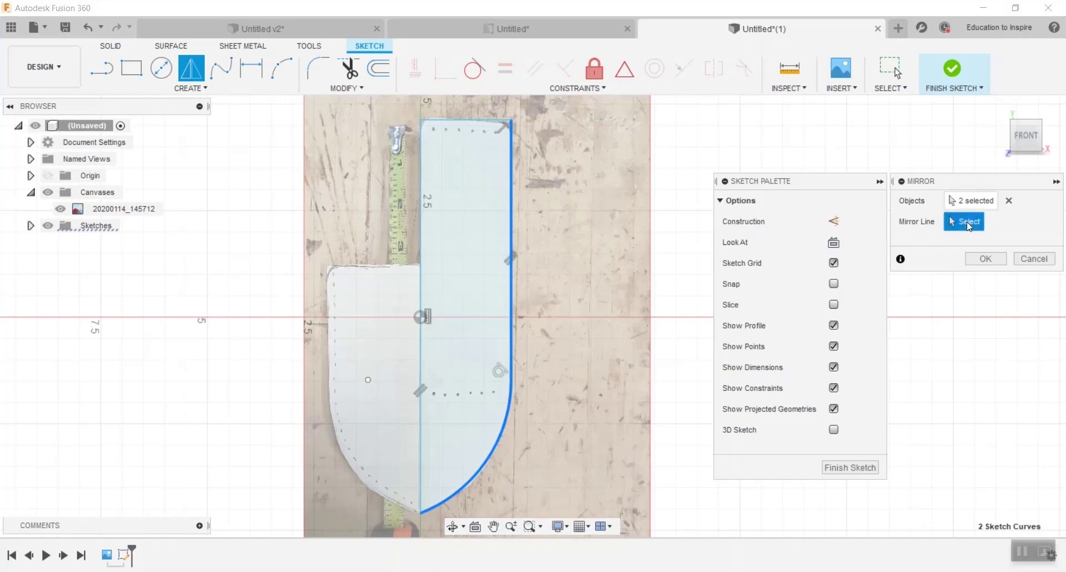
click(421, 298)
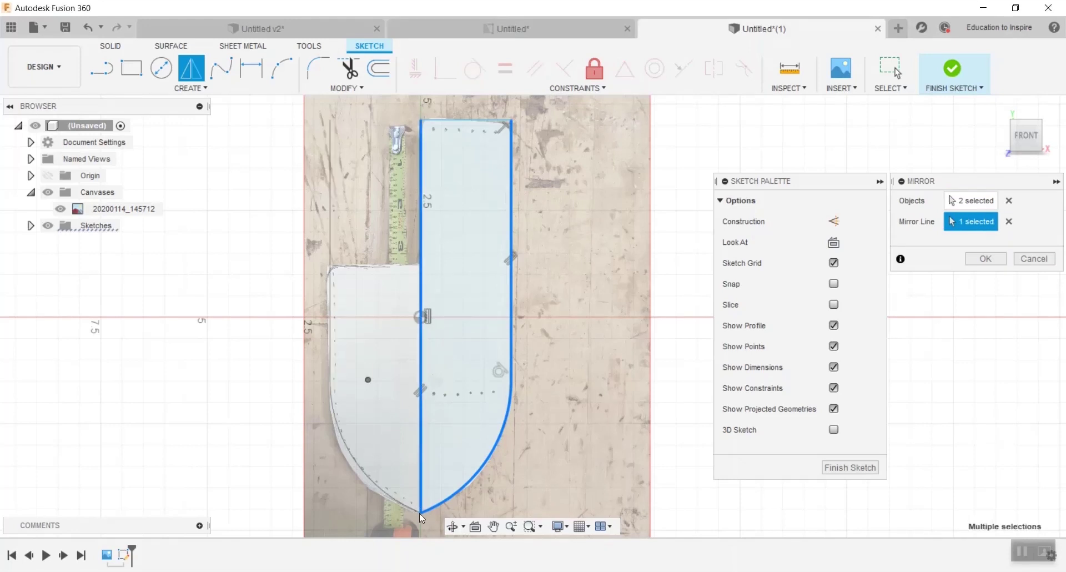
scroll(395, 496, up, 3)
scroll(383, 467, down, 1)
scroll(373, 442, down, 2)
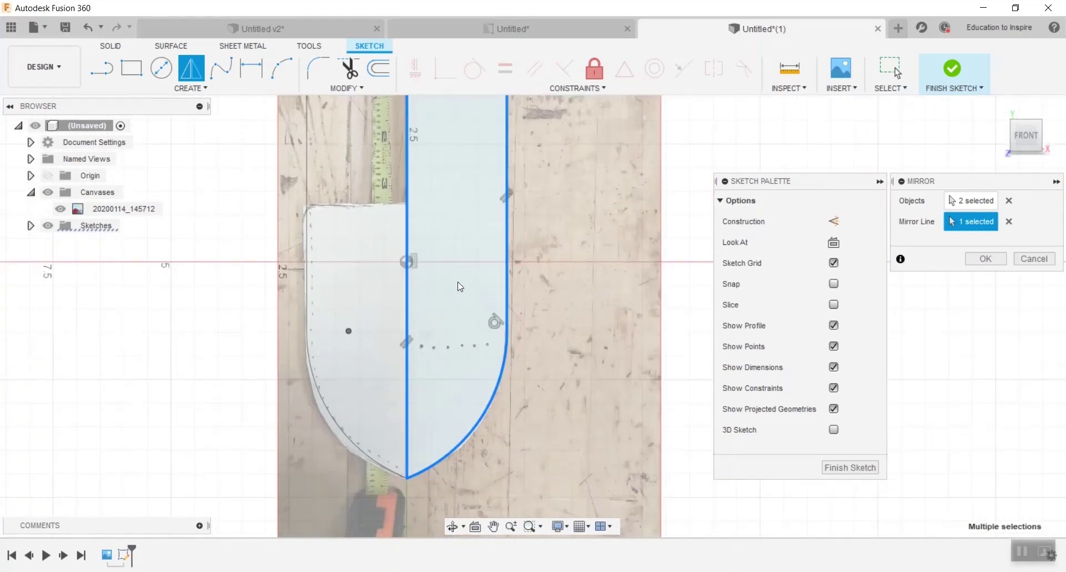
scroll(447, 265, down, 1)
mouse_move(447, 264)
middle_down()
mouse_move(460, 369)
mouse_move(461, 306)
middle_up()
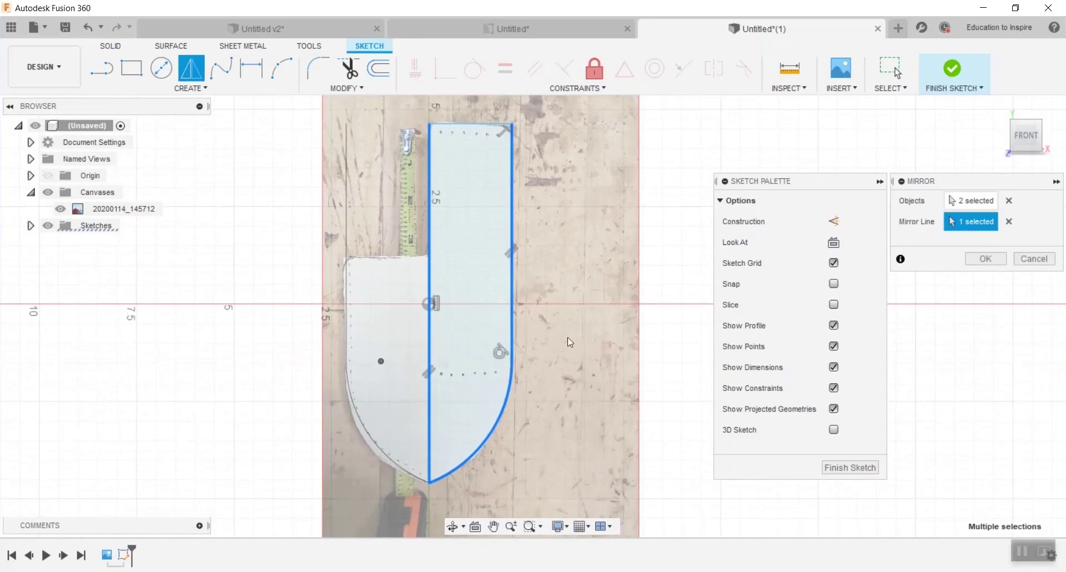
click(981, 261)
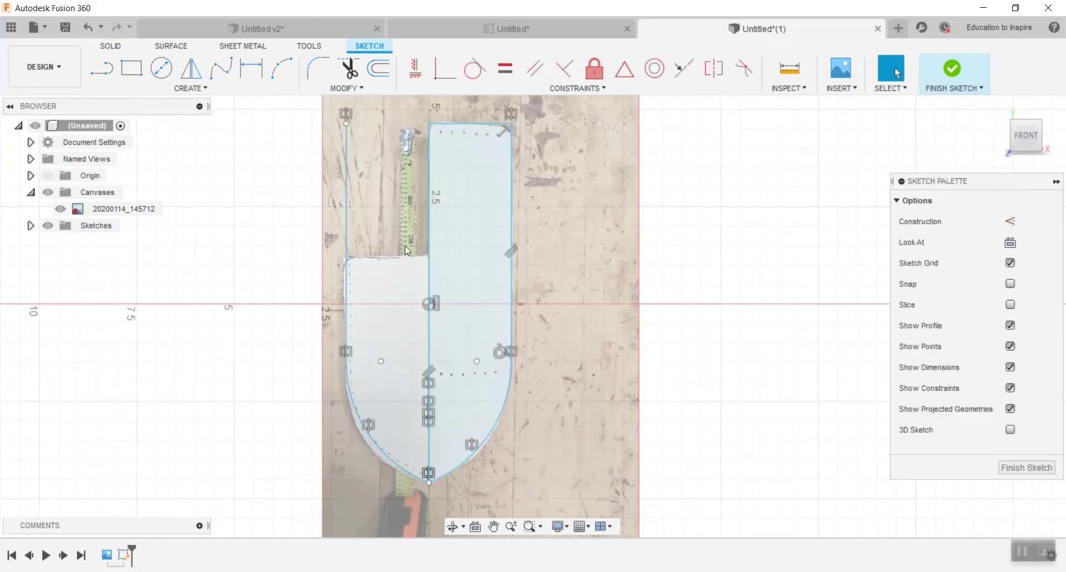
Draw the horizontal step edge from the upper-left corner to the centre line.
click(101, 67)
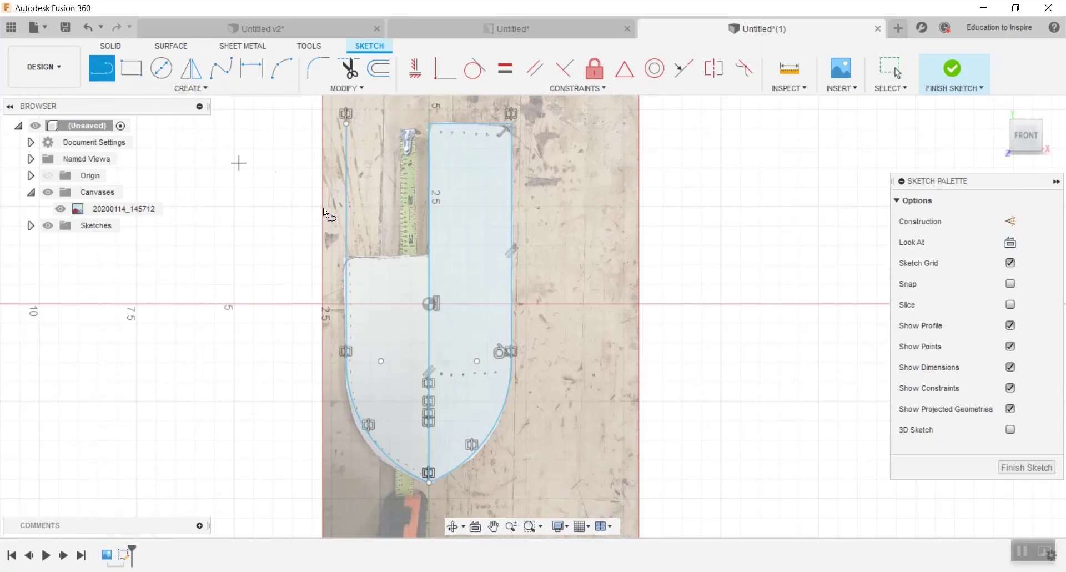
scroll(372, 255, up, 5)
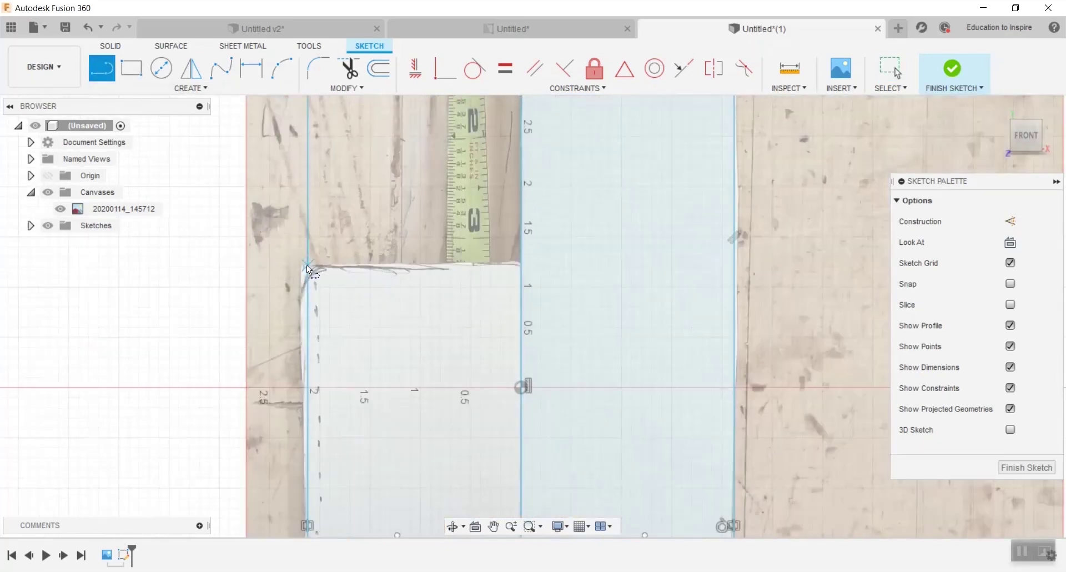
click(306, 265)
click(520, 266)
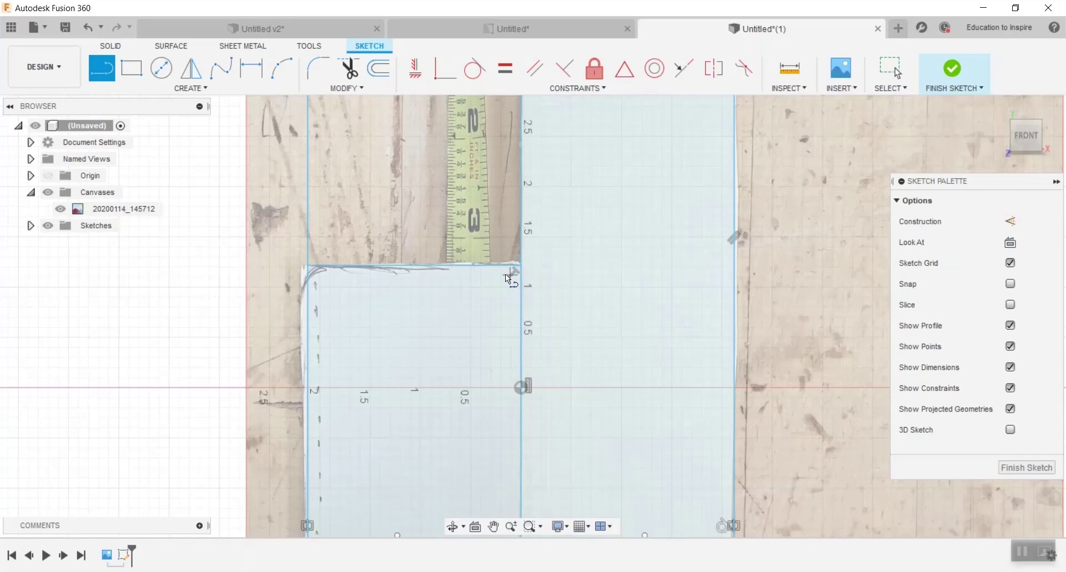
scroll(506, 276, down, 5)
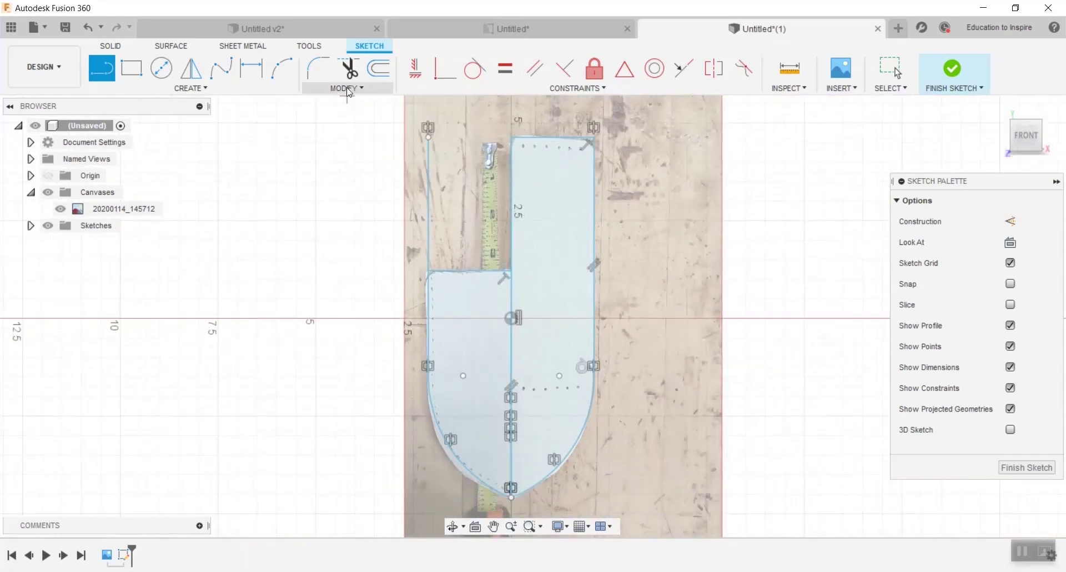
Trim the leftover segment above the step and the centre line inside the shield.
click(348, 68)
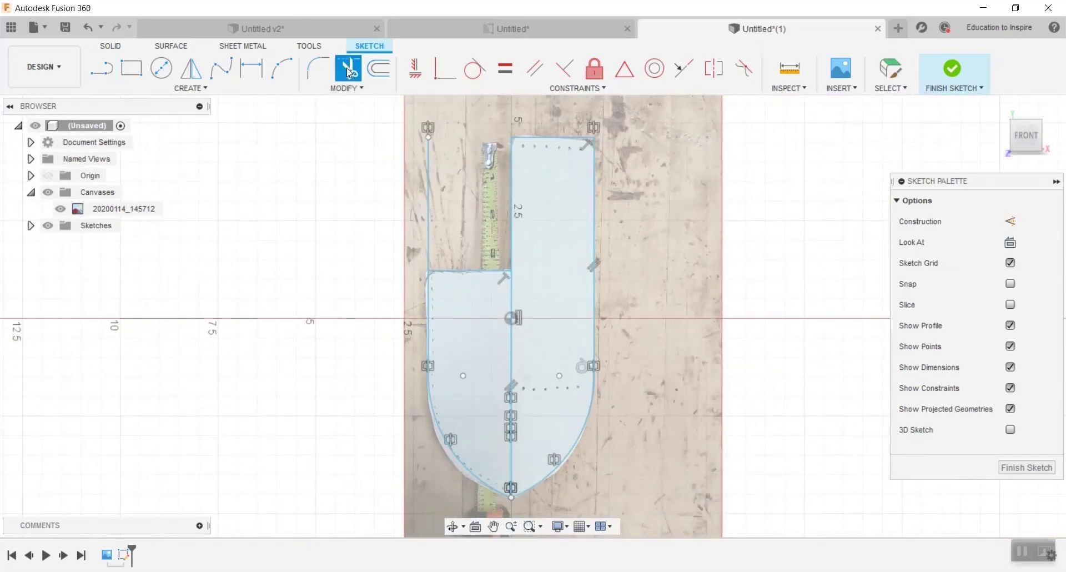
click(427, 217)
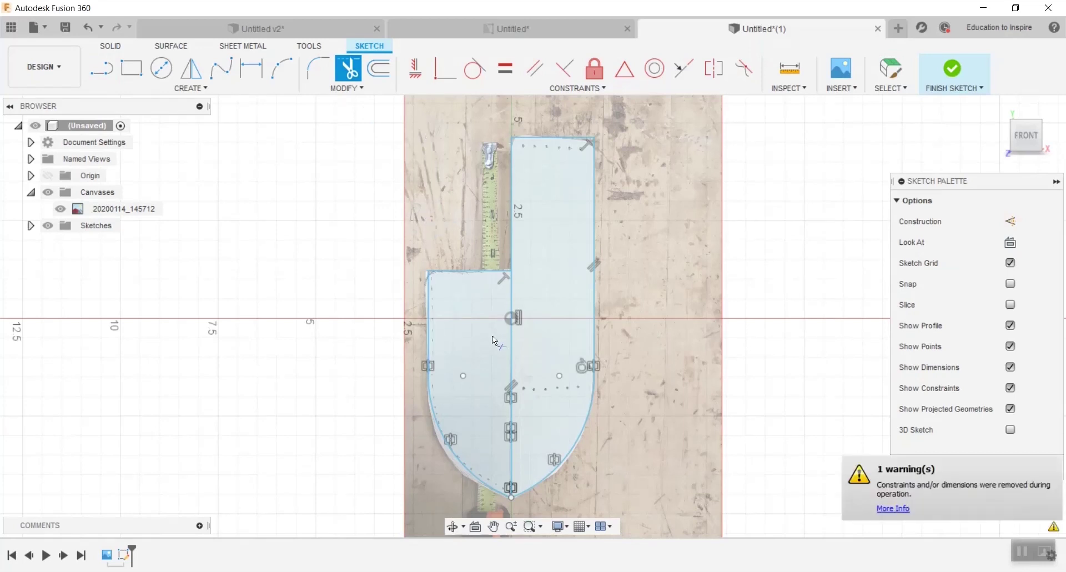
click(512, 345)
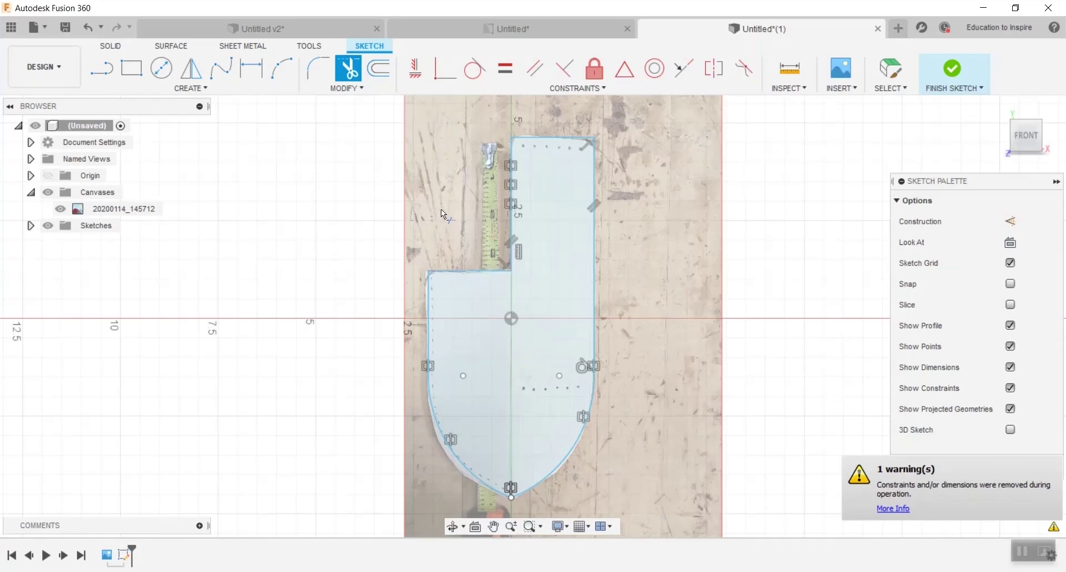
scroll(433, 288, up, 5)
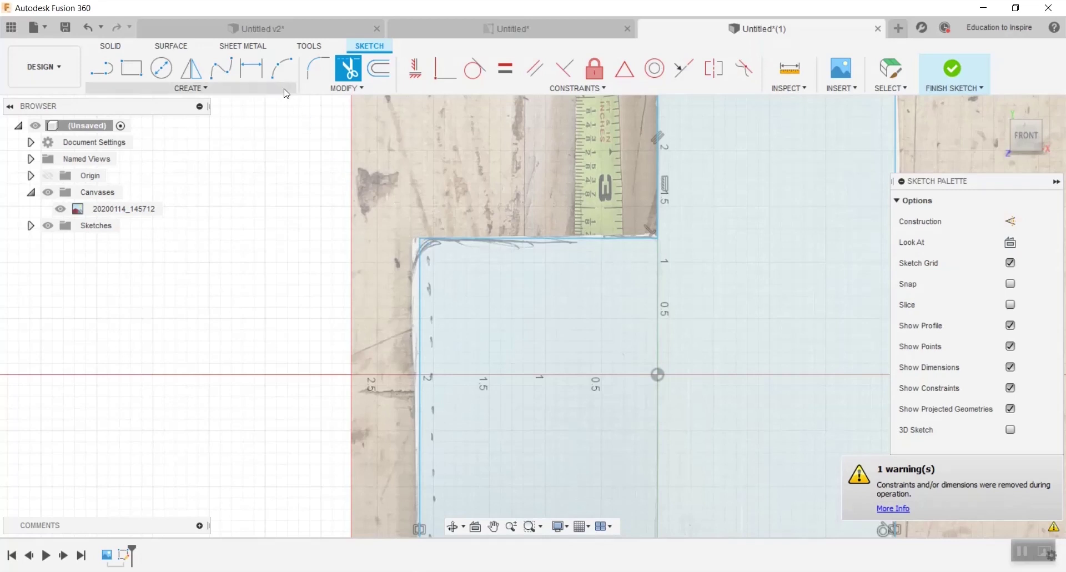
Fillet the step's outer corner with a 0.25 in radius.
click(318, 67)
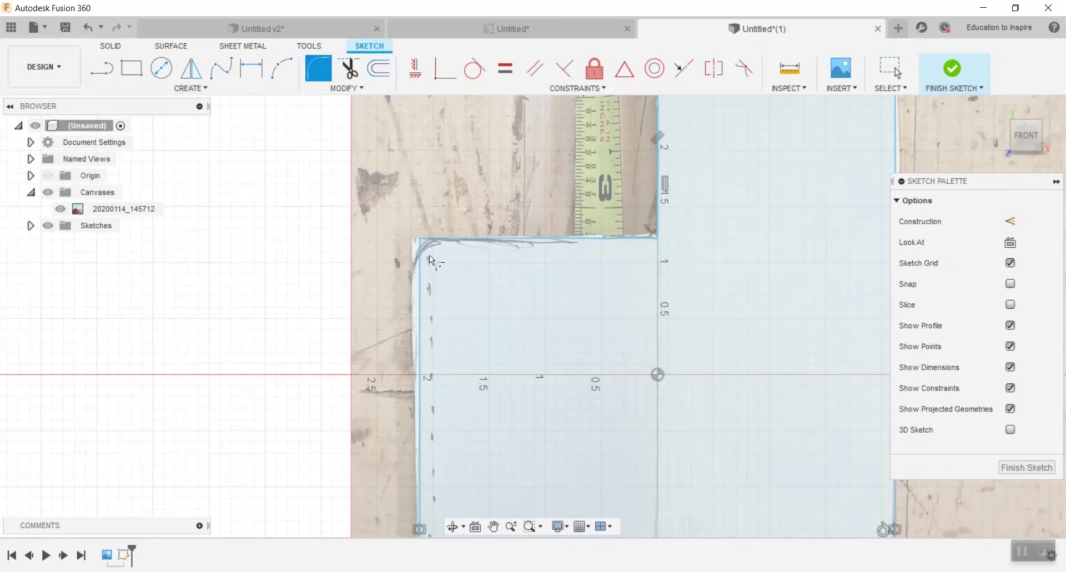
click(421, 241)
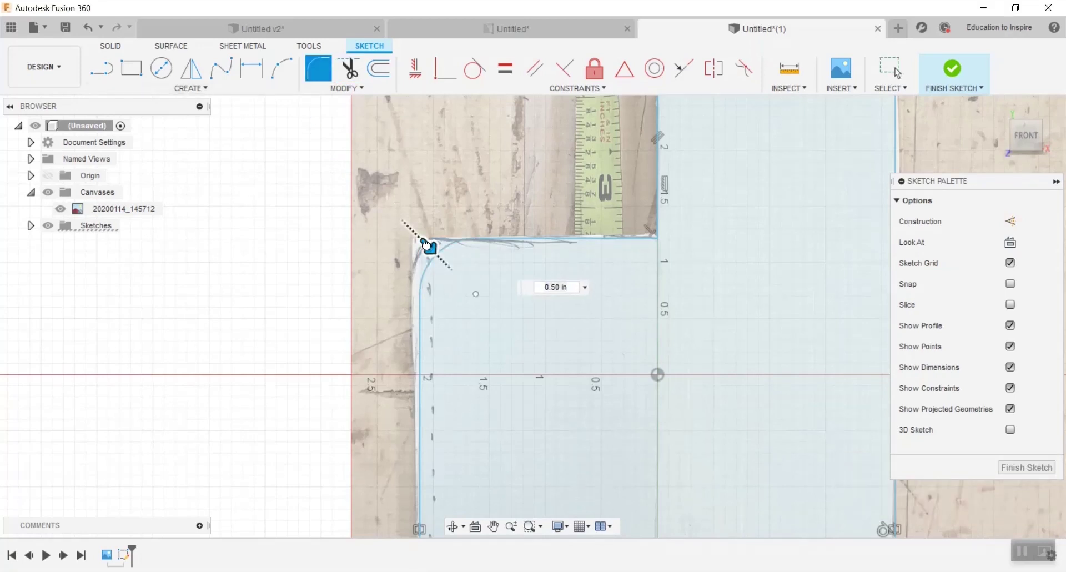
drag(426, 244, 413, 246)
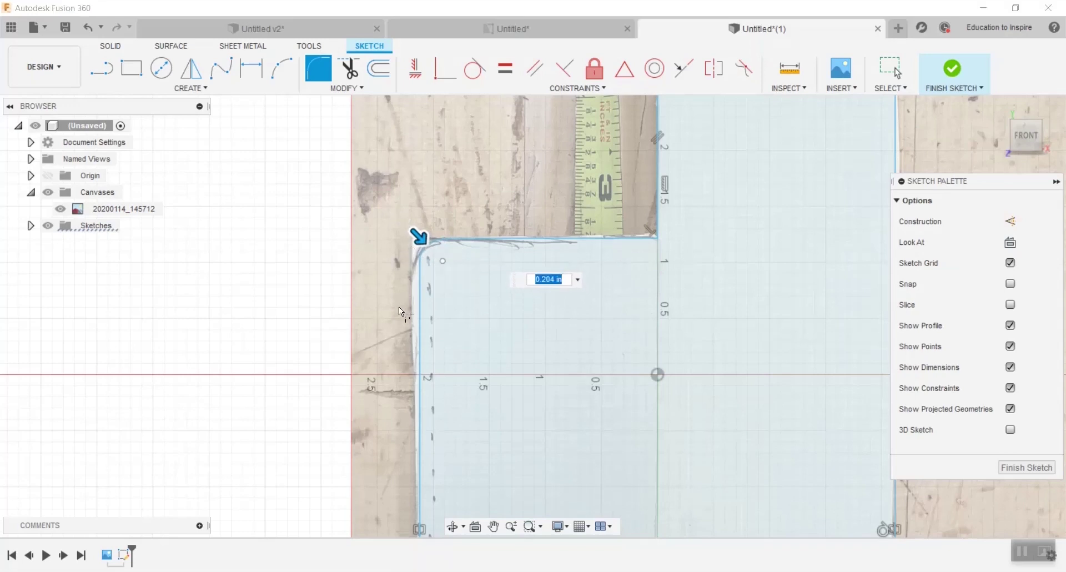
key(BackSpace)
text(25)
key(Home)
text(.)
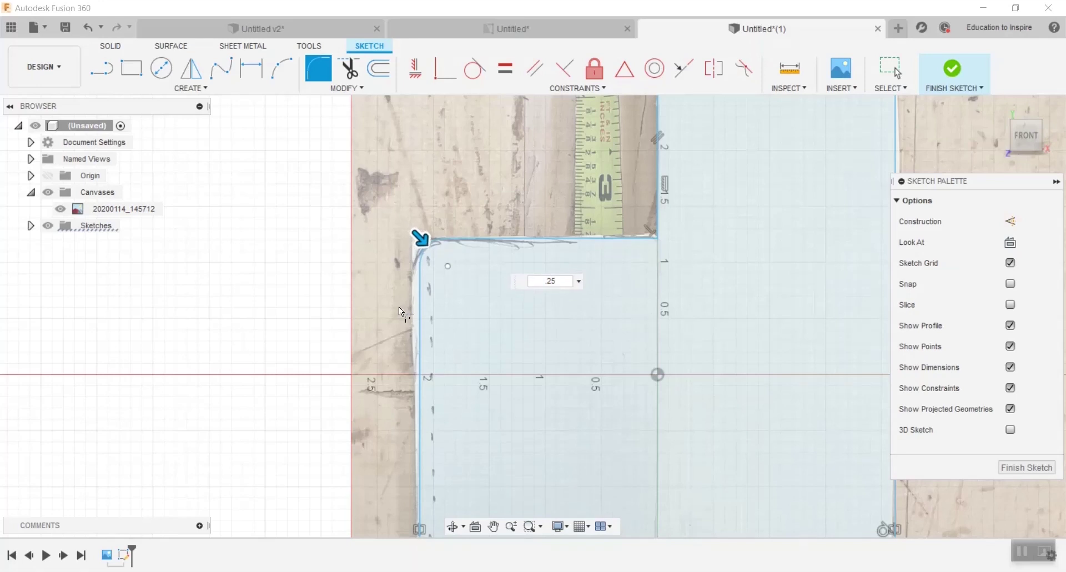
key(Return)
scroll(500, 292, down, 1)
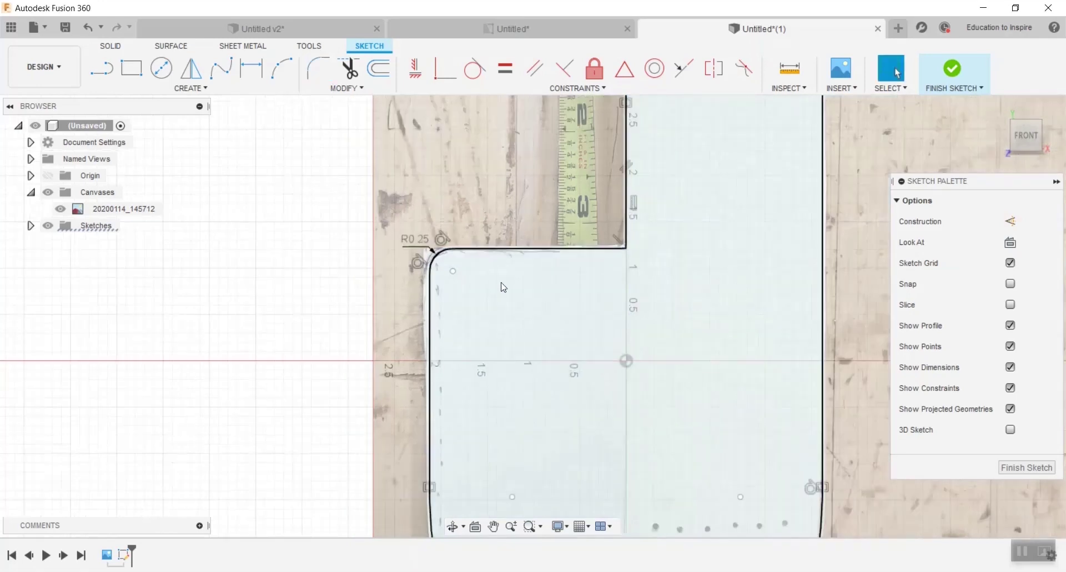
scroll(503, 286, down, 2)
Fillet both top corners of the narrow section at 0.25 in.
mouse_move(502, 286)
middle_down()
mouse_move(505, 432)
mouse_move(549, 322)
middle_up()
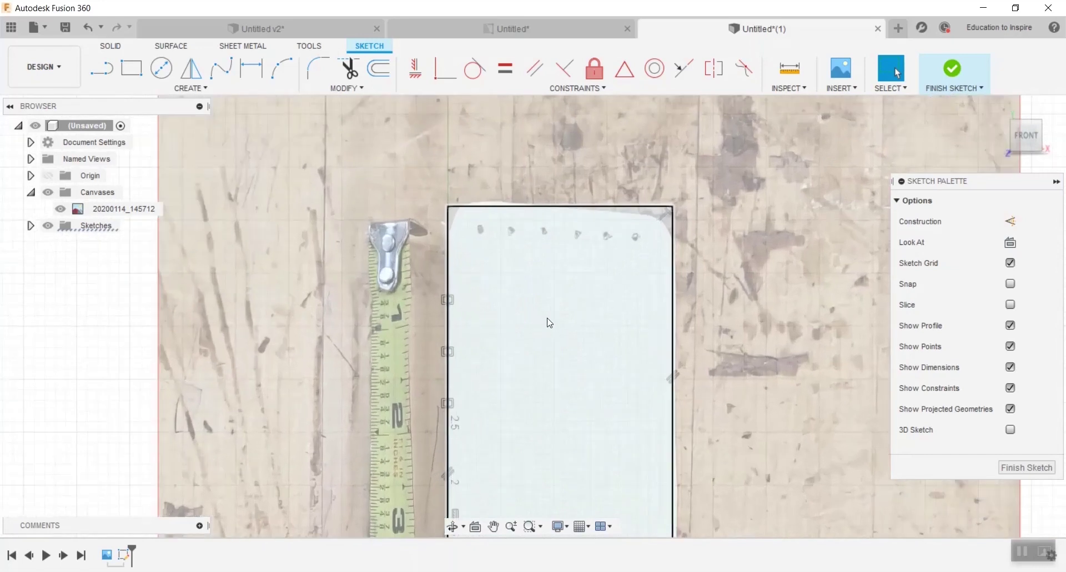
click(564, 228)
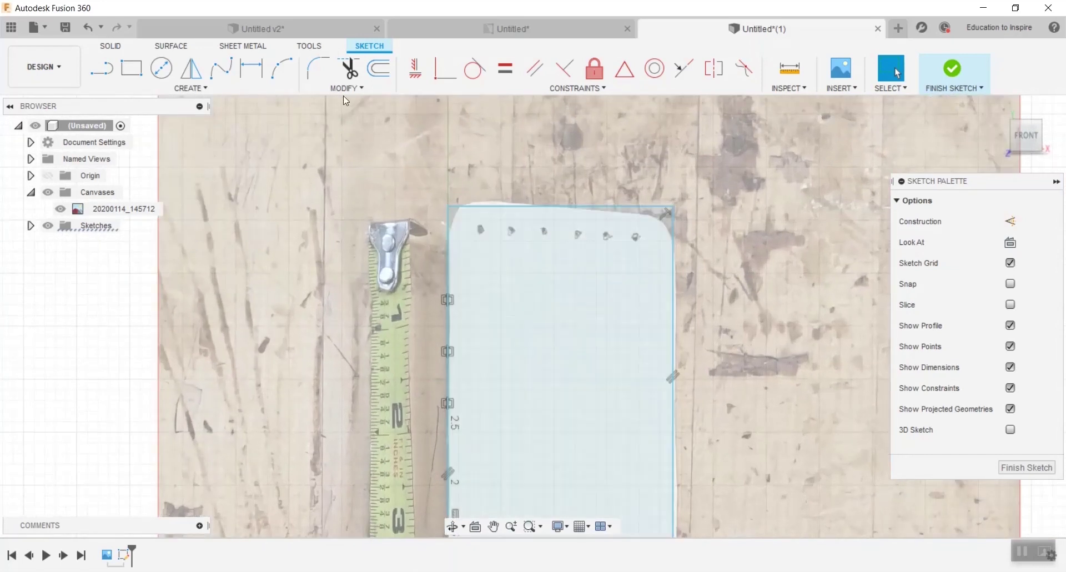
click(324, 71)
click(448, 205)
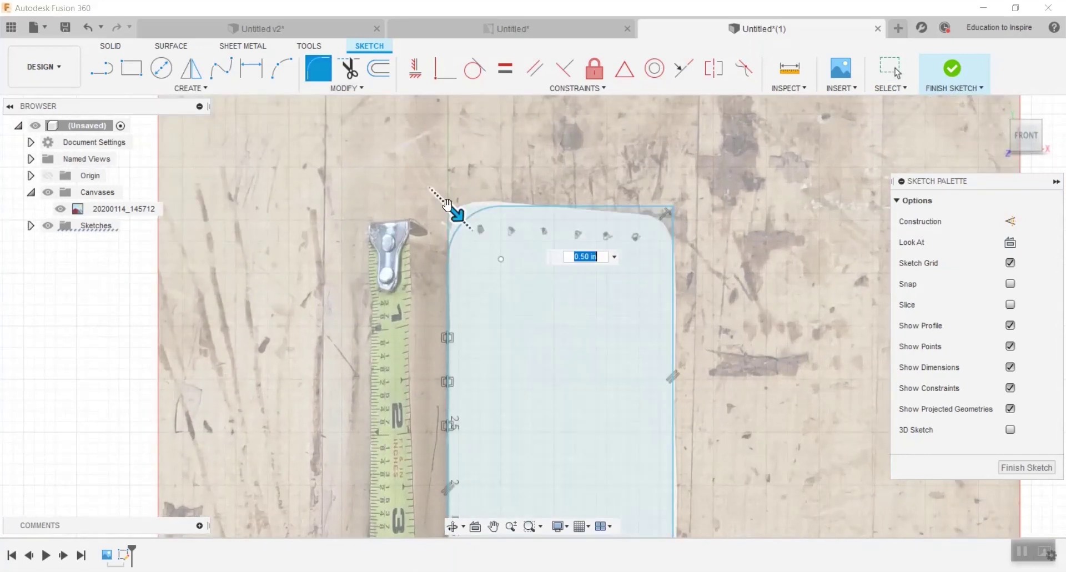
click(672, 209)
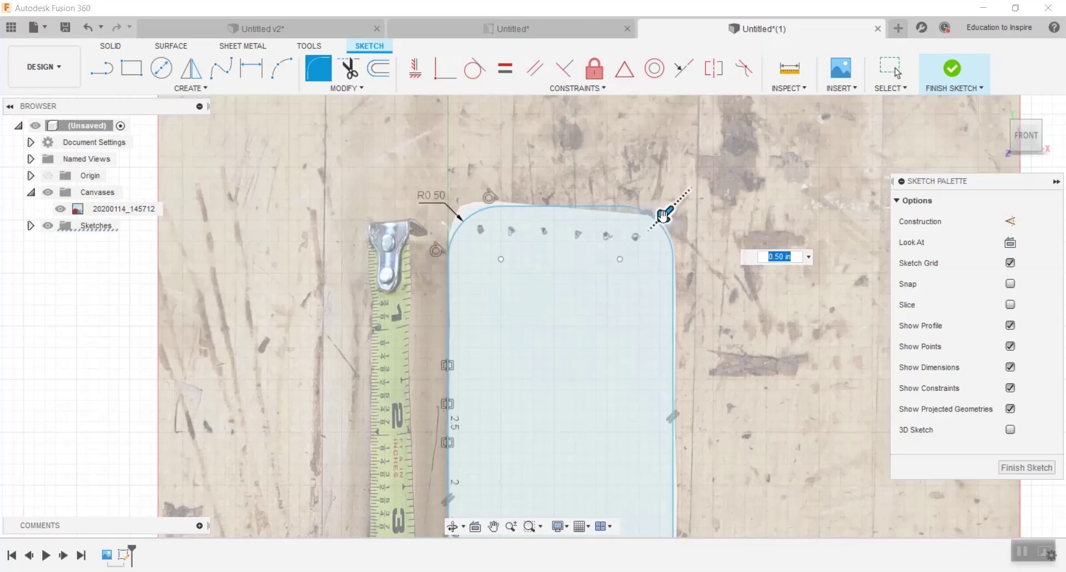
drag(659, 221, 669, 210)
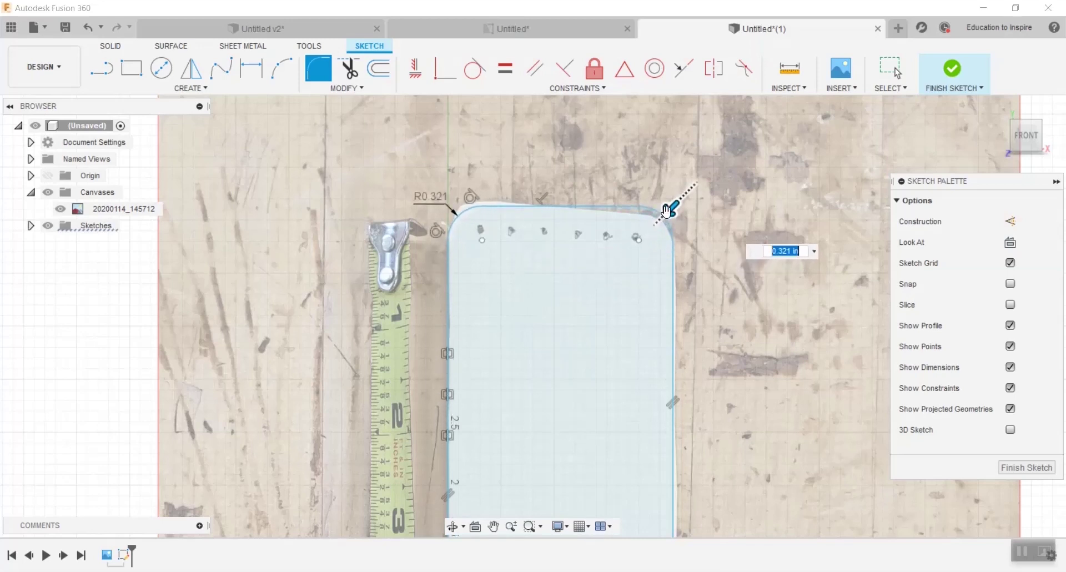
text(.25)
key(Return)
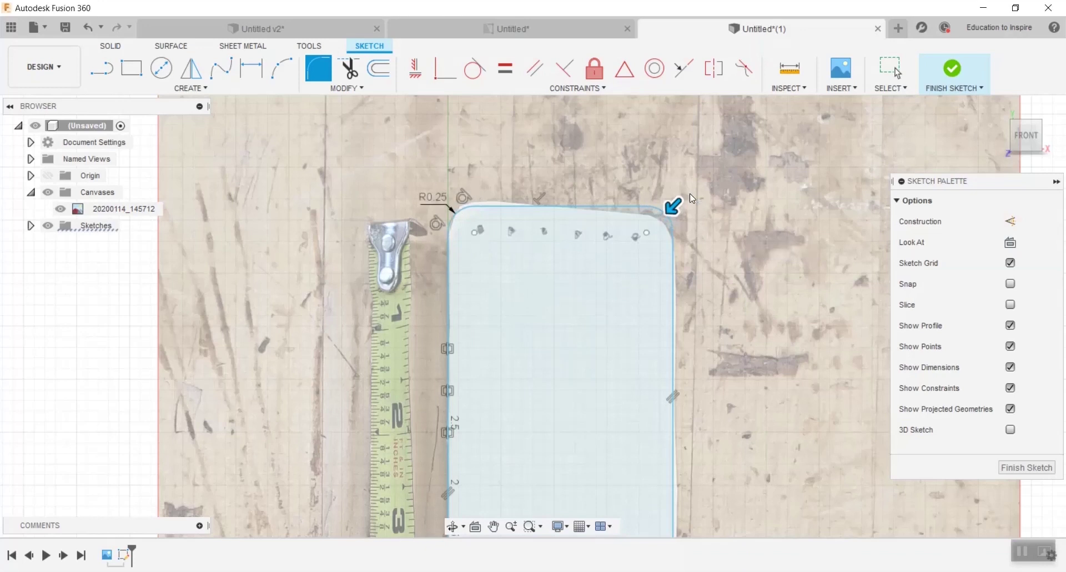
scroll(542, 305, down, 3)
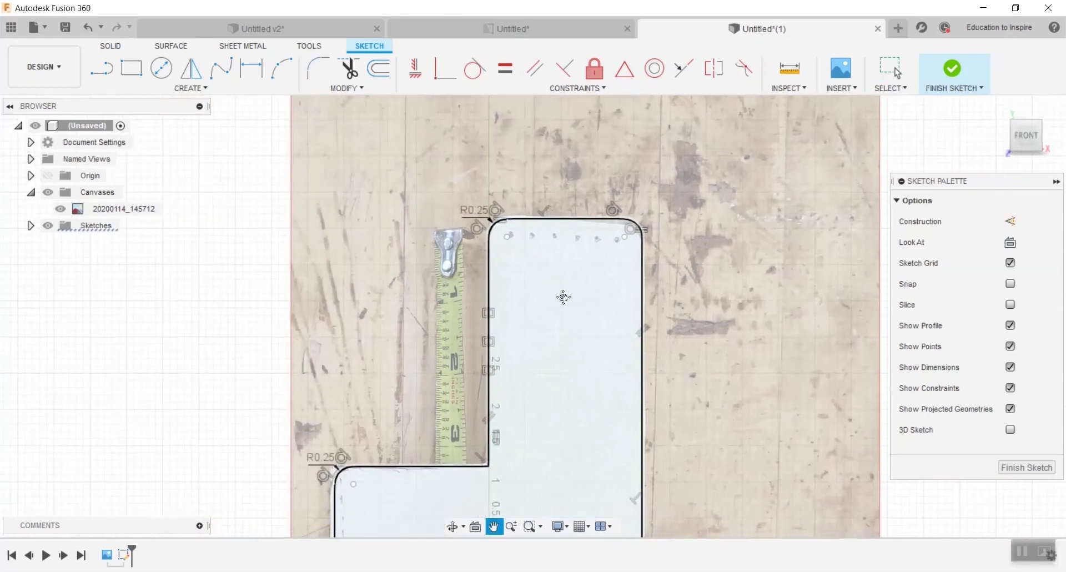
scroll(535, 215, up, 2)
scroll(532, 335, down, 5)
middle_drag(532, 335, 534, 236)
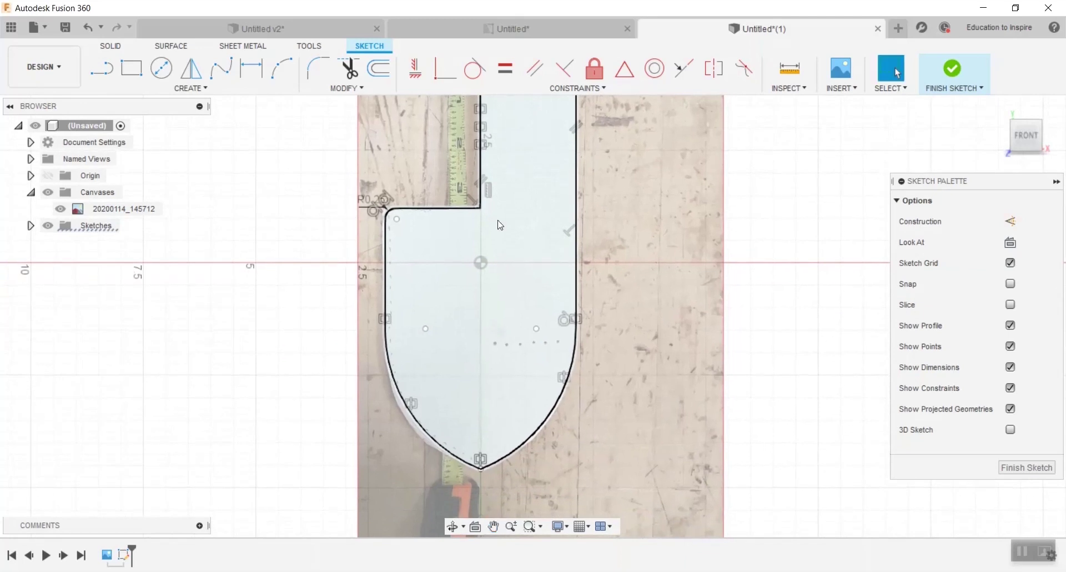
mouse_move(502, 200)
middle_down()
mouse_move(474, 261)
mouse_move(460, 373)
mouse_move(461, 317)
middle_up()
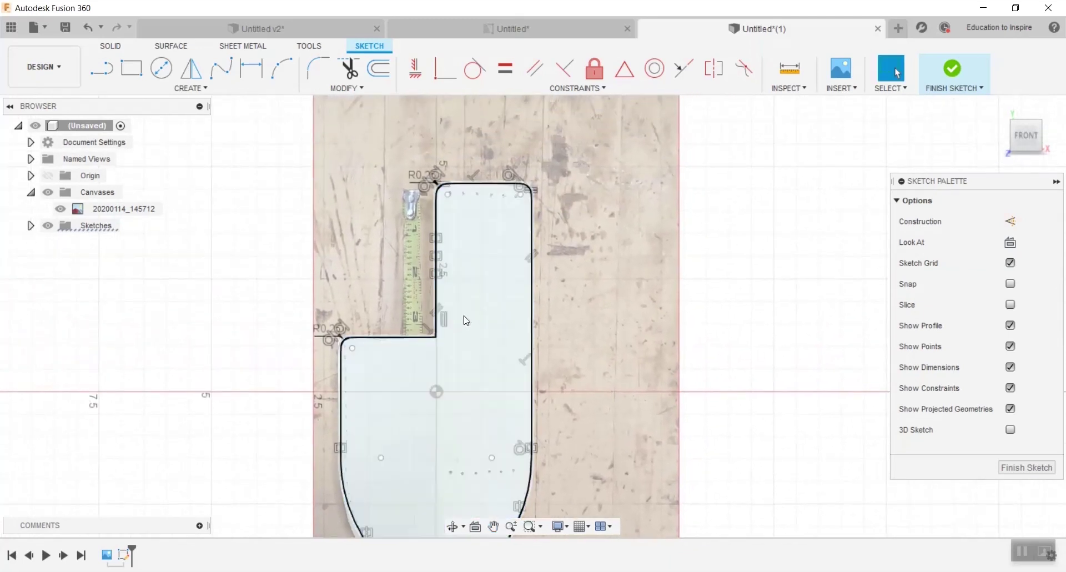
scroll(468, 203, up, 1)
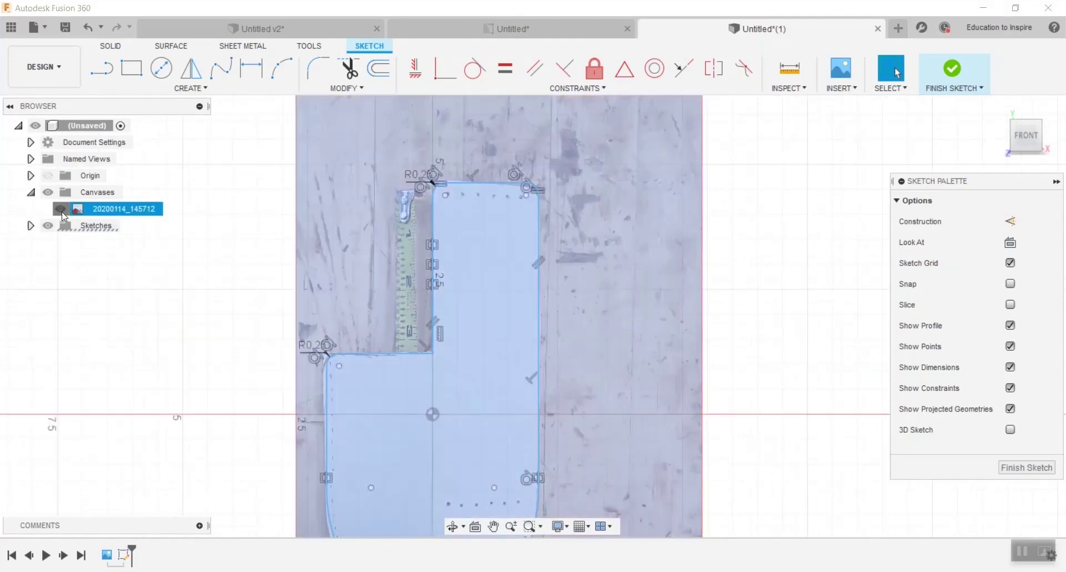
click(60, 208)
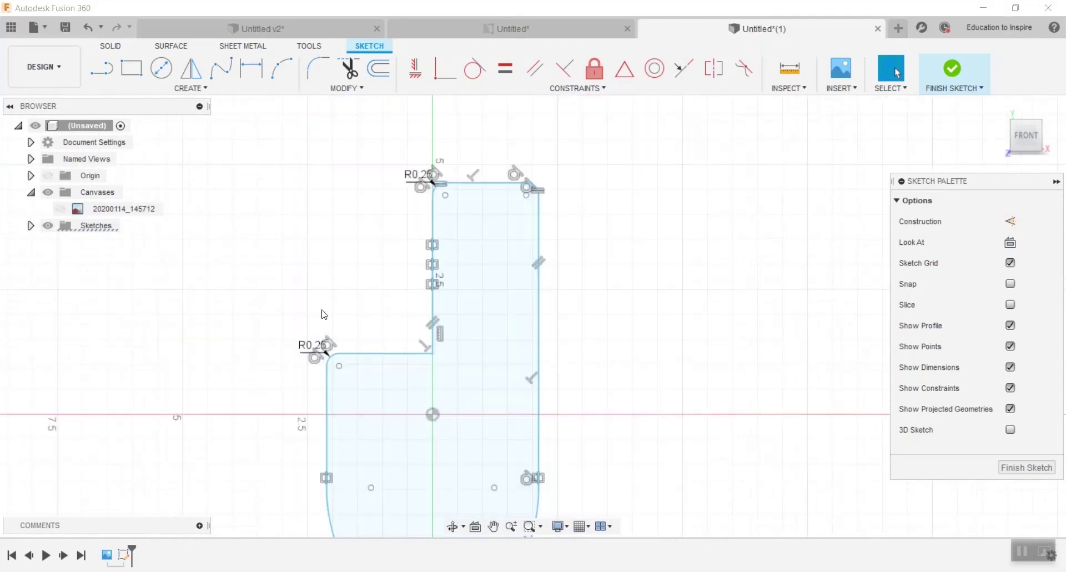
click(31, 192)
click(31, 192)
click(60, 209)
click(60, 209)
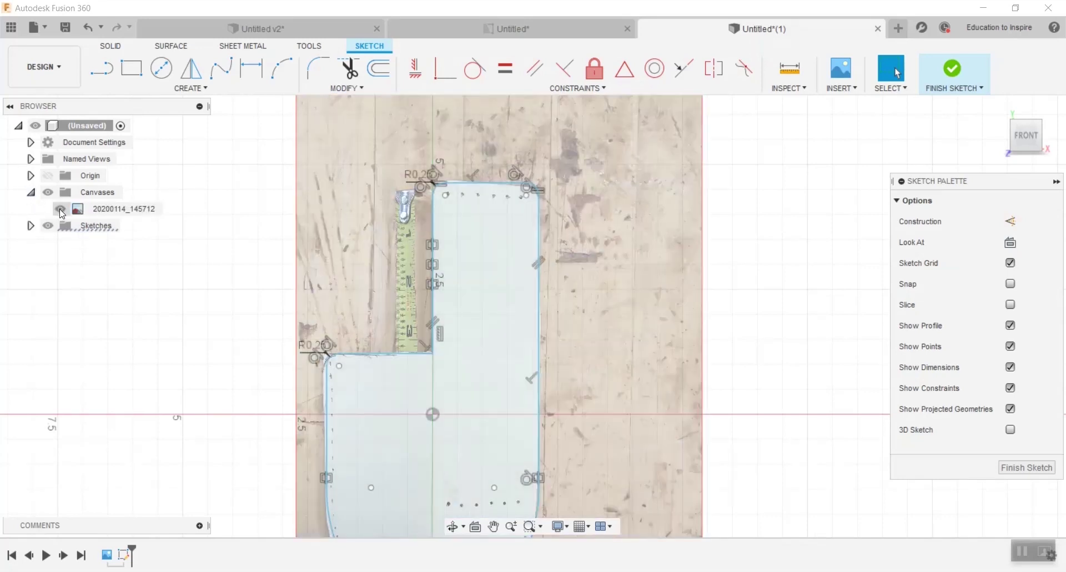
click(60, 211)
middle_drag(463, 427, 454, 322)
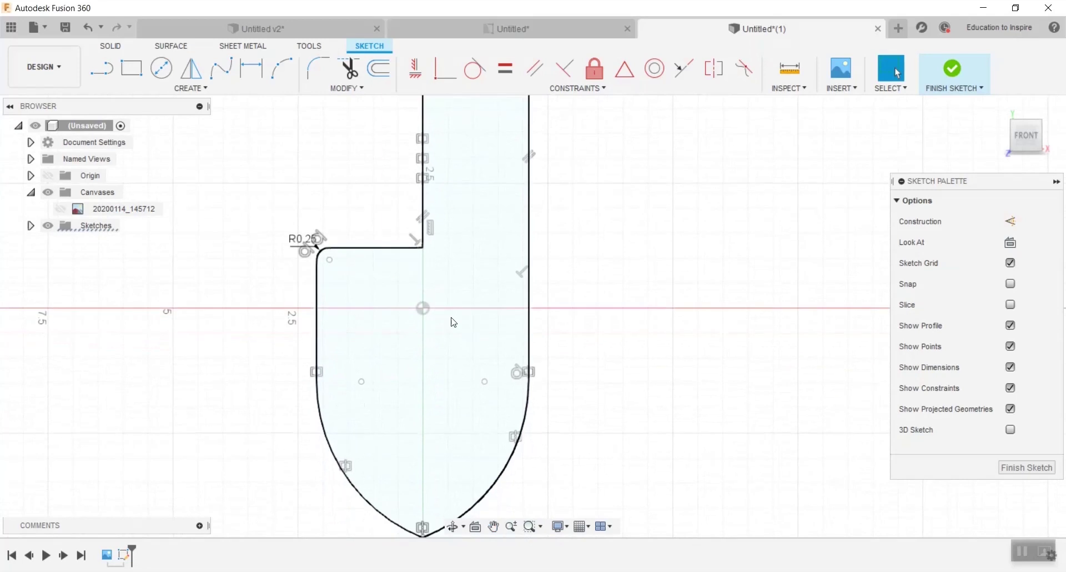
scroll(451, 350, up, 1)
scroll(451, 350, down, 3)
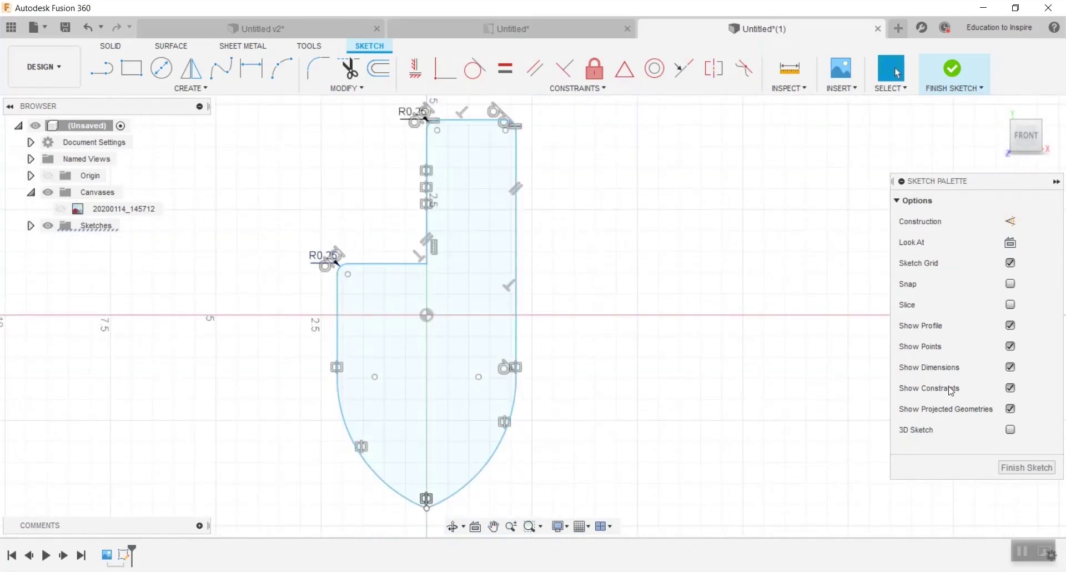
click(1010, 389)
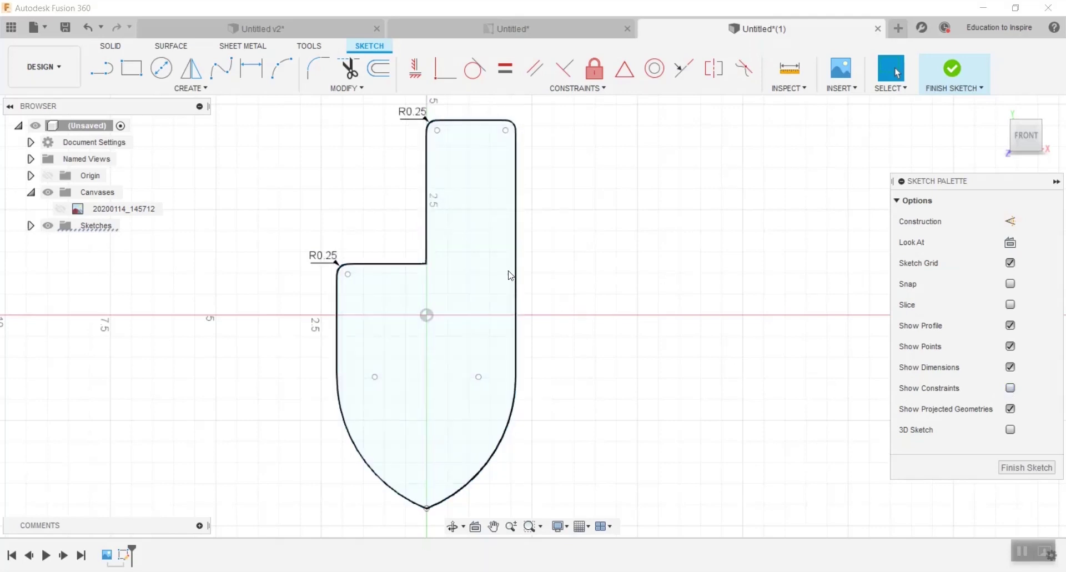
middle_drag(491, 218, 477, 263)
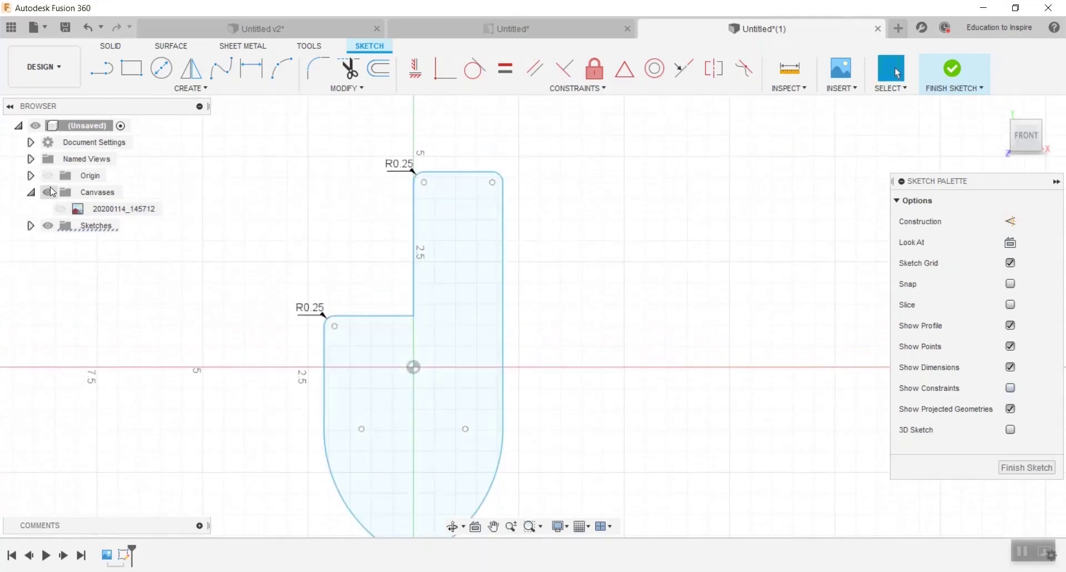
click(60, 209)
scroll(469, 179, up, 5)
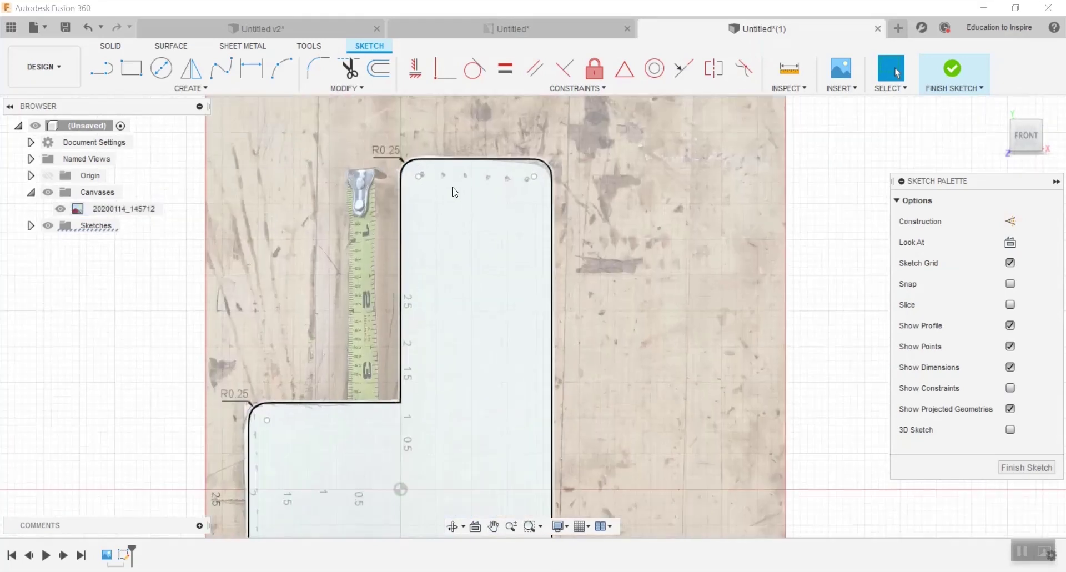
scroll(467, 177, up, 2)
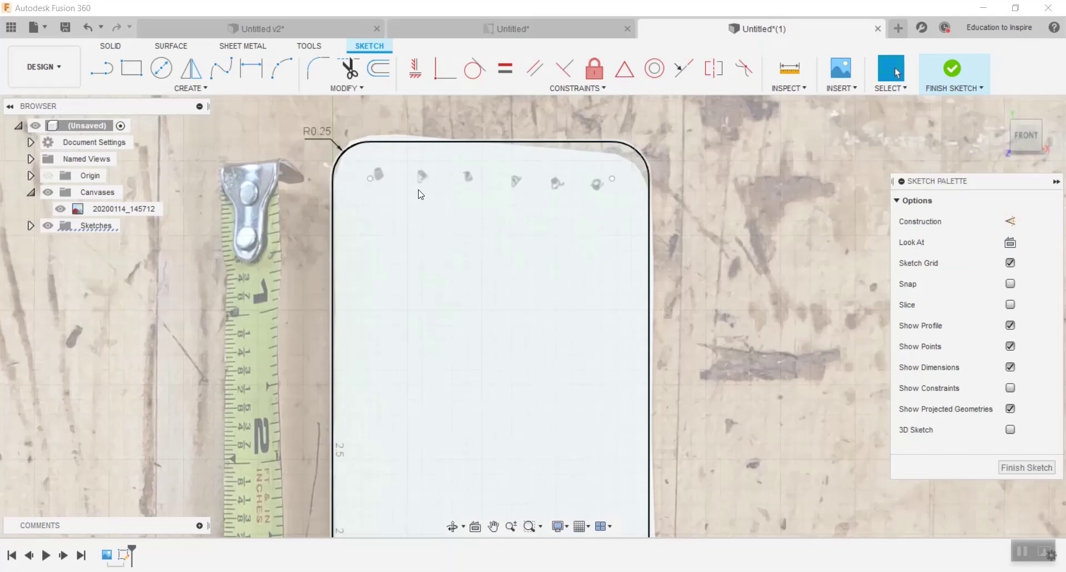
click(161, 69)
Draw a circle on the first stitch hole and dimension its diameter to 0.05 in.
scroll(383, 199, up, 3)
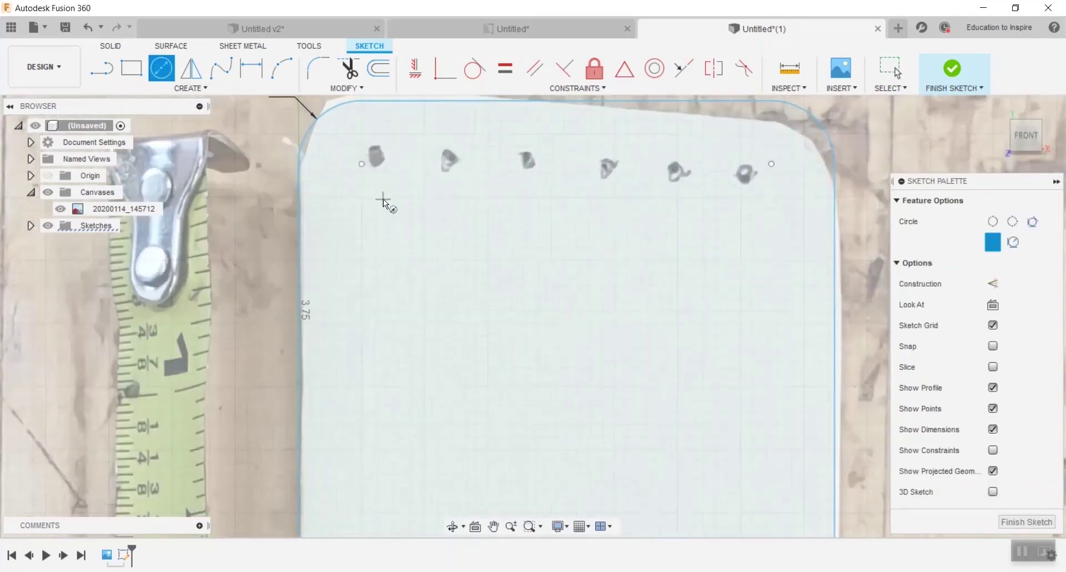
click(379, 158)
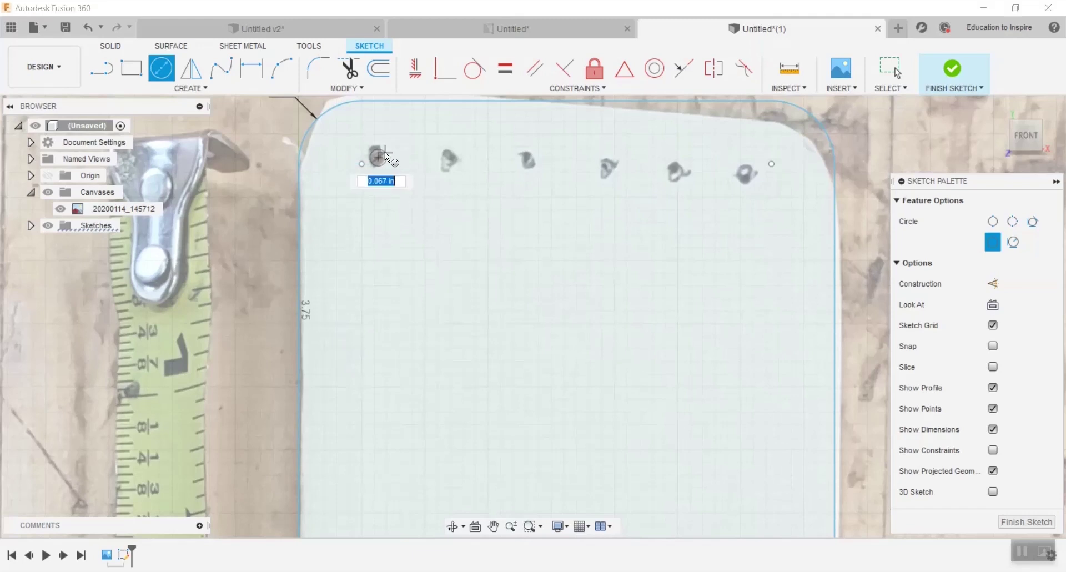
click(384, 152)
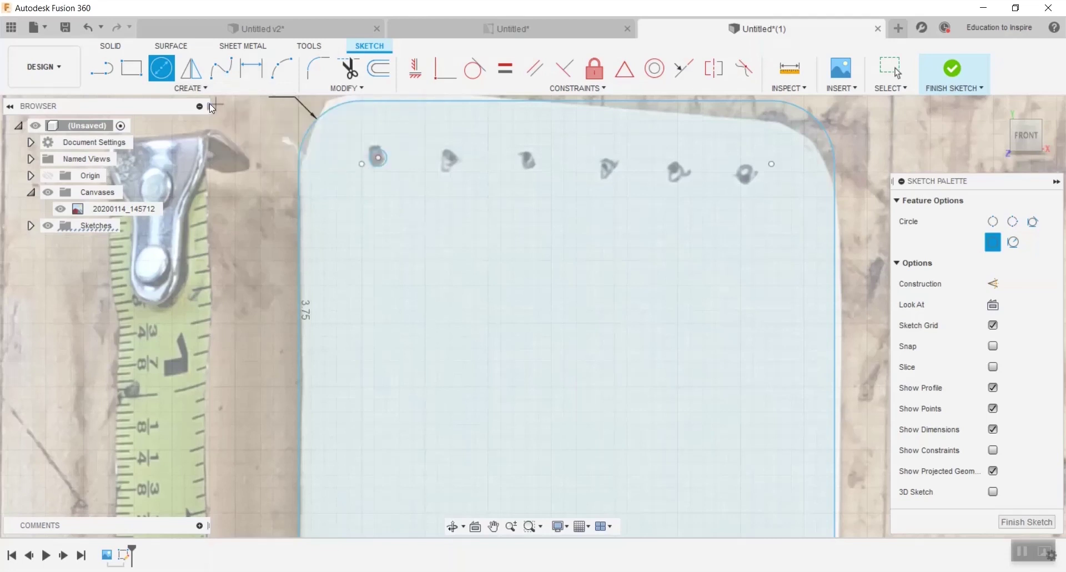
click(220, 89)
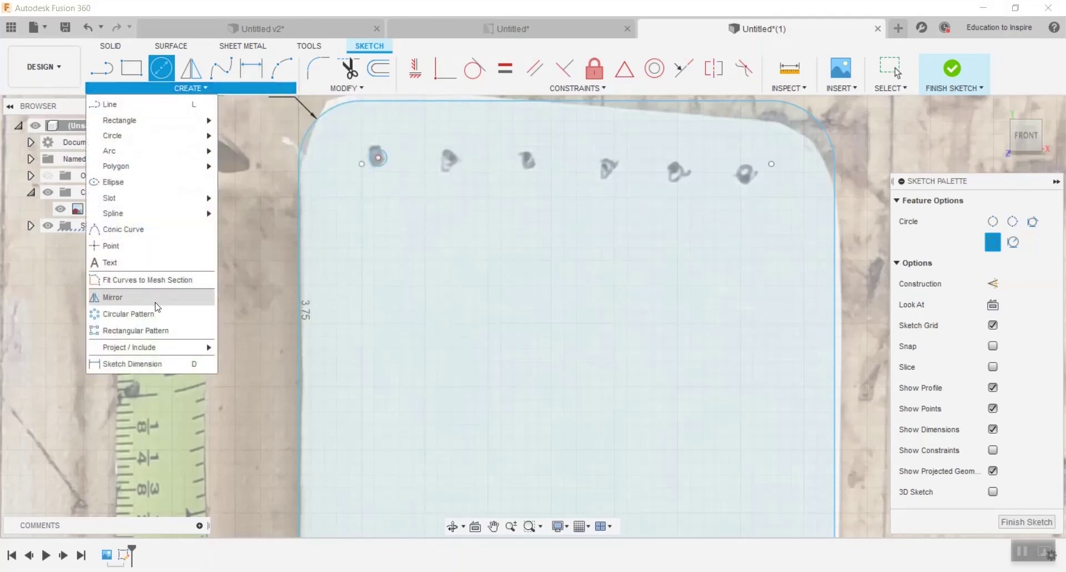
click(152, 364)
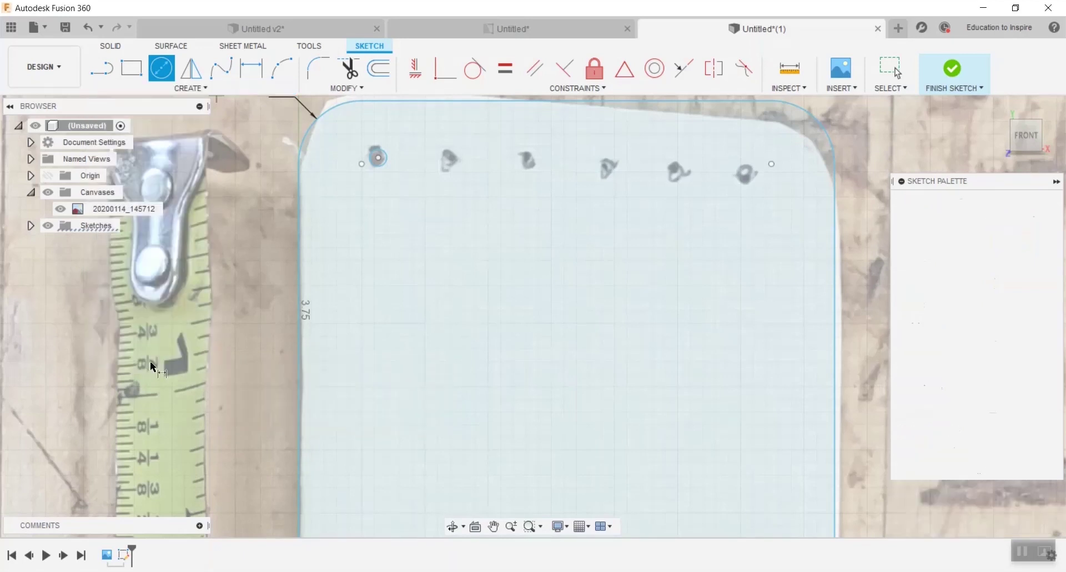
click(388, 156)
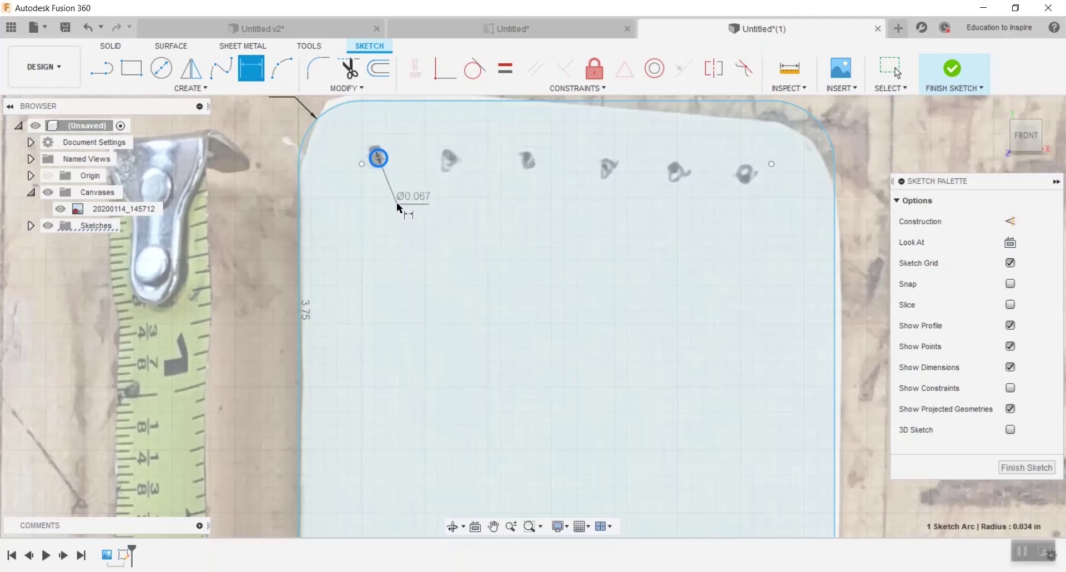
click(397, 204)
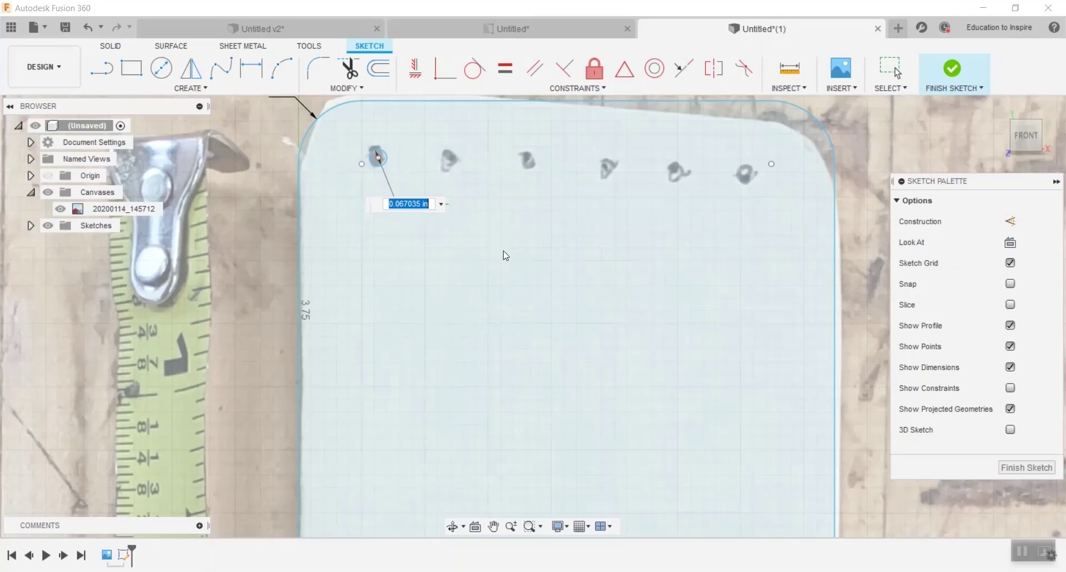
key(BackSpace)
text(.05)
key(Return)
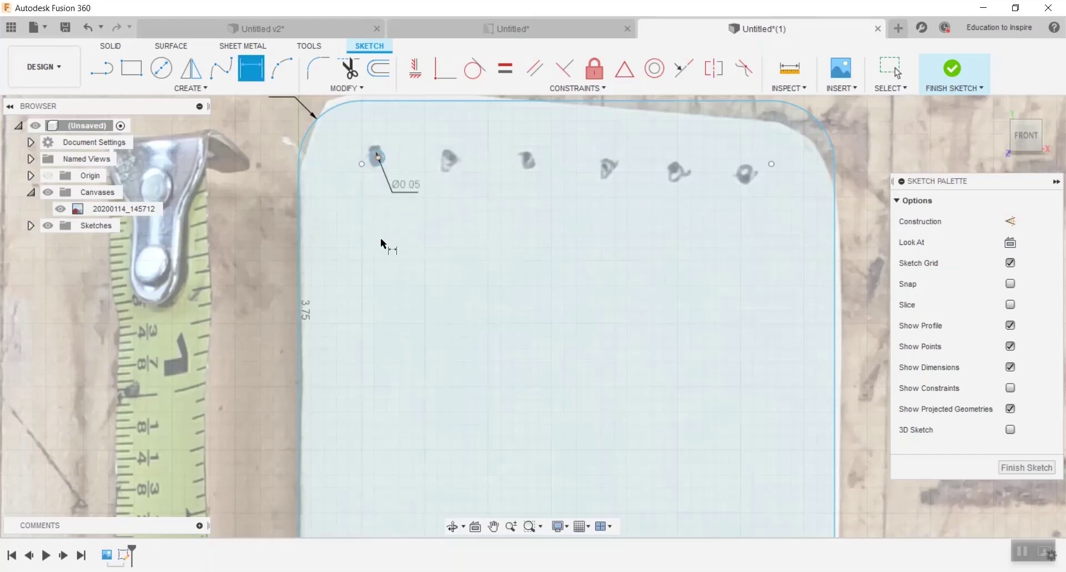
Dimension the circle's centre 0.20 in below the top edge.
middle_drag(406, 186, 400, 219)
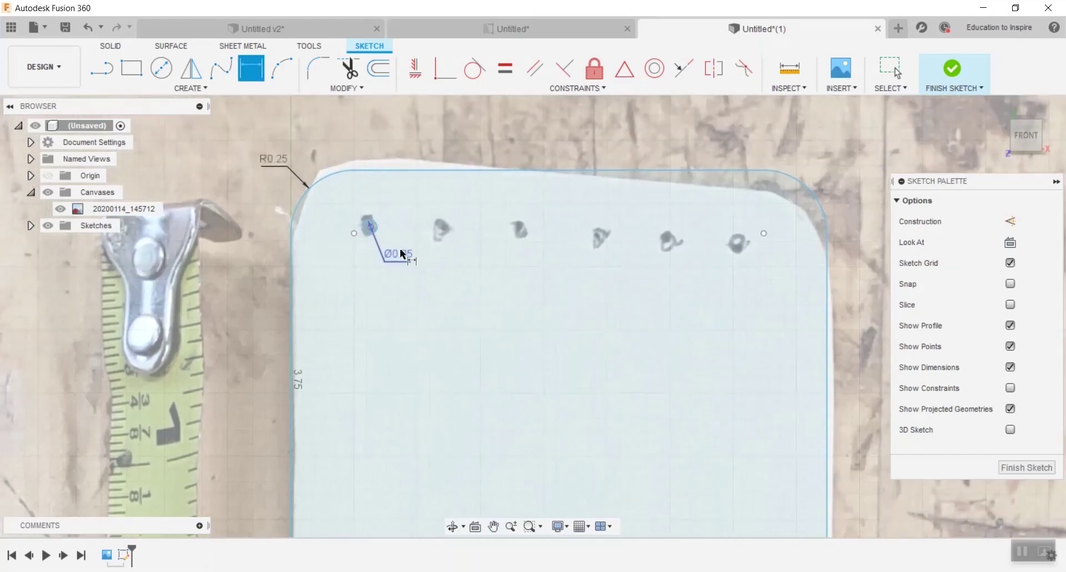
click(375, 225)
click(375, 169)
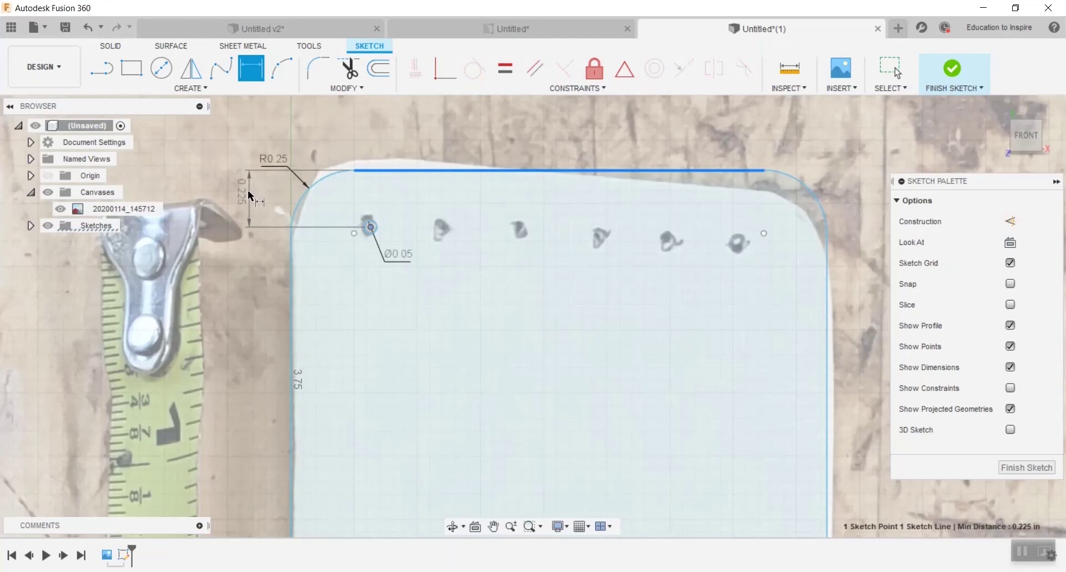
click(248, 190)
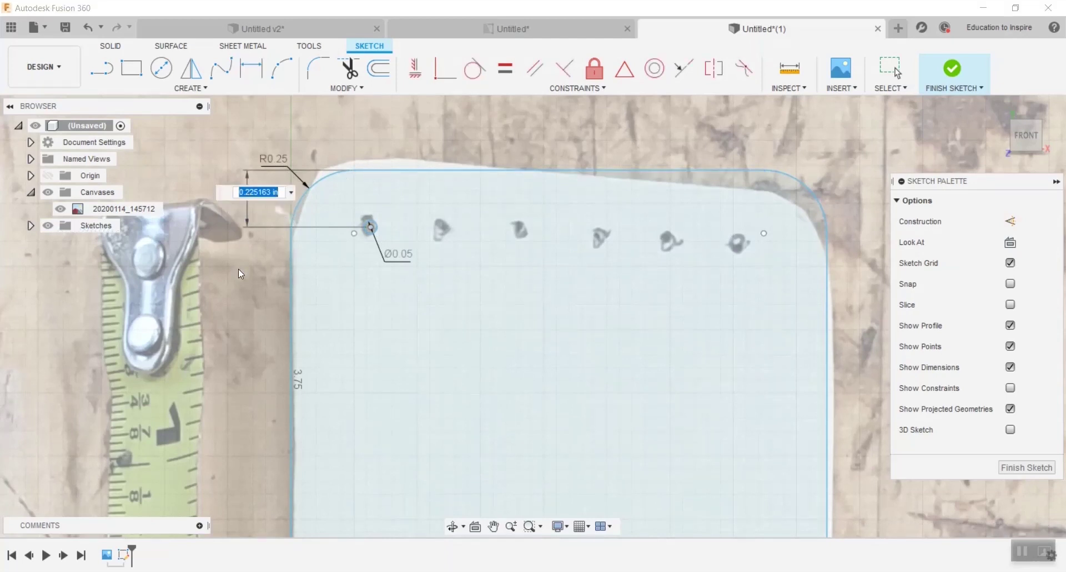
text(.2)
key(Return)
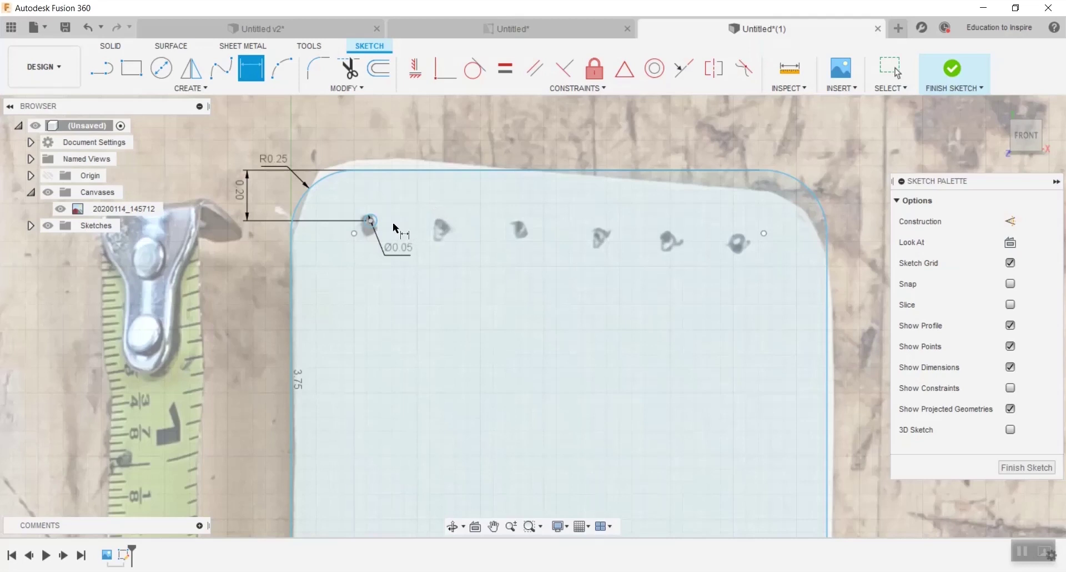
Start a rectangular pattern and select the hole circle and its outline as the objects.
click(197, 89)
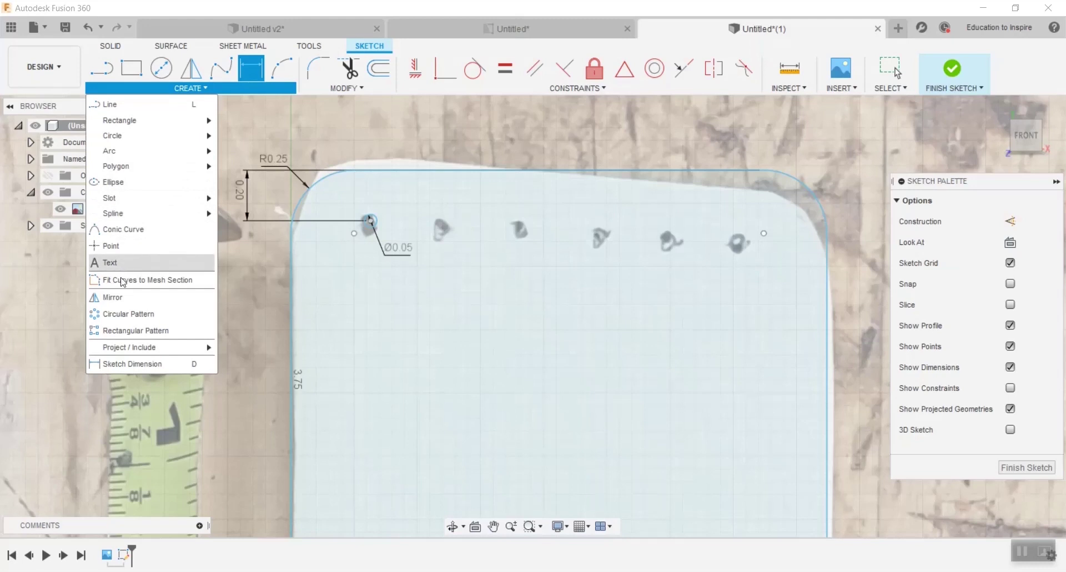
click(132, 331)
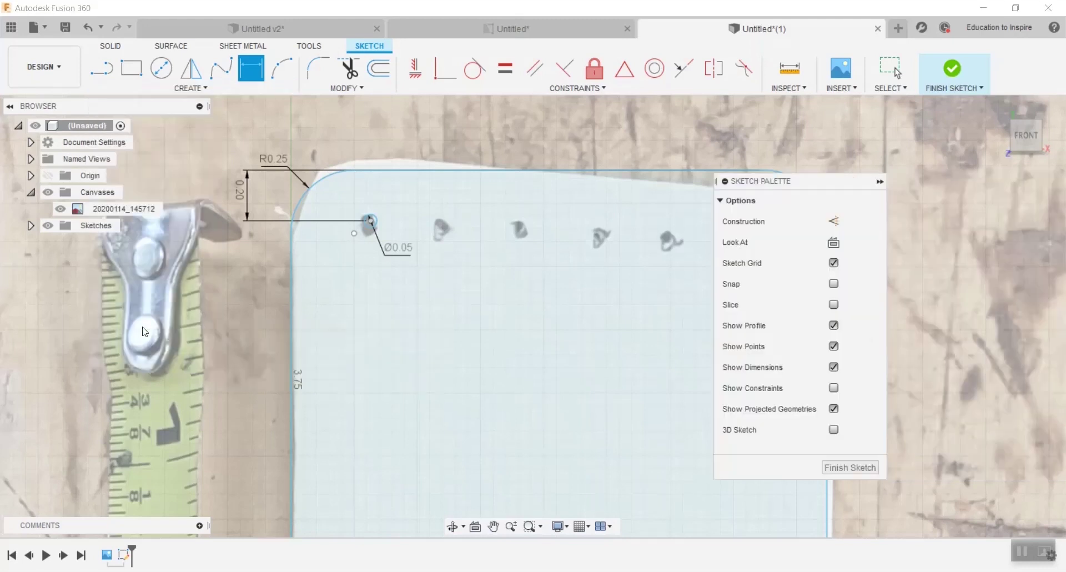
click(371, 221)
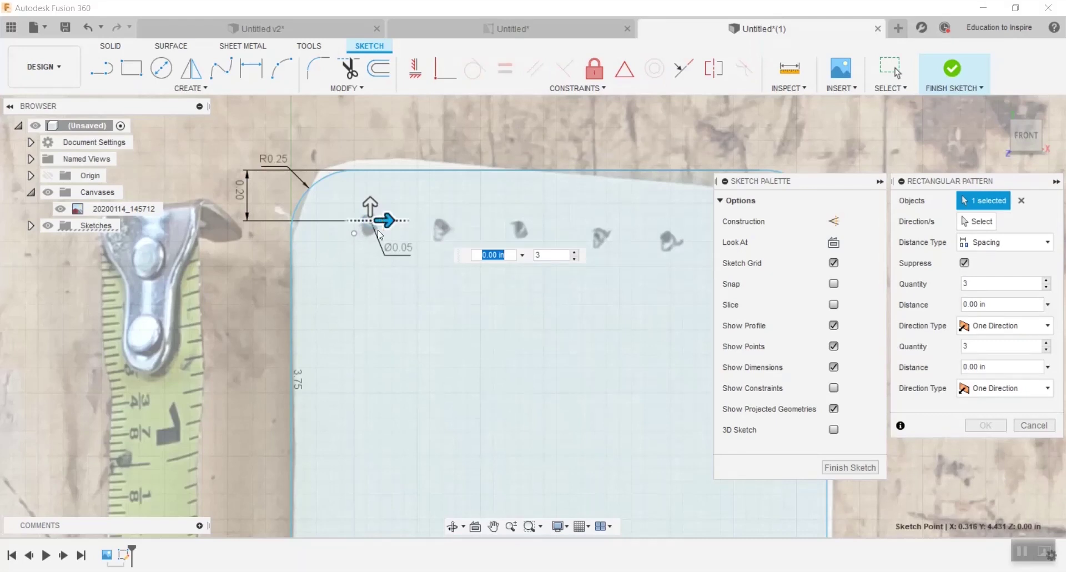
scroll(374, 225, up, 6)
scroll(372, 226, up, 3)
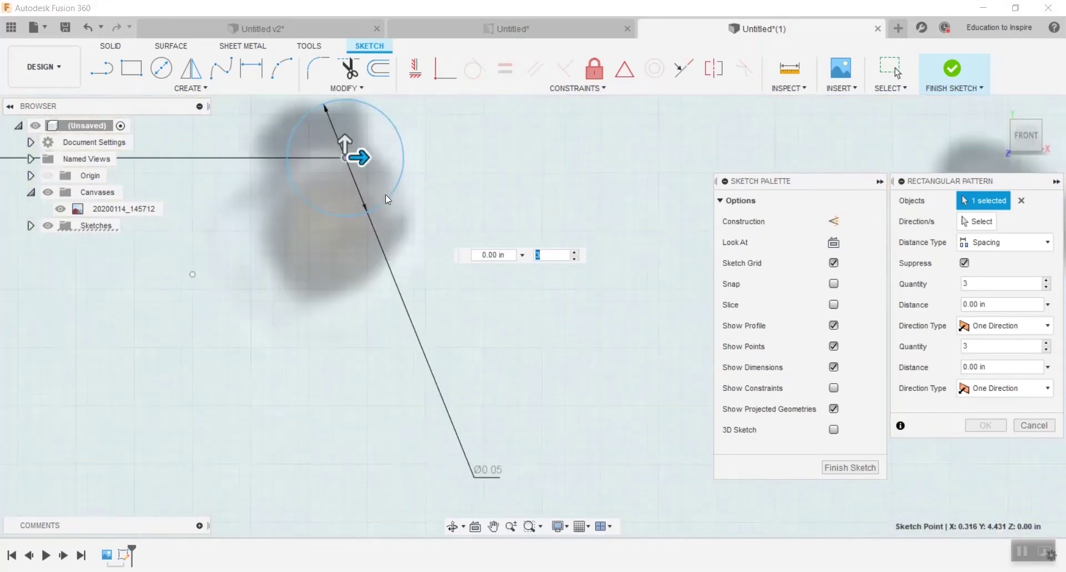
click(386, 197)
scroll(566, 210, down, 8)
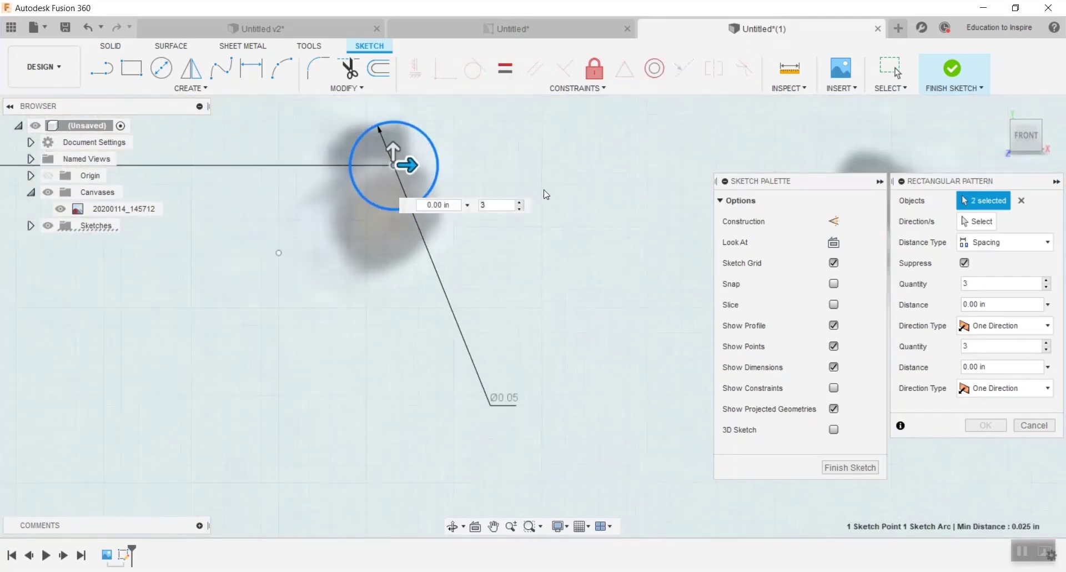
scroll(572, 210, down, 5)
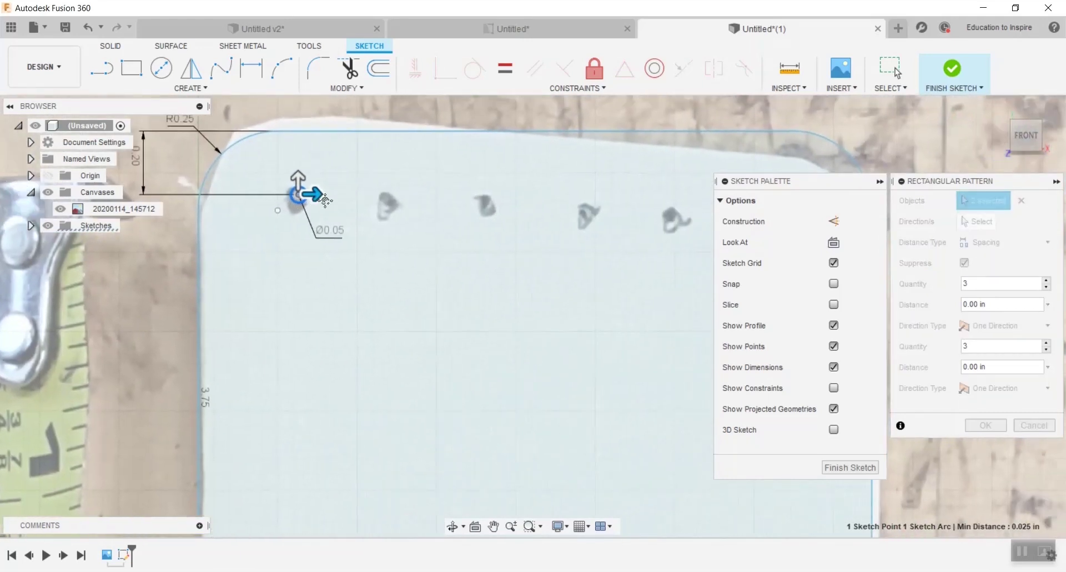
Spread the pattern along the top edge with 0.25 in spacing and 7 holes.
drag(319, 202, 483, 207)
key(Tab)
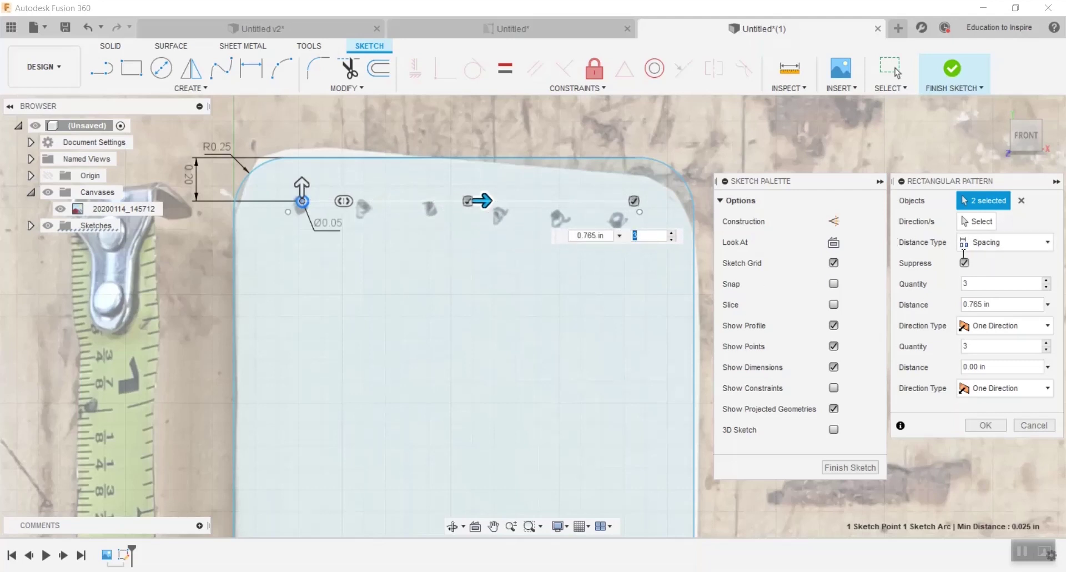
drag(598, 235, 591, 238)
key(shift+Right)
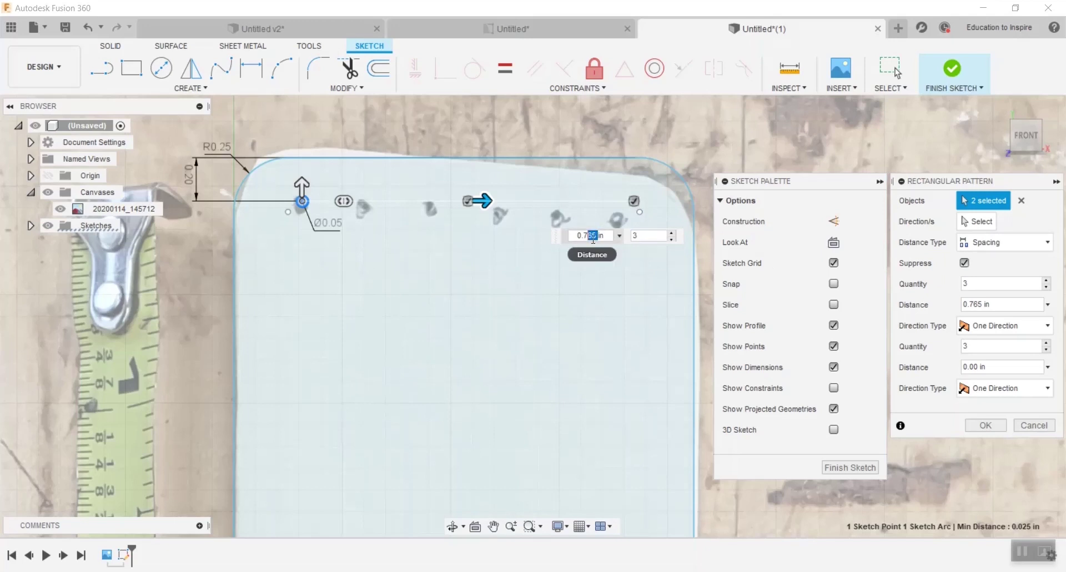
key(BackSpace)
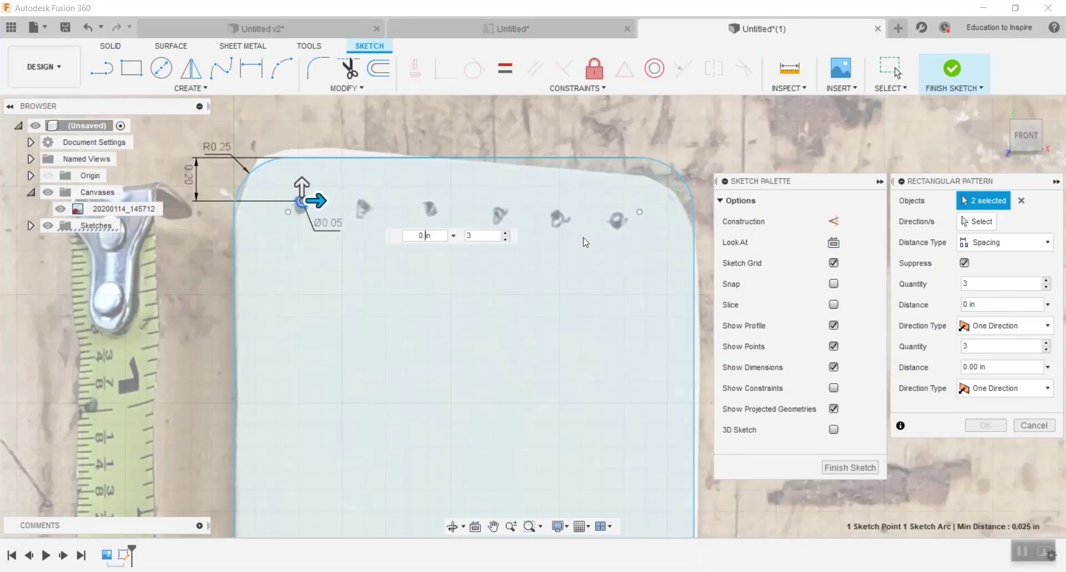
text(25)
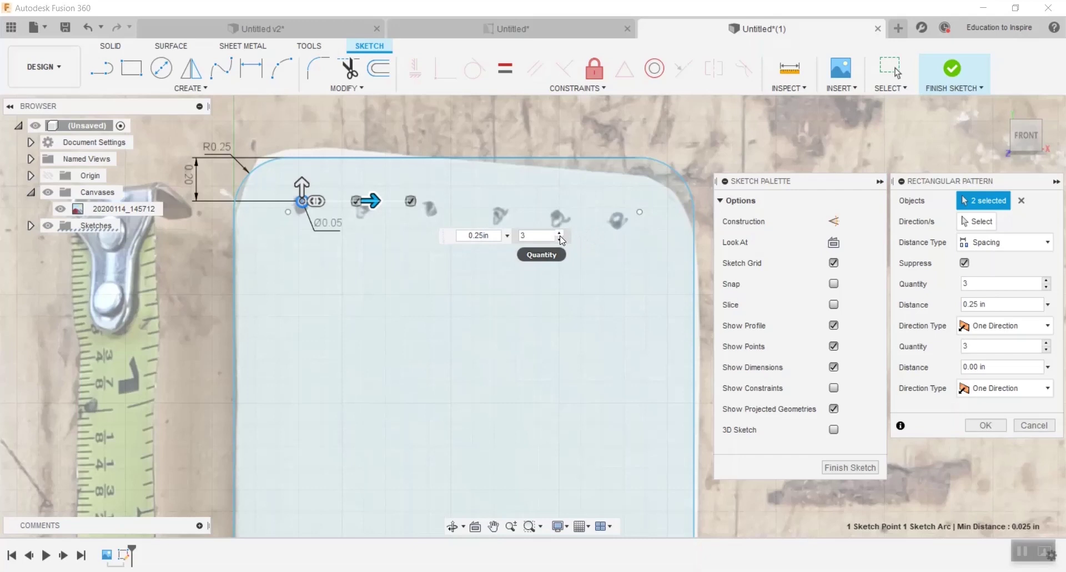
click(560, 233)
click(559, 233)
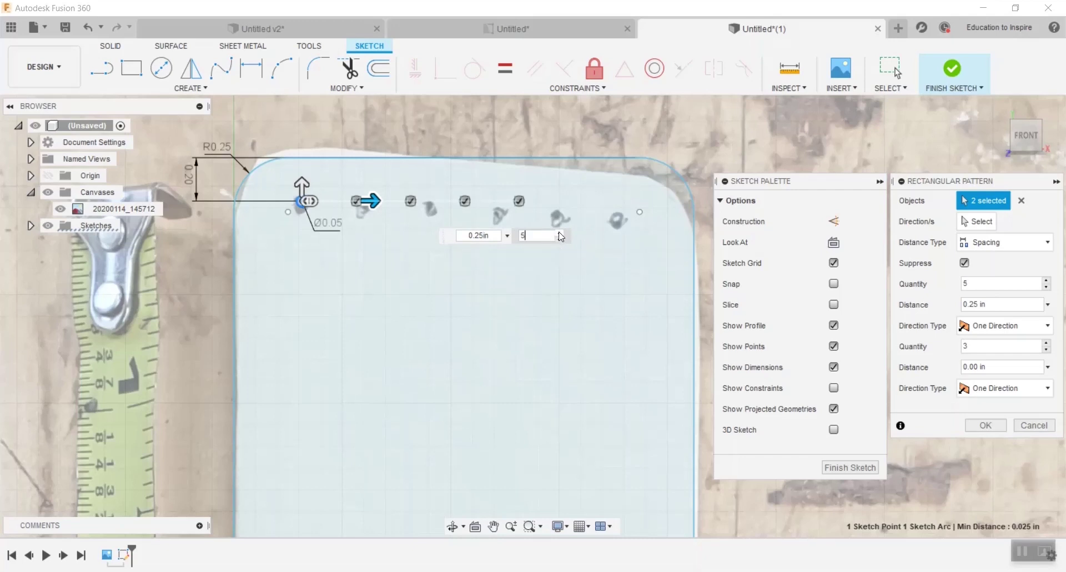
click(560, 233)
click(559, 233)
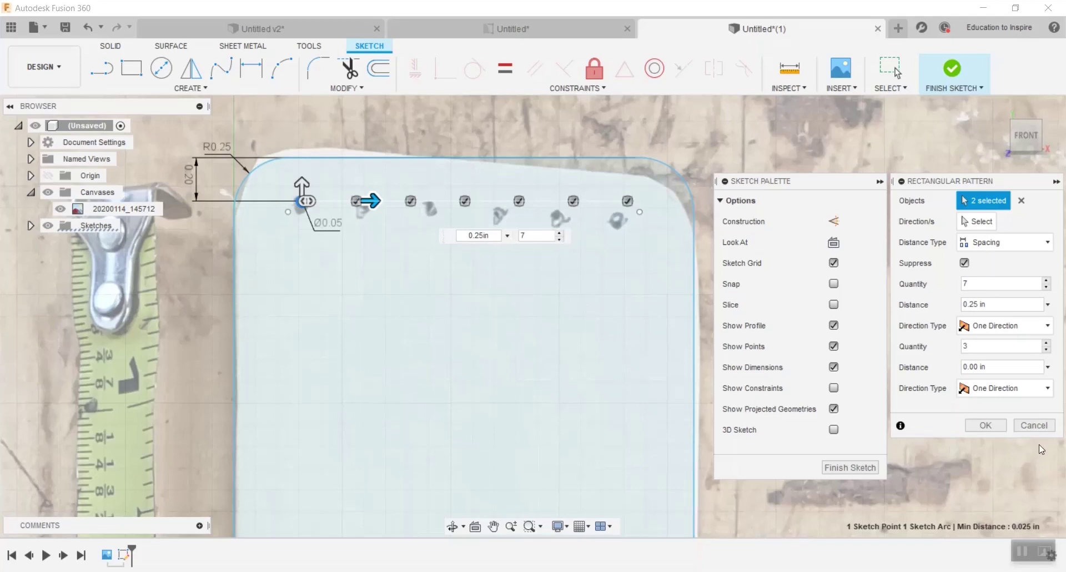
click(994, 427)
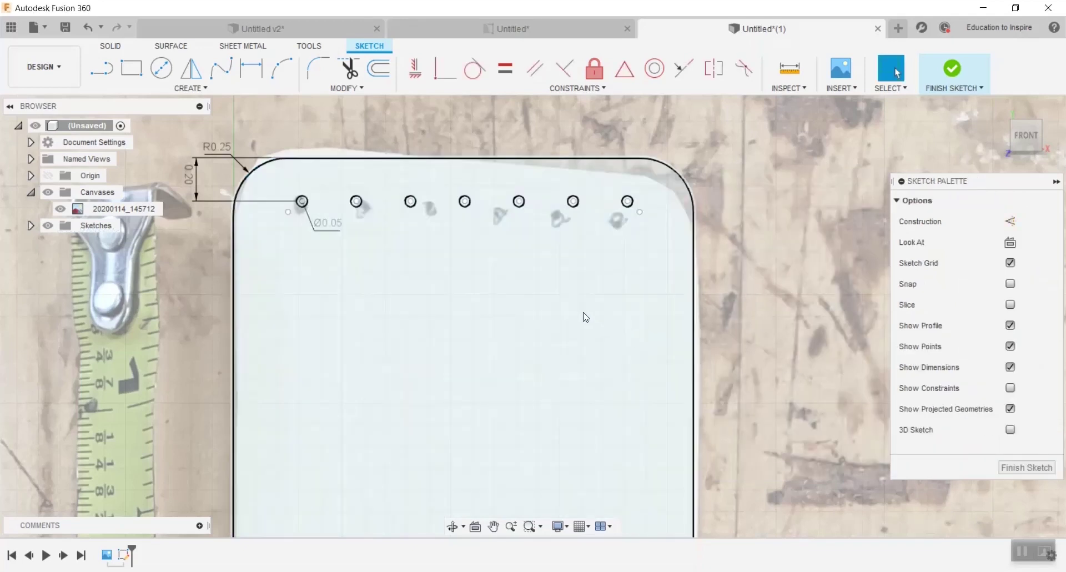
Start Mirror and window-select the whole row of stitch-hole circles.
scroll(585, 315, down, 5)
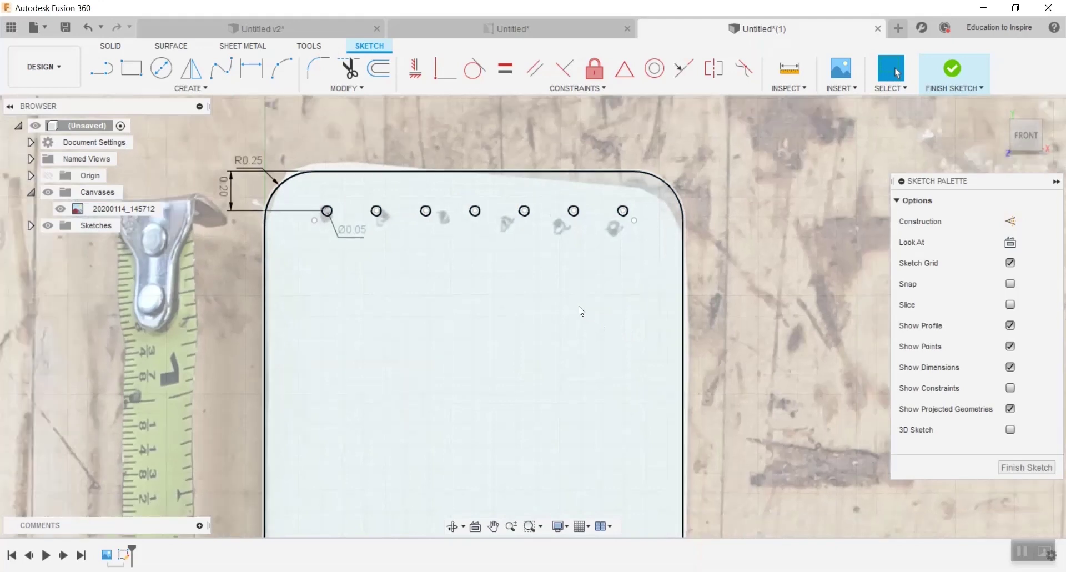
mouse_move(578, 317)
middle_down()
mouse_move(536, 248)
mouse_move(502, 285)
middle_up()
scroll(512, 255, up, 3)
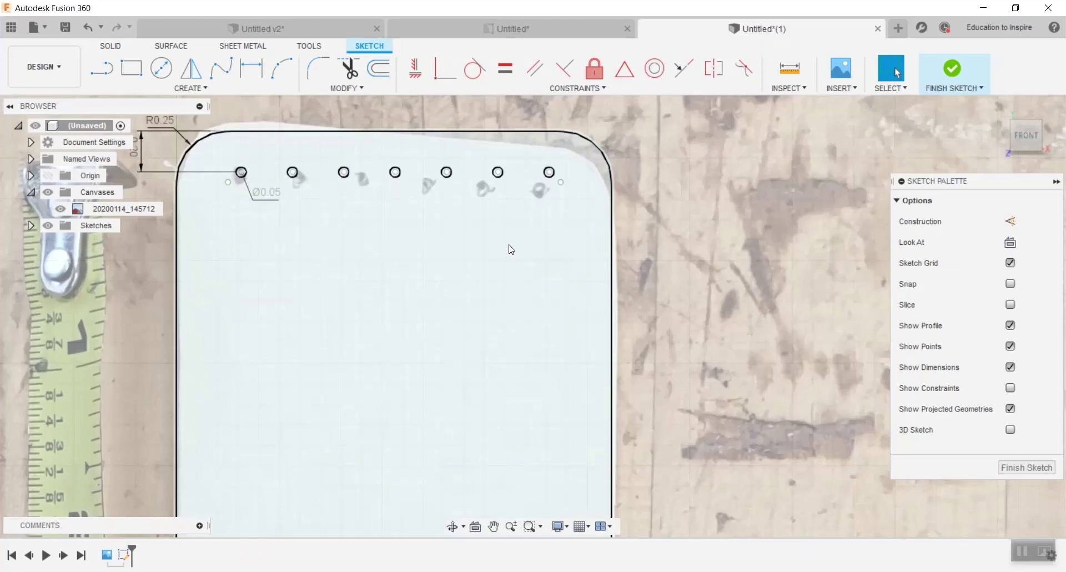
click(199, 75)
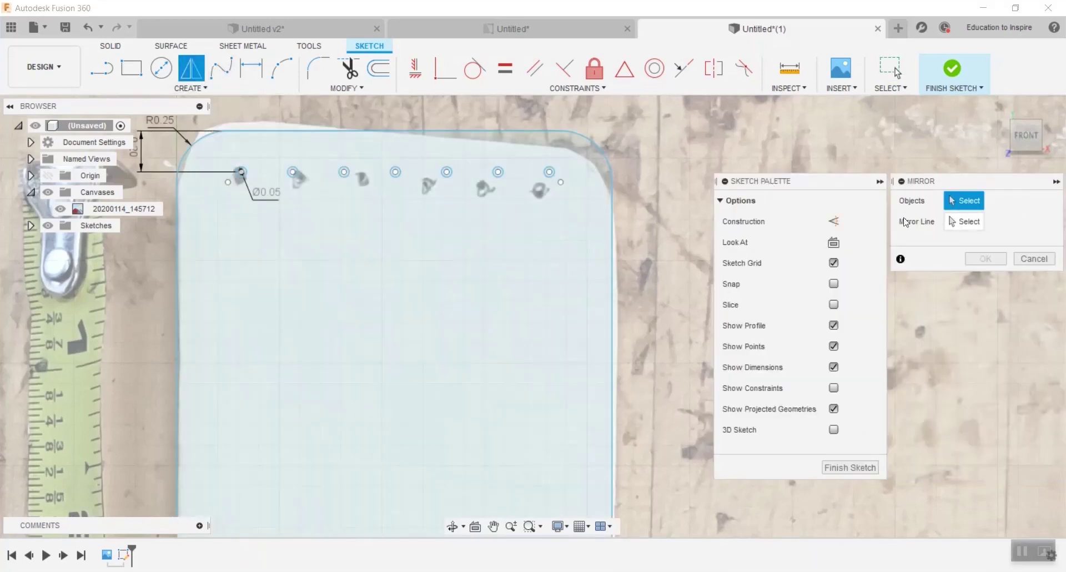
drag(573, 195, 222, 158)
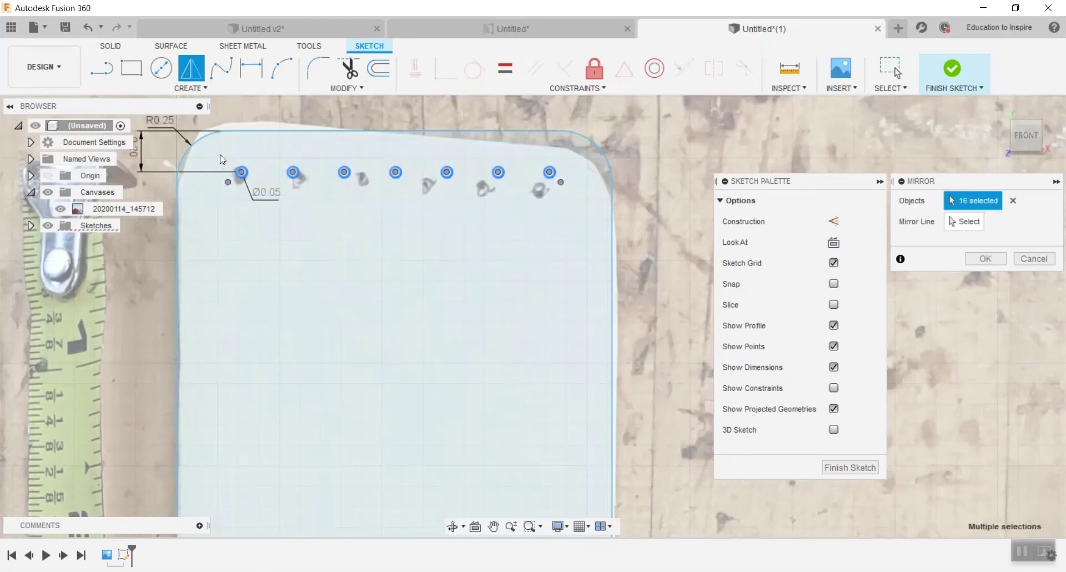
Use the horizontal outline line as the mirror line and apply the mirror.
click(955, 221)
scroll(468, 368, down, 3)
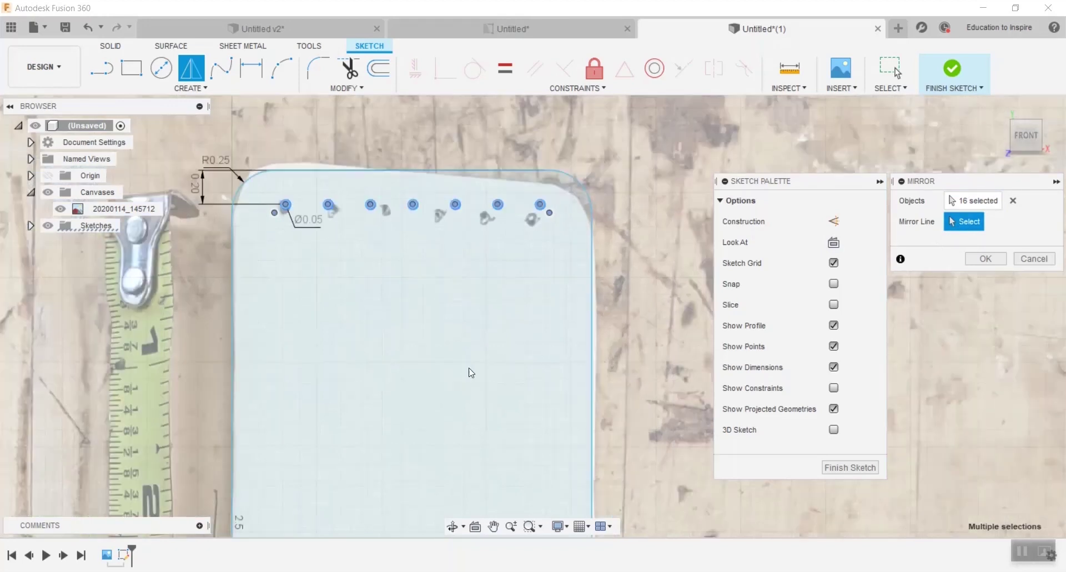
scroll(460, 386, down, 2)
middle_drag(459, 385, 459, 291)
scroll(417, 392, up, 5)
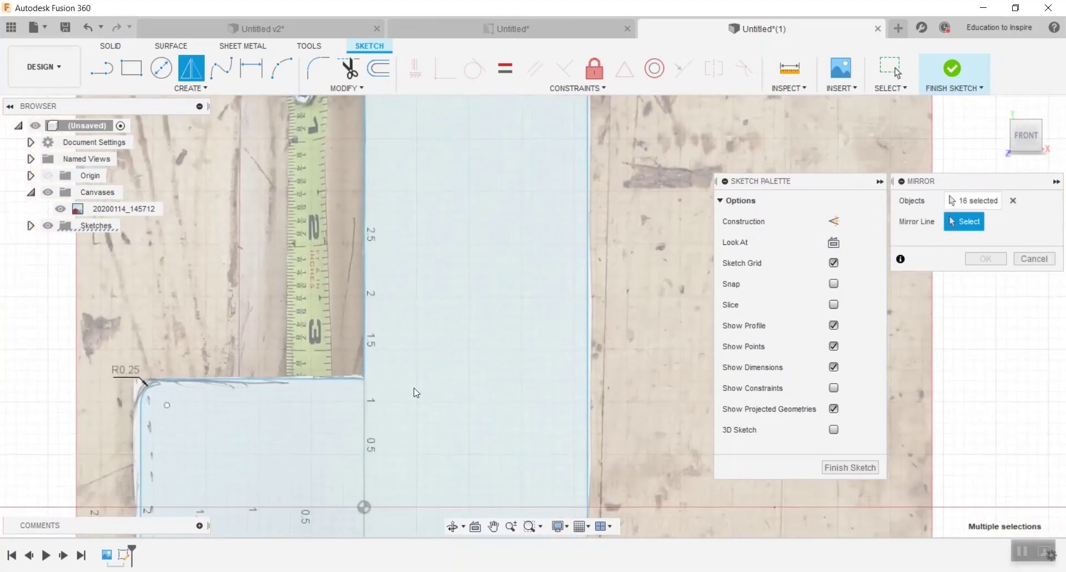
click(333, 380)
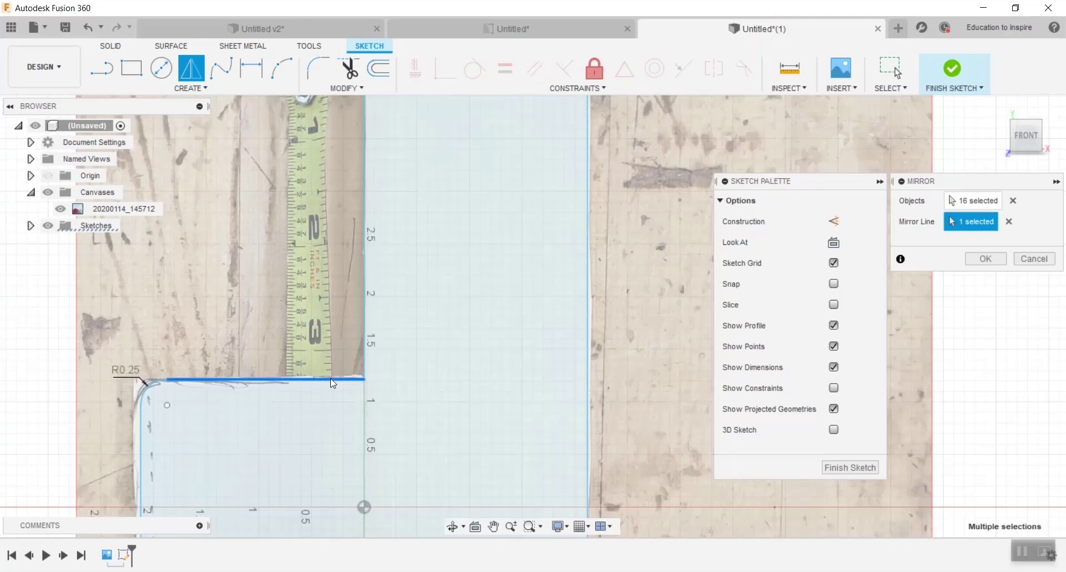
scroll(651, 364, down, 3)
middle_drag(583, 500, 506, 399)
scroll(506, 399, up, 5)
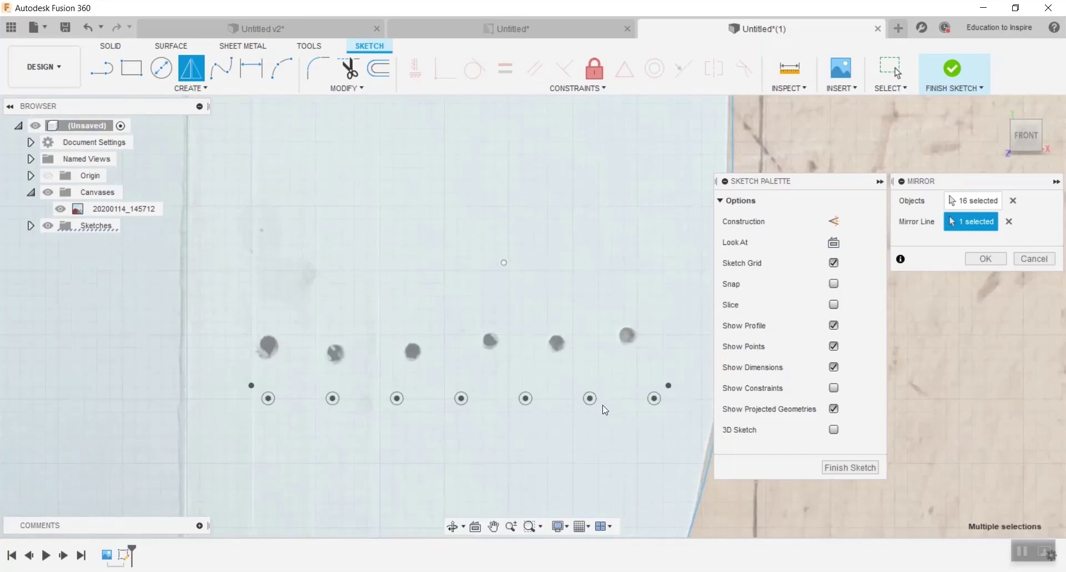
click(986, 258)
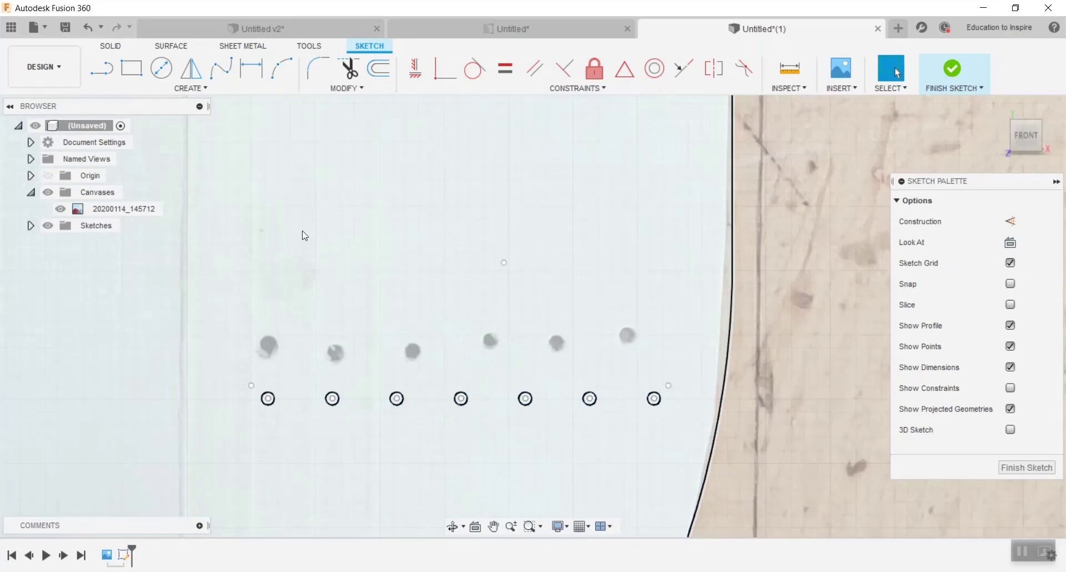
Pattern the circles upward into 2 rows 0.232 in apart, then delete the bottom row.
key(ctrl+a)
click(191, 90)
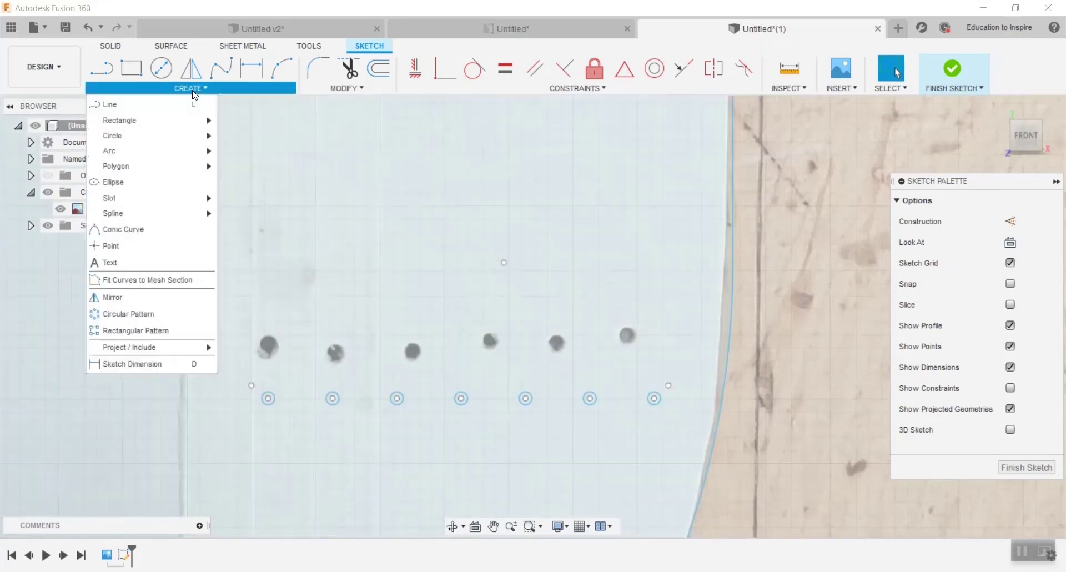
click(125, 331)
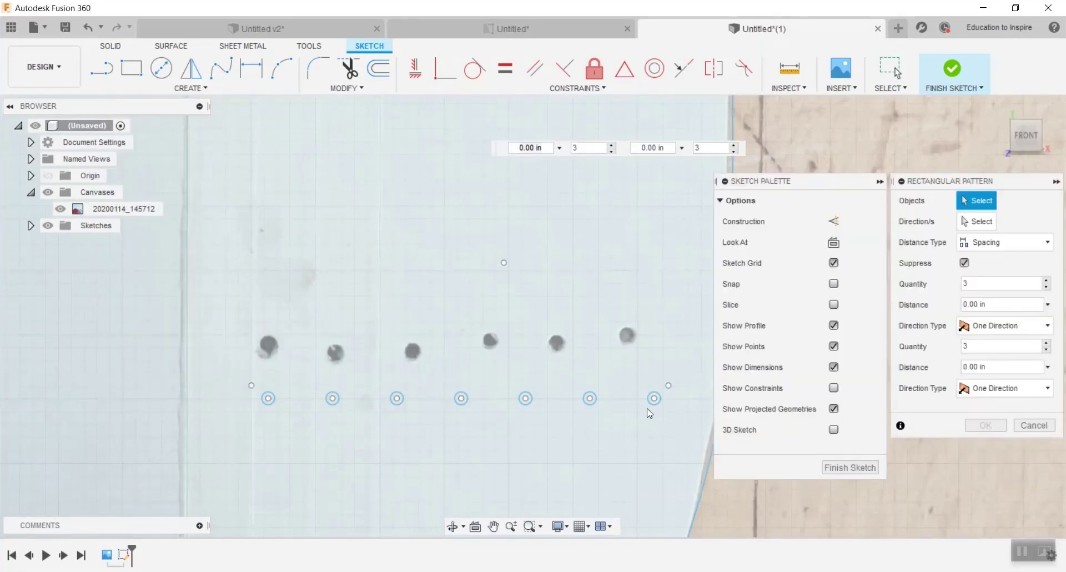
drag(667, 426, 237, 371)
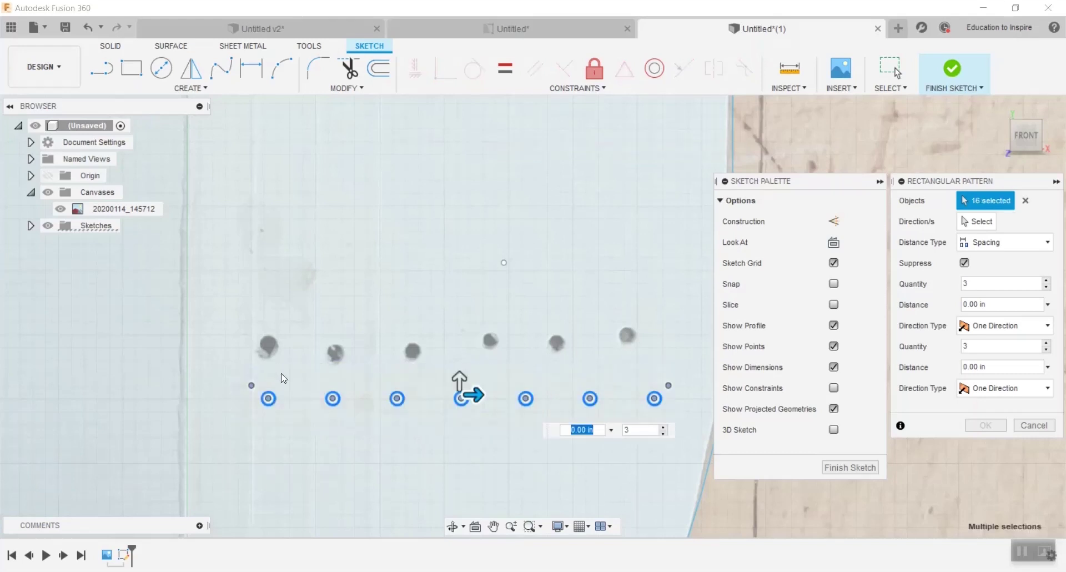
drag(460, 380, 460, 354)
click(664, 411)
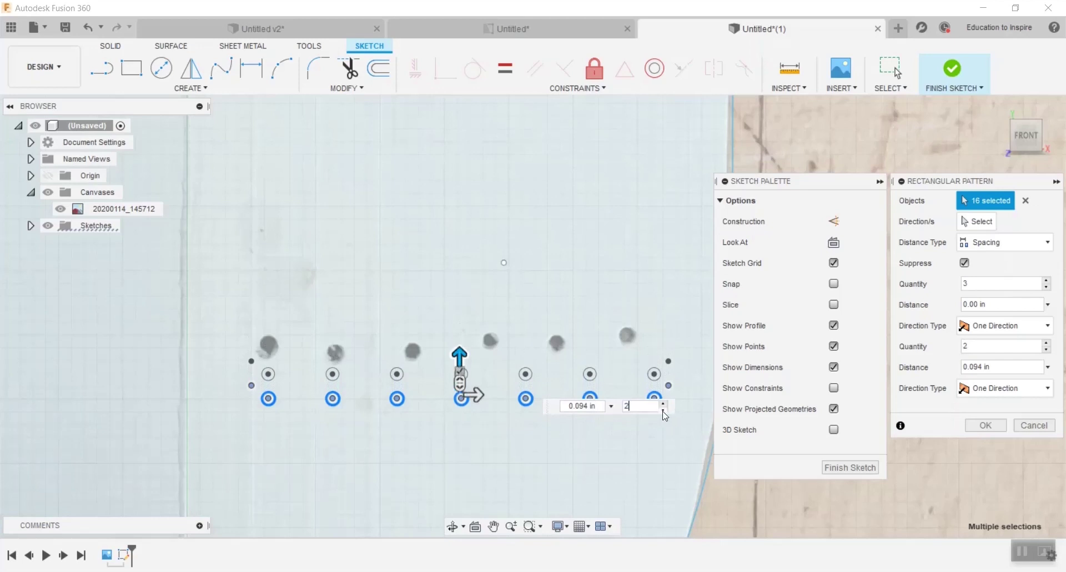
drag(460, 356, 461, 319)
key(Tab)
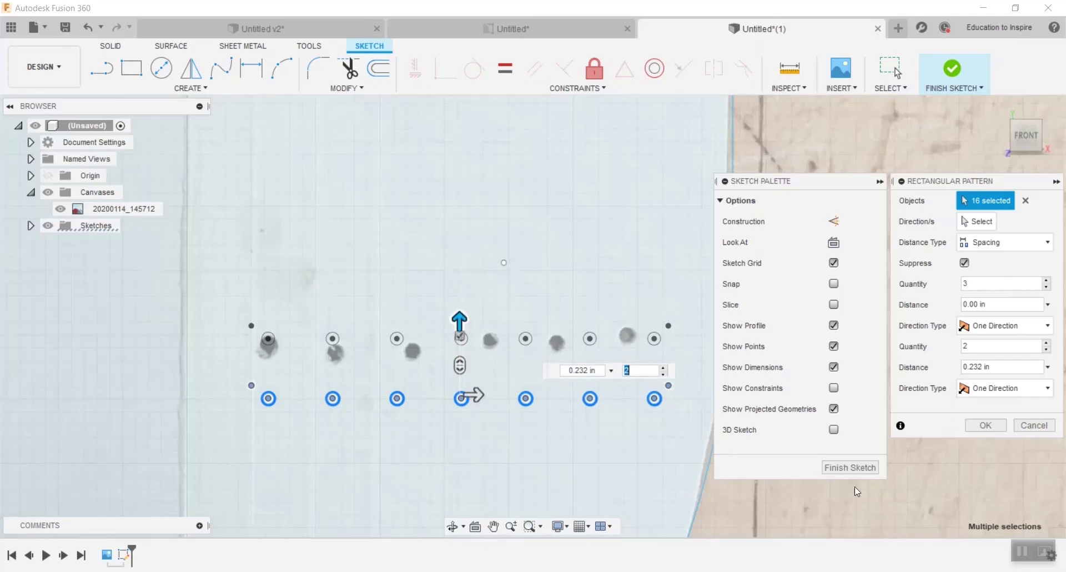
click(982, 425)
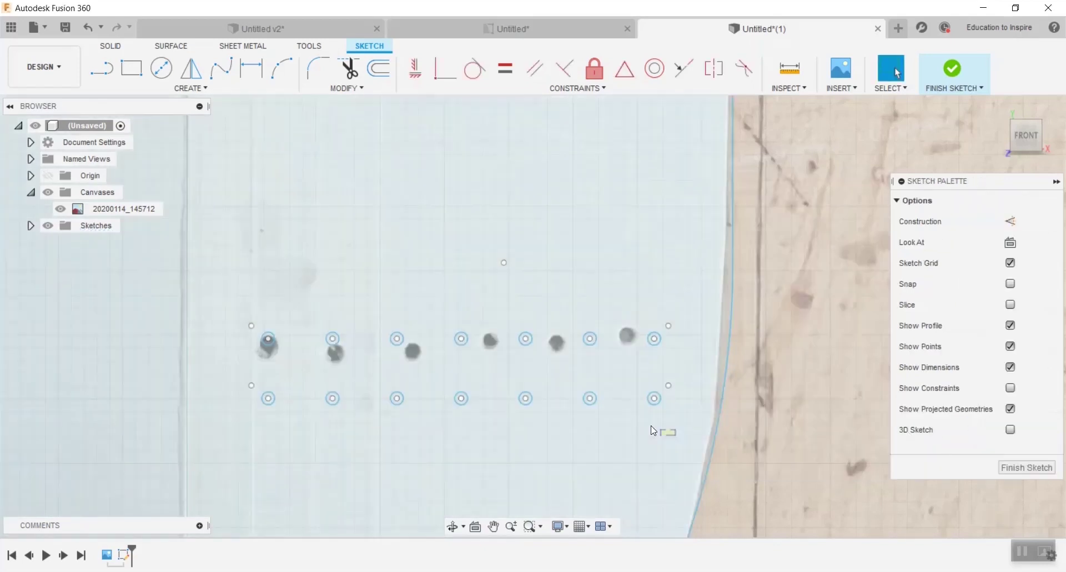
drag(671, 433, 242, 383)
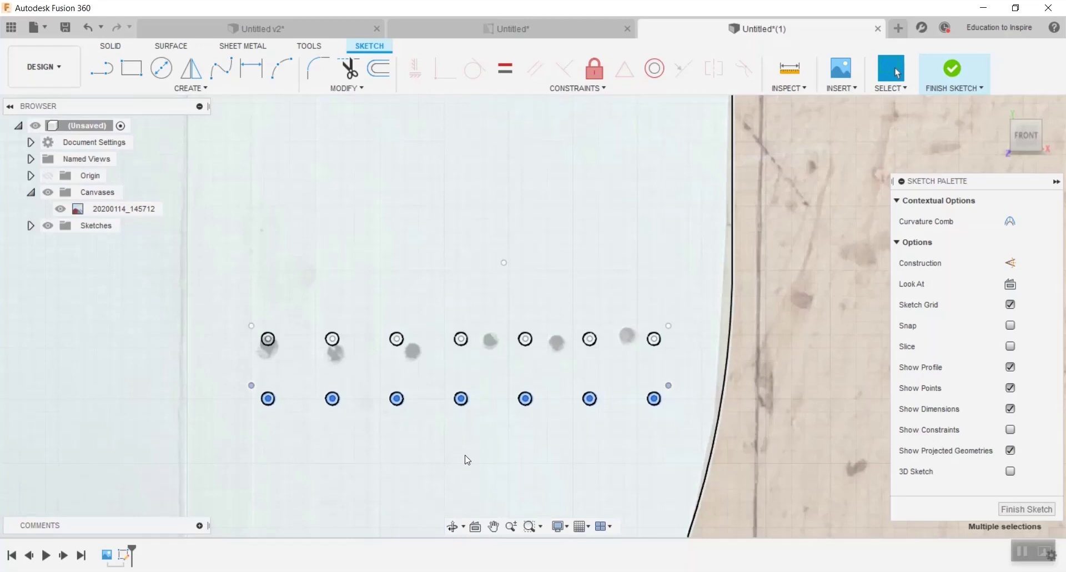
key(Delete)
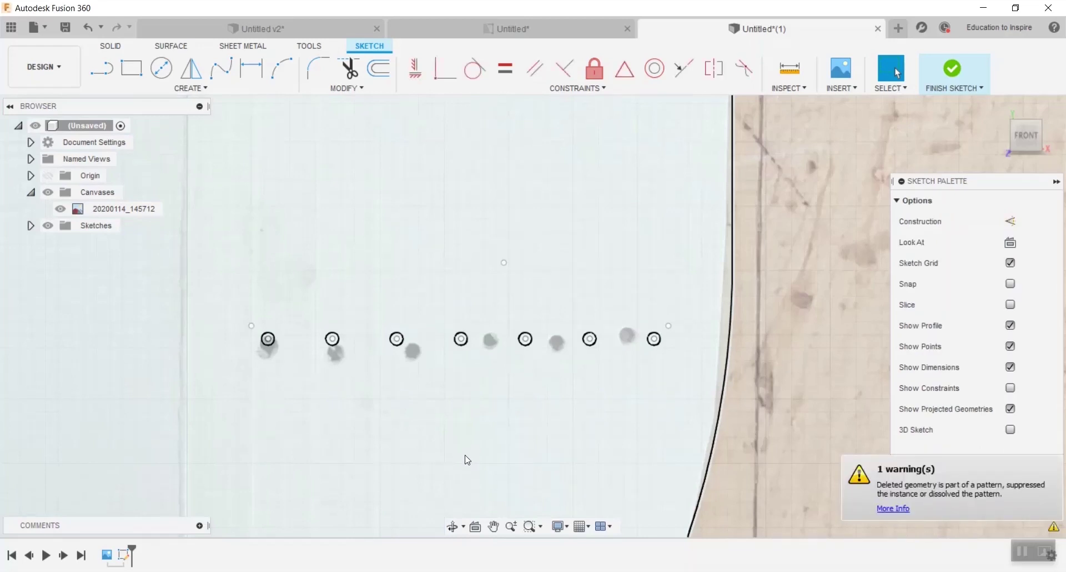
Undo deleting the bottom row of stitch-hole circles.
scroll(467, 453, down, 8)
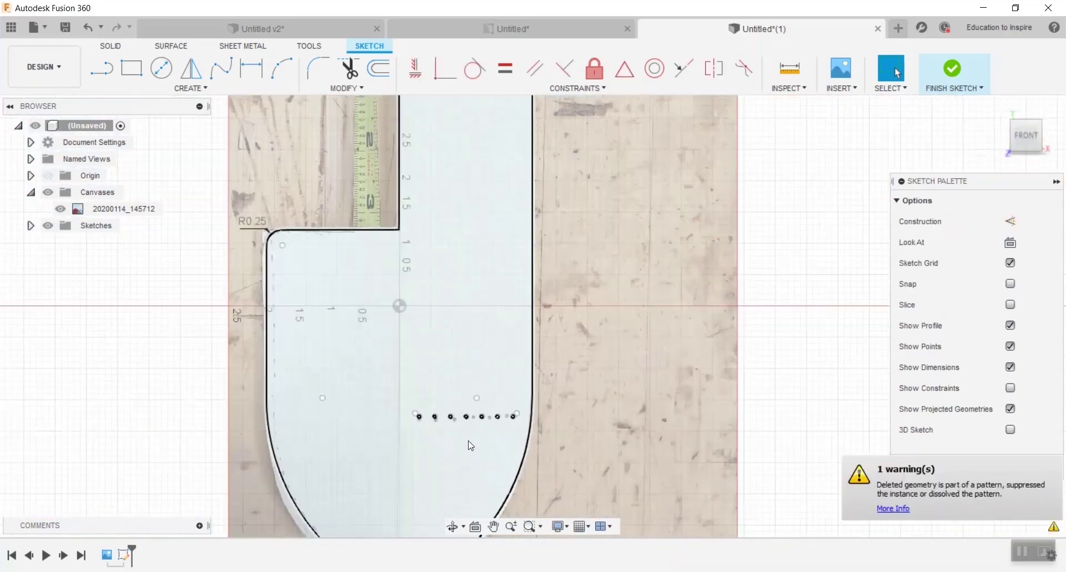
scroll(466, 341, down, 3)
mouse_move(457, 266)
middle_down()
mouse_move(431, 276)
mouse_move(430, 259)
middle_up()
key(ctrl+z)
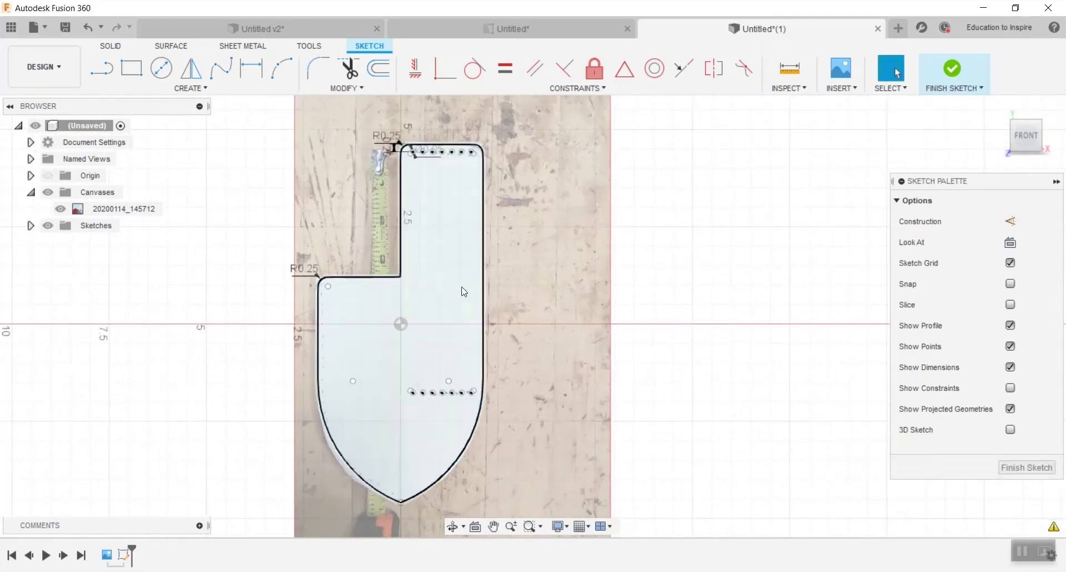
Zoom to the R0.25 rounded corner and switch to the Center Diameter Circle tool.
scroll(491, 295, up, 1)
scroll(489, 295, up, 4)
mouse_move(459, 321)
middle_down()
mouse_move(431, 364)
mouse_move(434, 295)
mouse_move(433, 309)
mouse_move(511, 336)
mouse_move(643, 246)
mouse_move(566, 291)
middle_up()
mouse_move(367, 411)
middle_down()
mouse_move(374, 353)
mouse_move(350, 303)
mouse_move(323, 290)
mouse_move(320, 399)
mouse_move(314, 312)
middle_up()
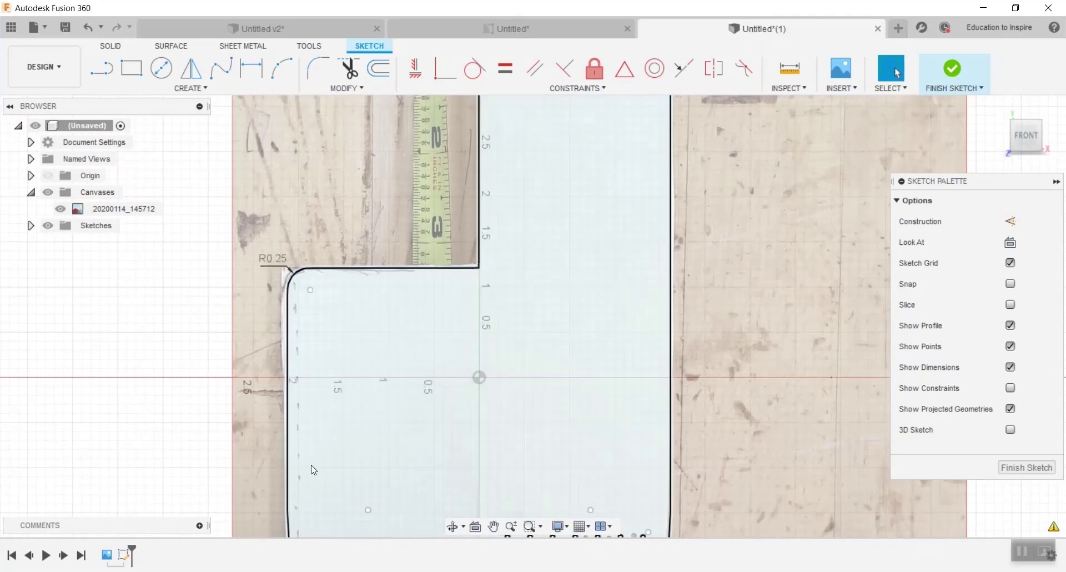
scroll(313, 312, up, 3)
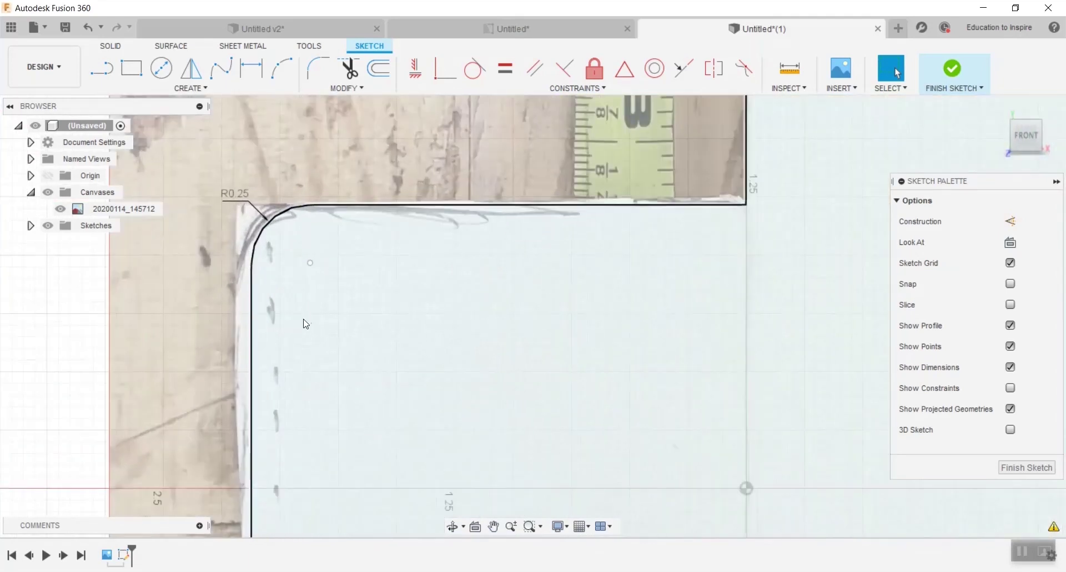
click(263, 254)
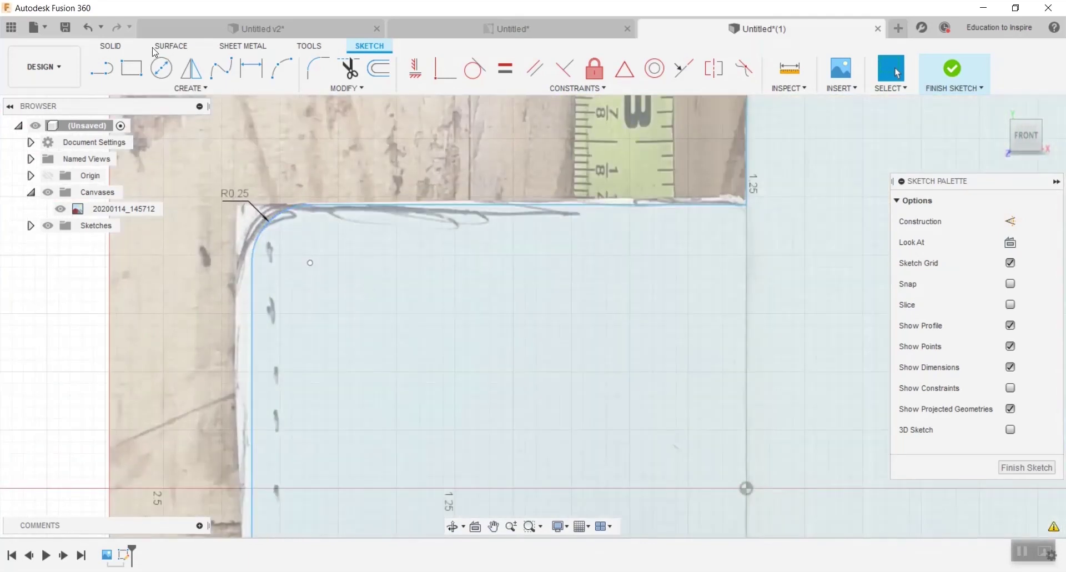
click(160, 63)
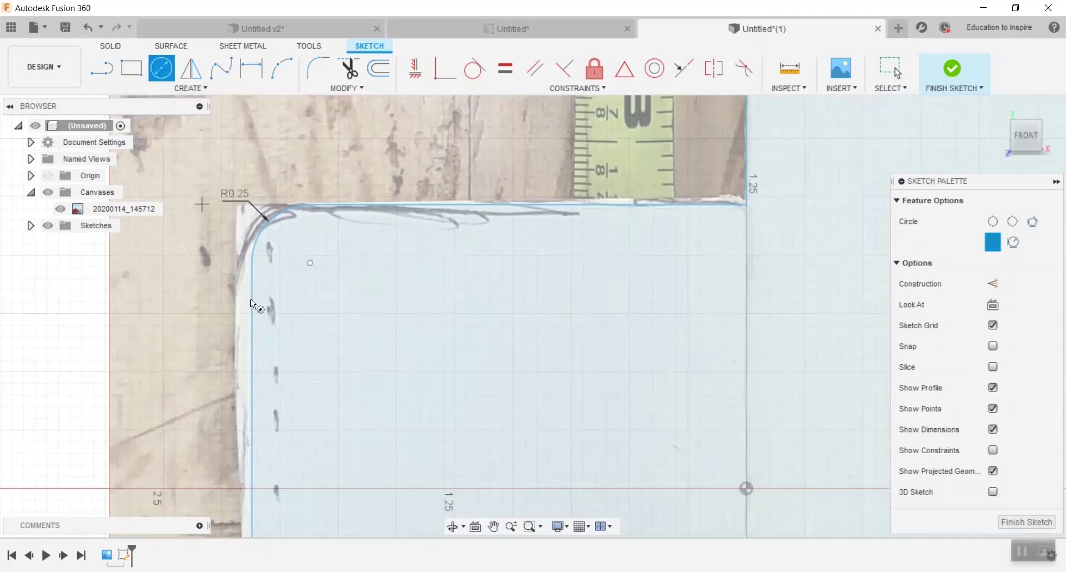
Draw a small circle near the corner and dimension its diameter to 0.05 in.
click(282, 288)
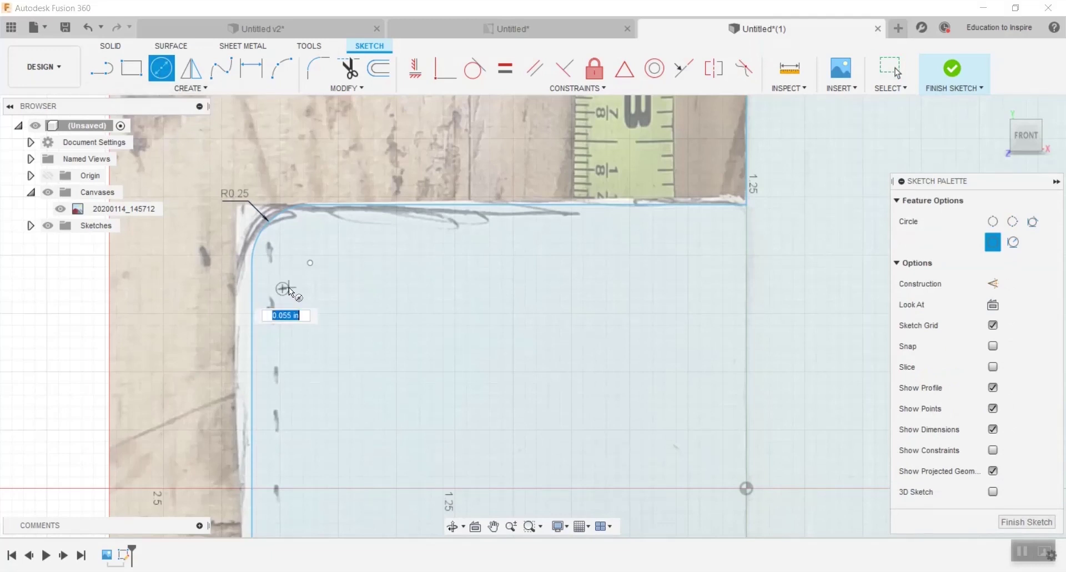
click(291, 285)
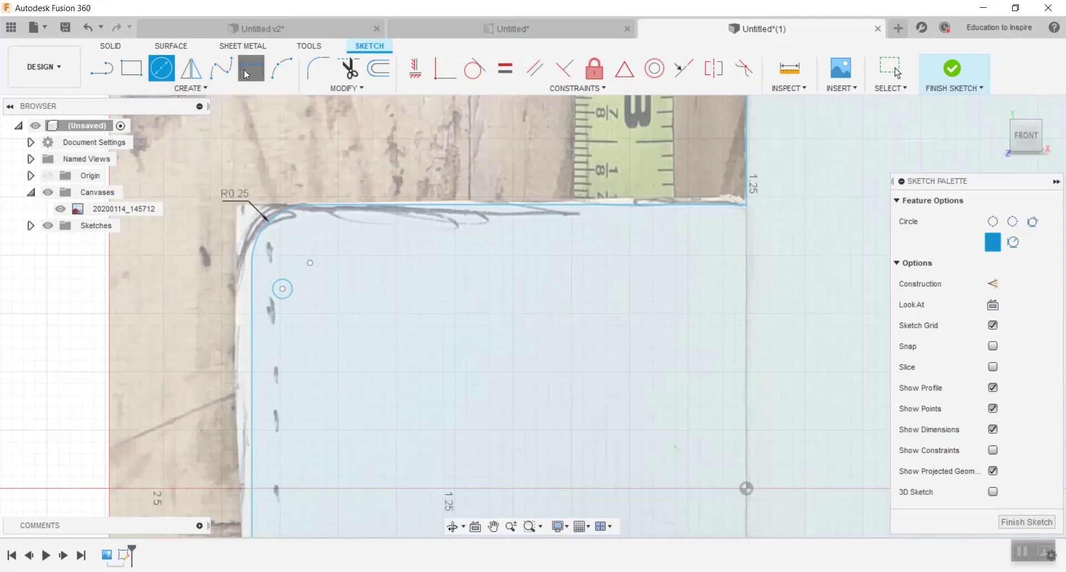
click(246, 73)
click(290, 296)
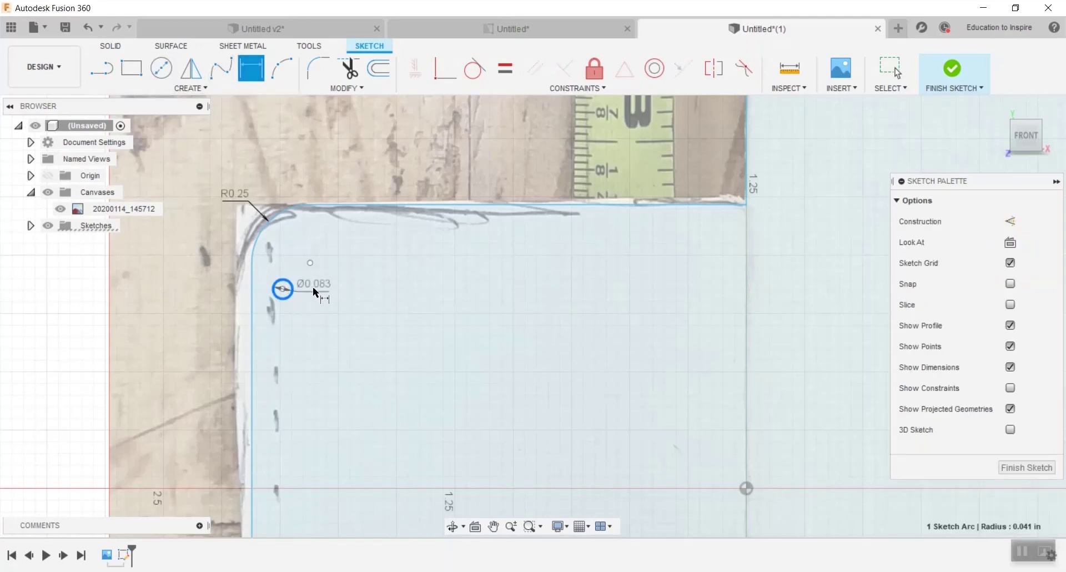
click(322, 283)
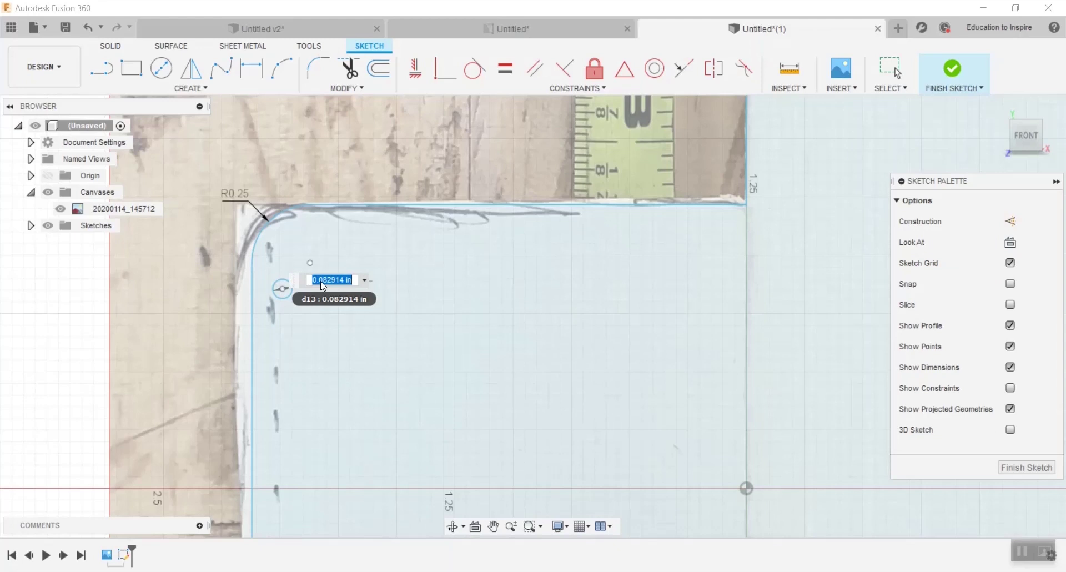
key(BackSpace)
text(.05)
key(Return)
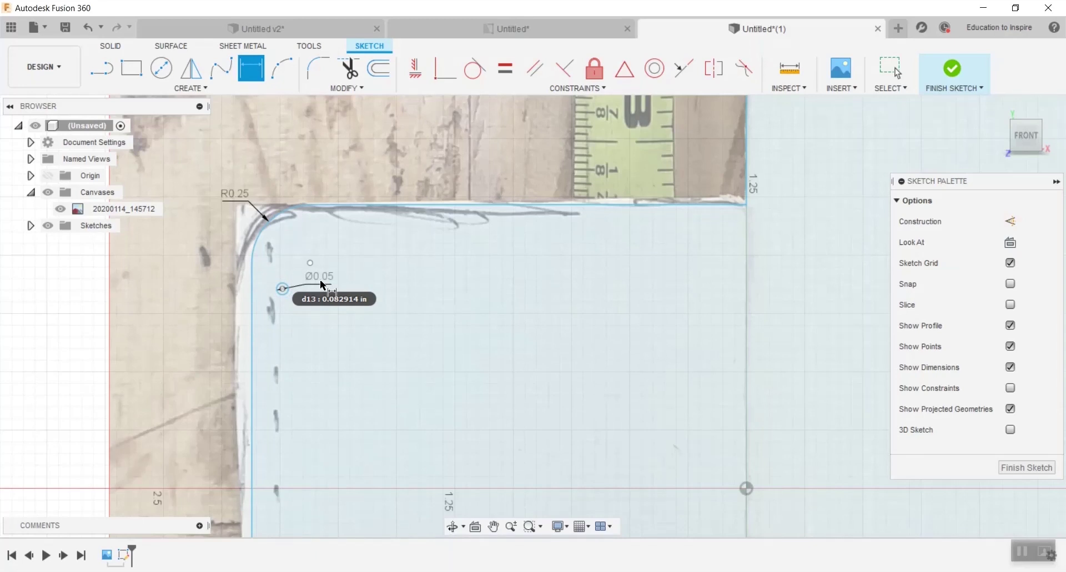
Dimension the circle centre 0.2 in from the side edge.
click(283, 294)
click(252, 295)
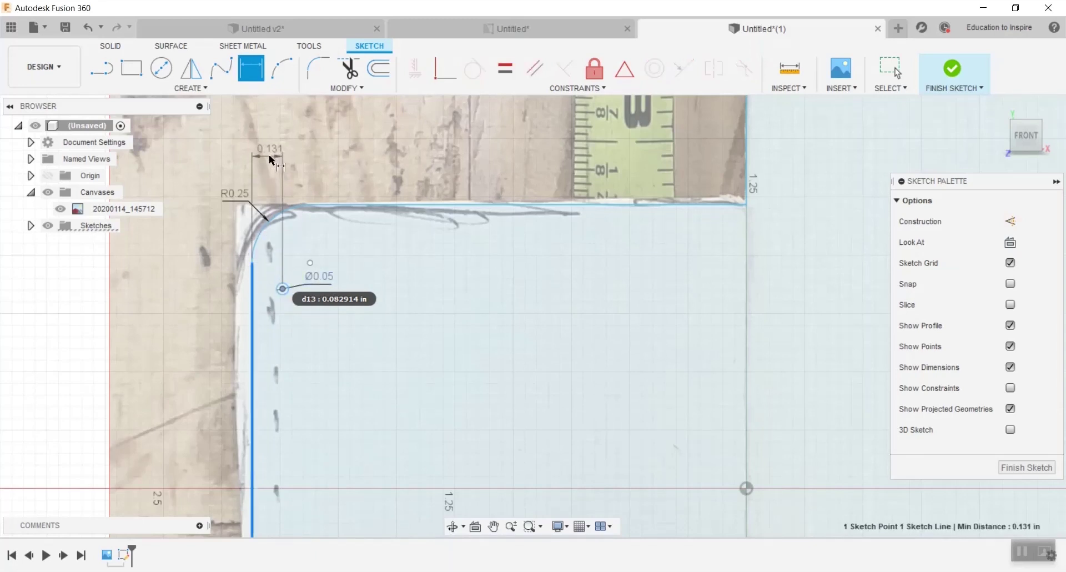
click(269, 157)
key(BackSpace)
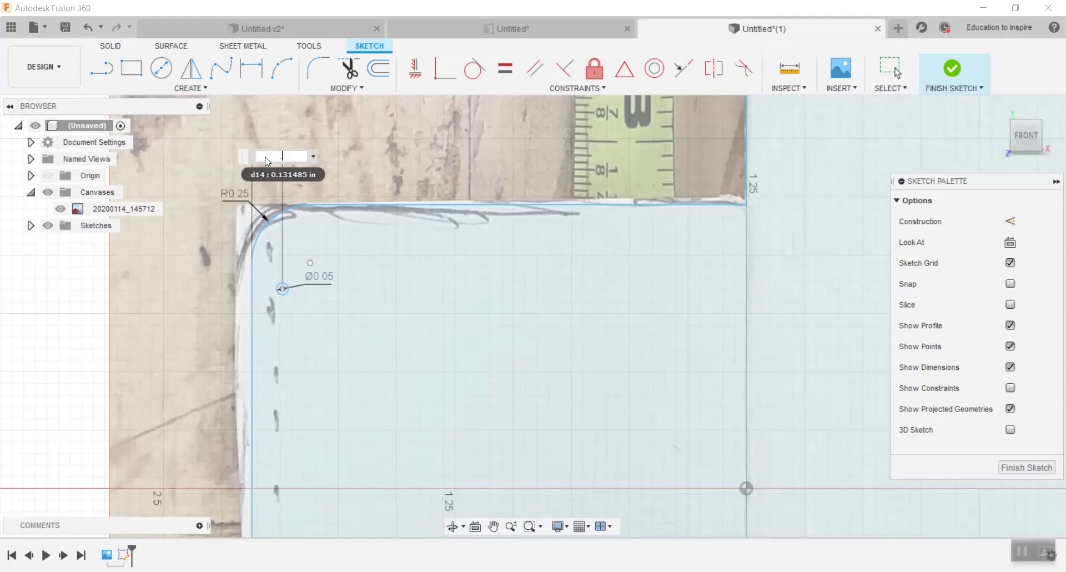
text(.2)
key(Return)
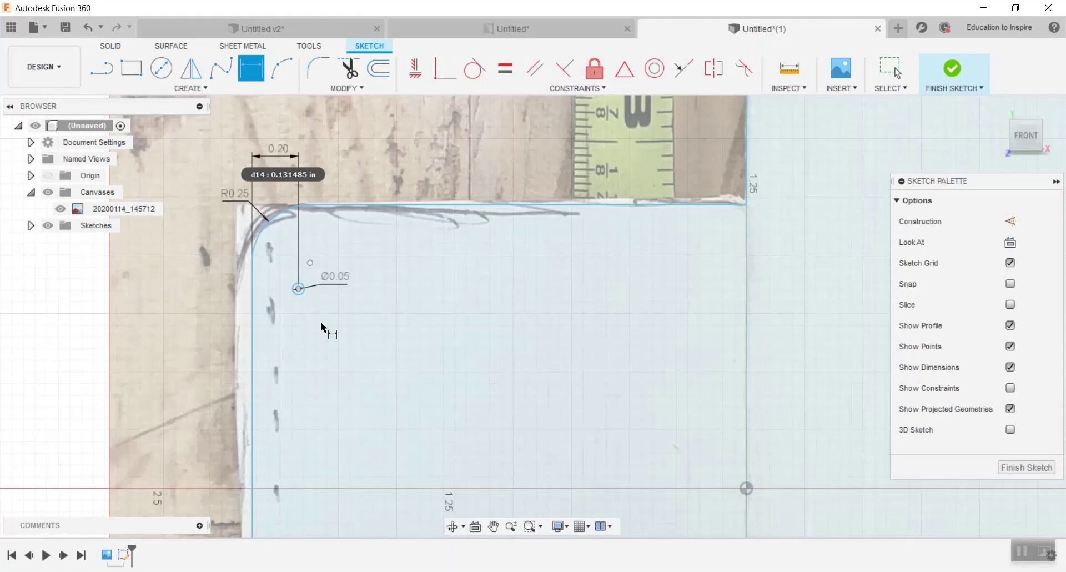
Dimension the circle centre 0.2 in from the top edge.
click(305, 286)
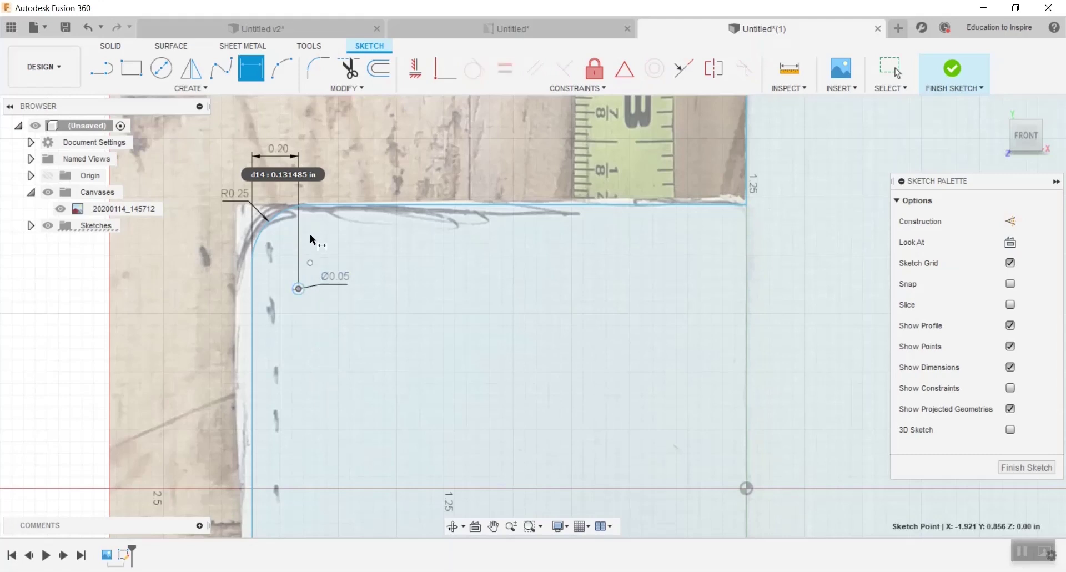
click(317, 203)
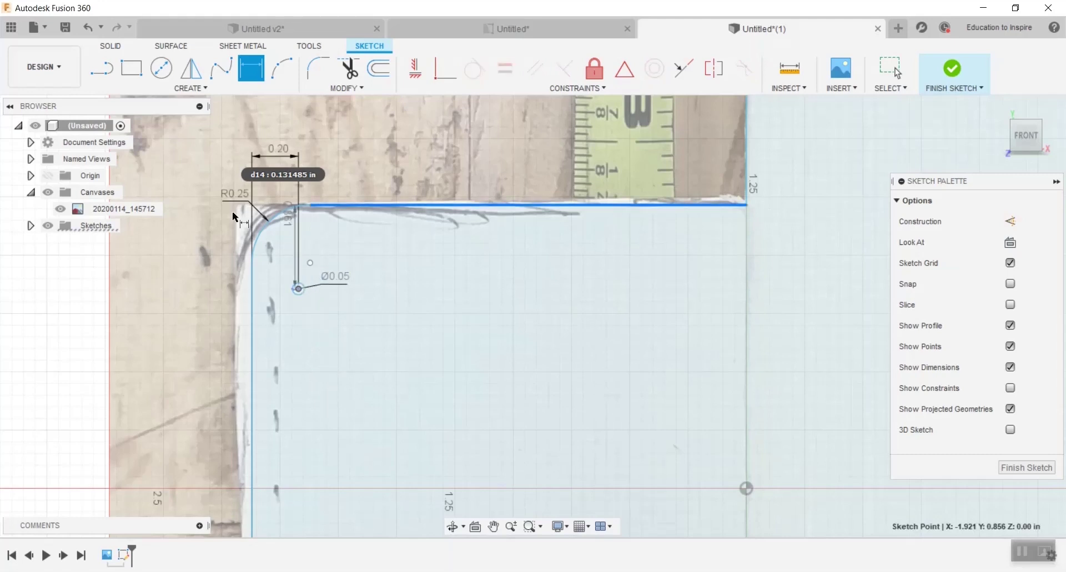
click(198, 233)
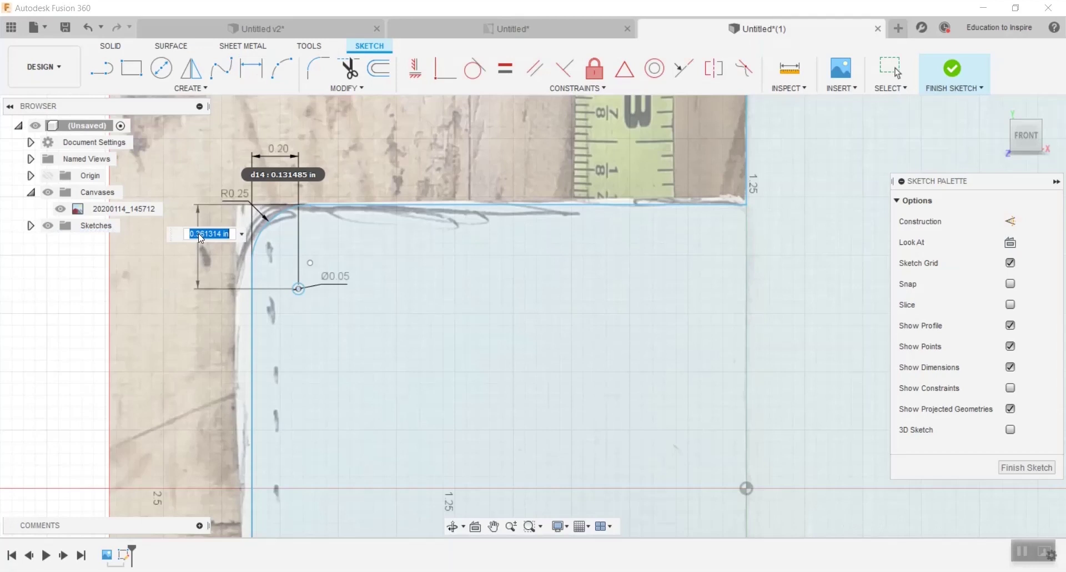
text(.2)
key(Return)
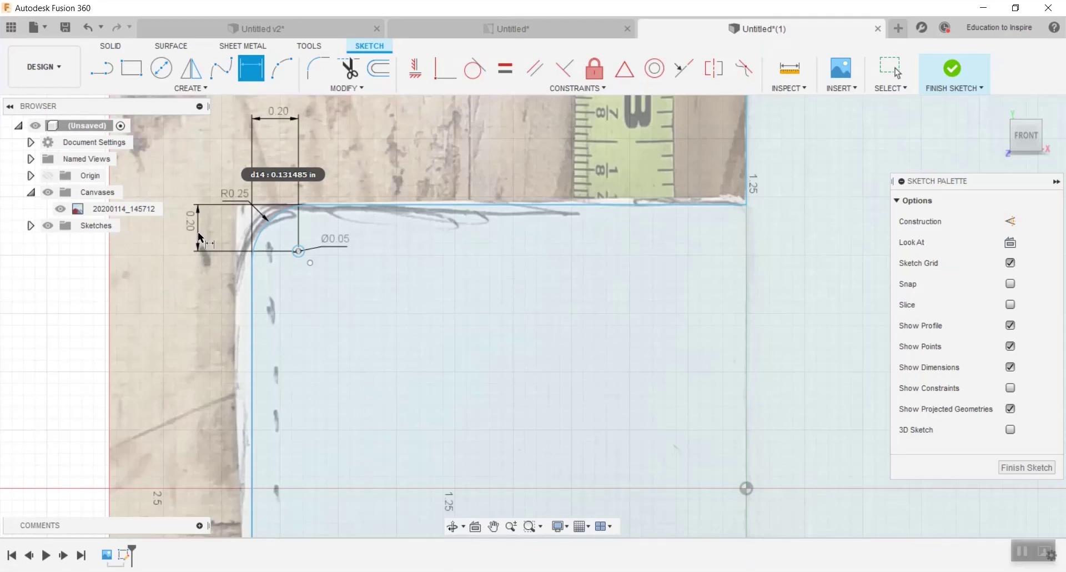
scroll(300, 276, down, 2)
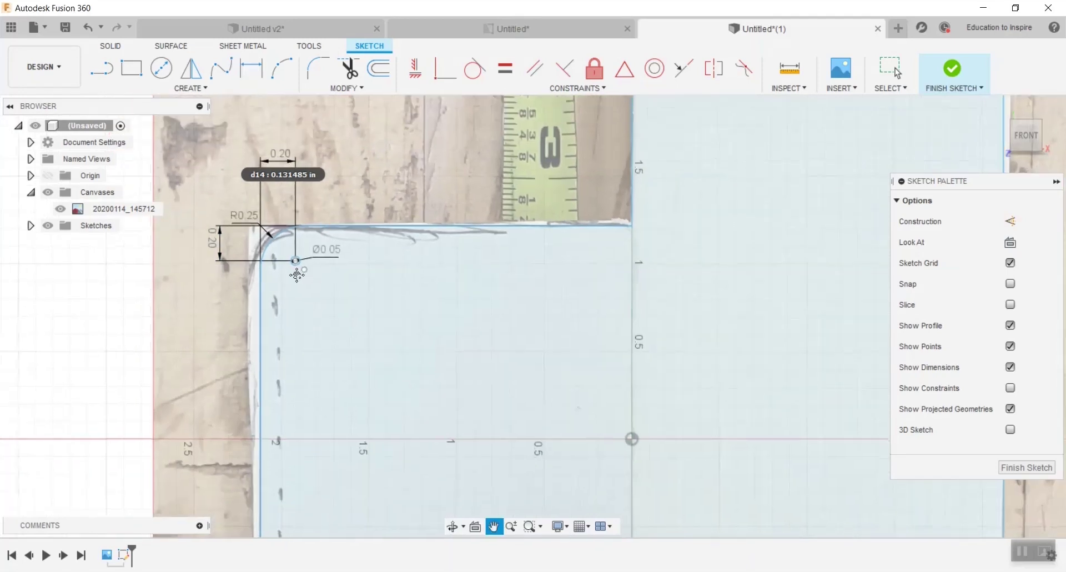
middle_drag(297, 275, 258, 219)
Start a rectangular pattern of the Ø0.05 hole directed down the left edge.
click(191, 90)
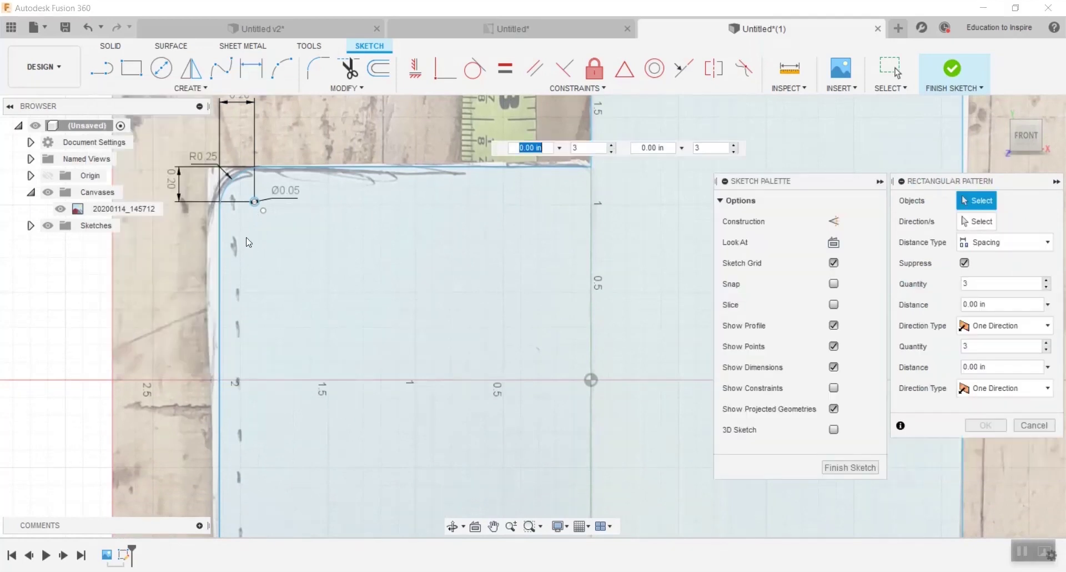
scroll(248, 243, up, 5)
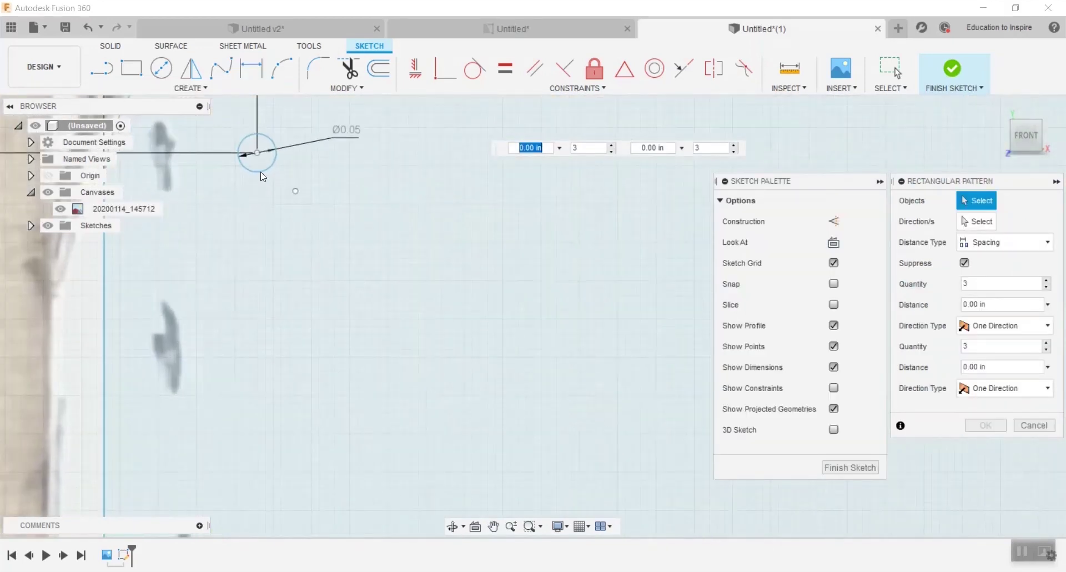
click(262, 171)
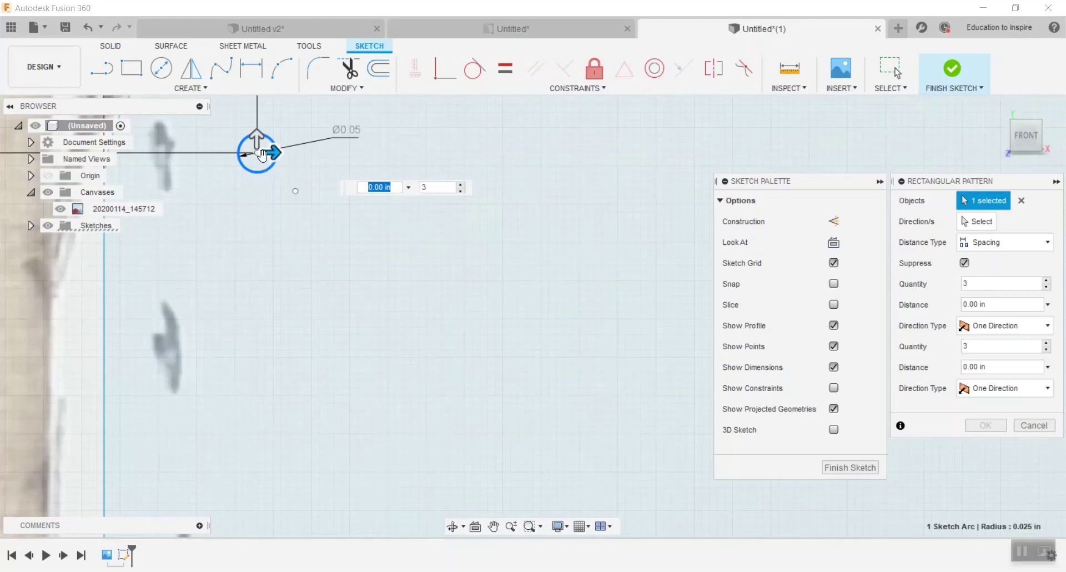
drag(257, 140, 256, 281)
scroll(272, 338, down, 3)
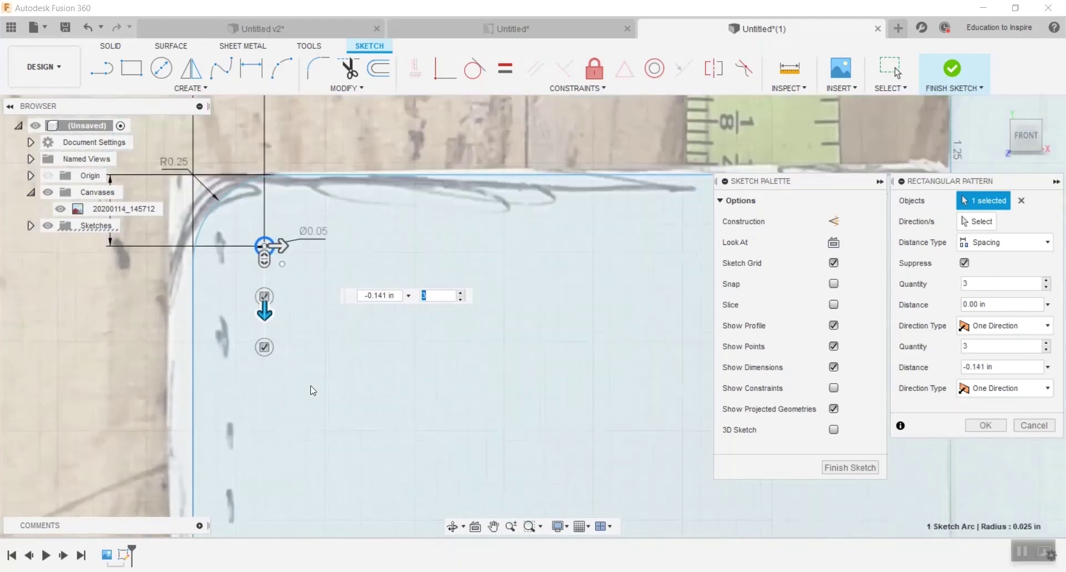
scroll(311, 390, down, 3)
middle_drag(311, 391, 328, 281)
scroll(337, 294, down, 2)
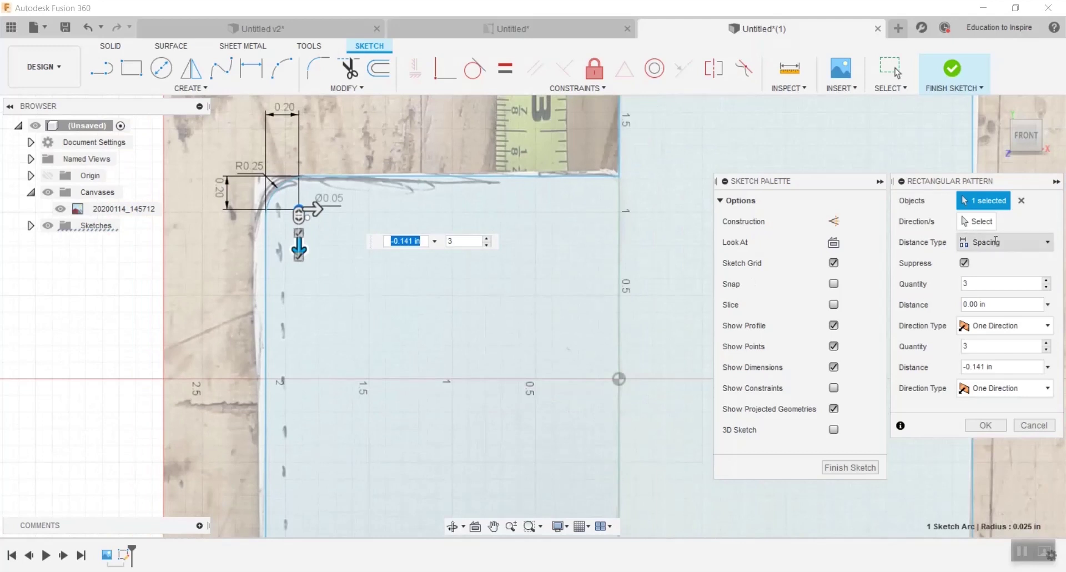
Keep Spacing as the distance type and set the hole count to 15.
click(1031, 243)
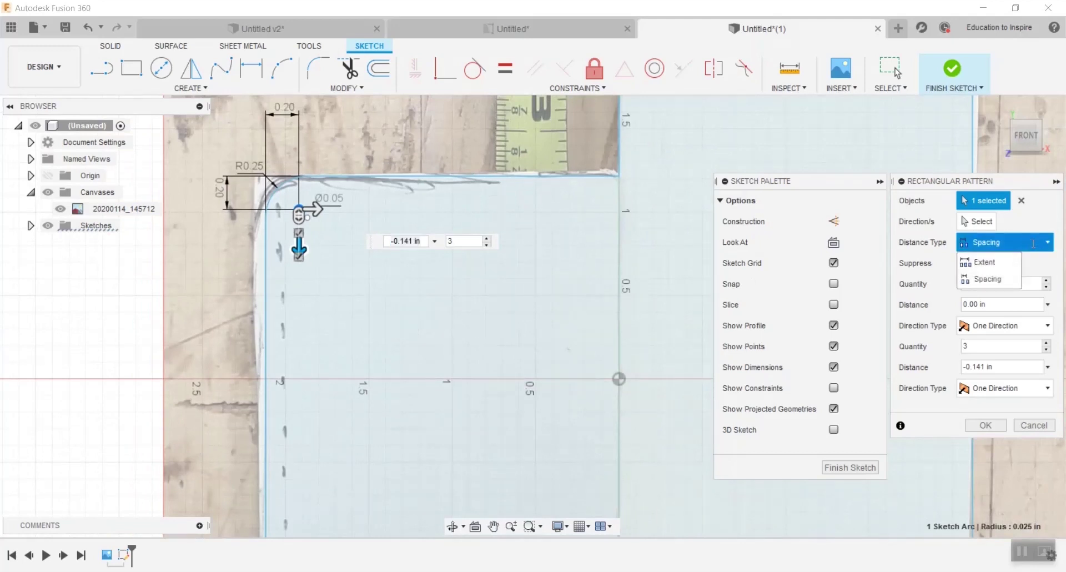
click(999, 280)
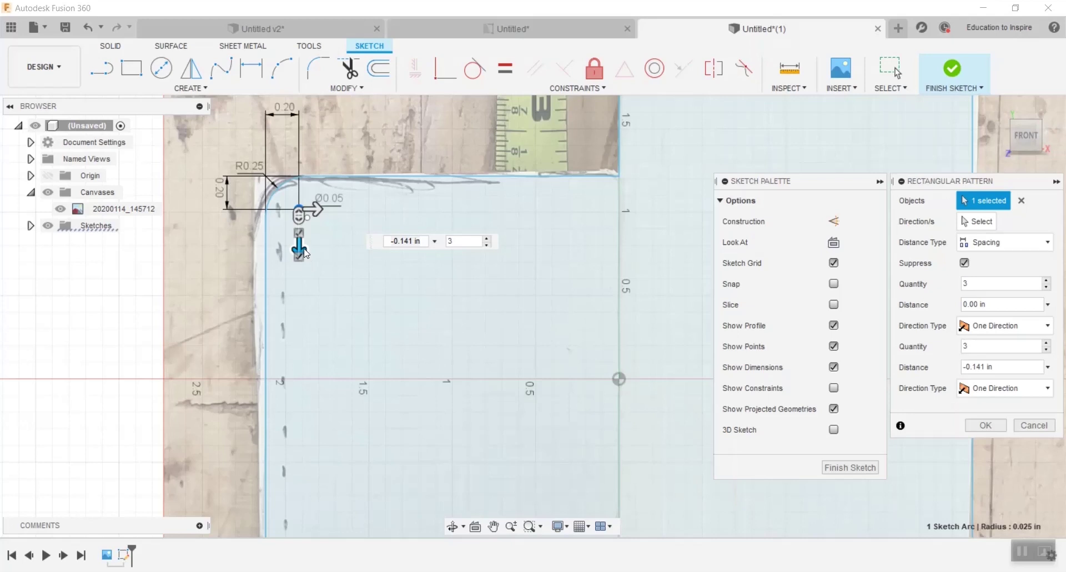
drag(299, 250, 294, 332)
key(Tab)
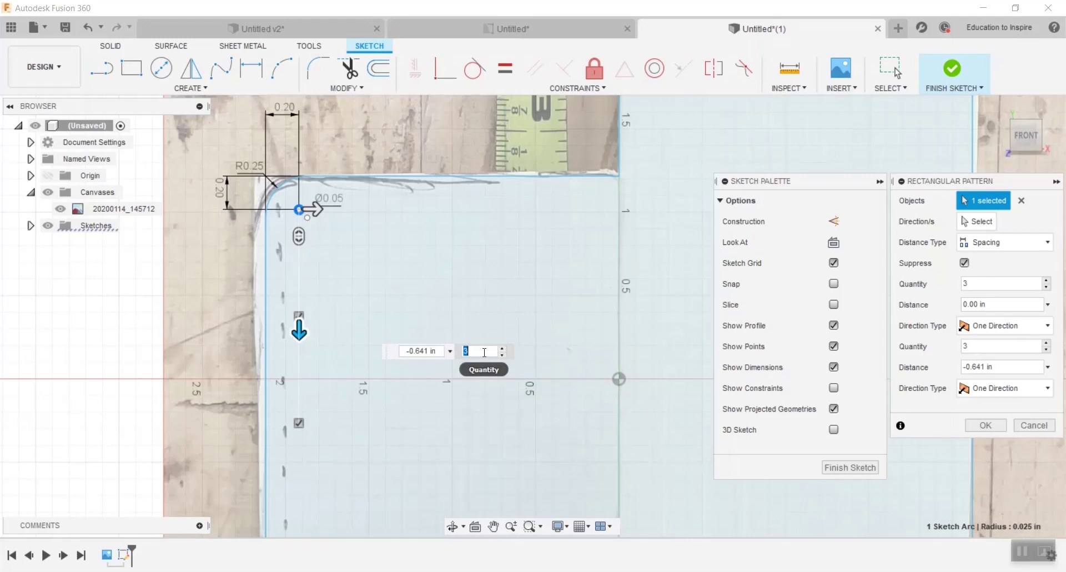
text(15)
key(Return)
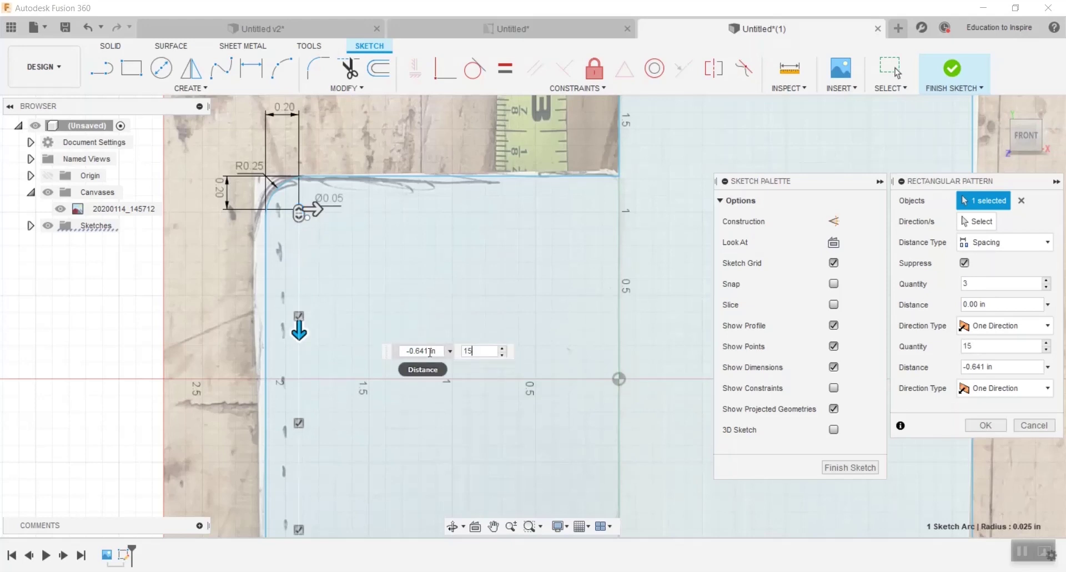
Change the spacing to 0.25 in, reduce the count to 12, and confirm.
drag(428, 351, 415, 352)
key(BackSpace)
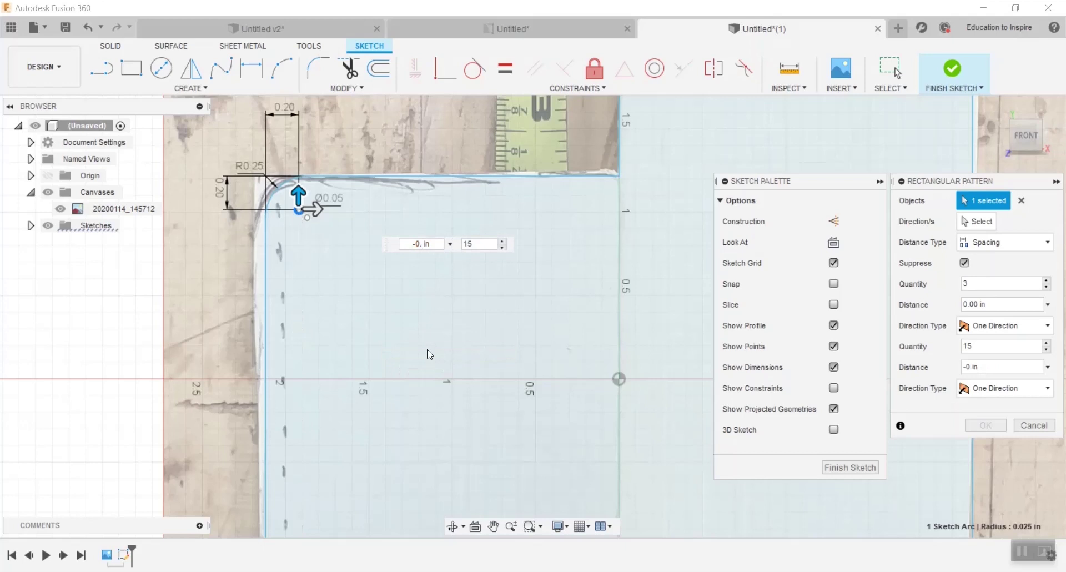
text(25)
scroll(333, 394, down, 2)
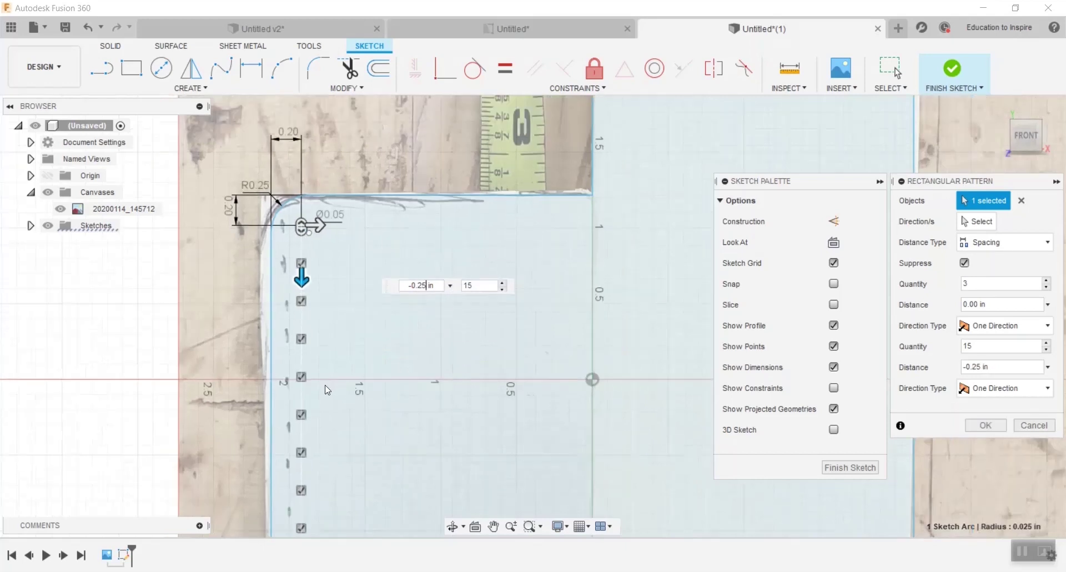
scroll(344, 404, down, 2)
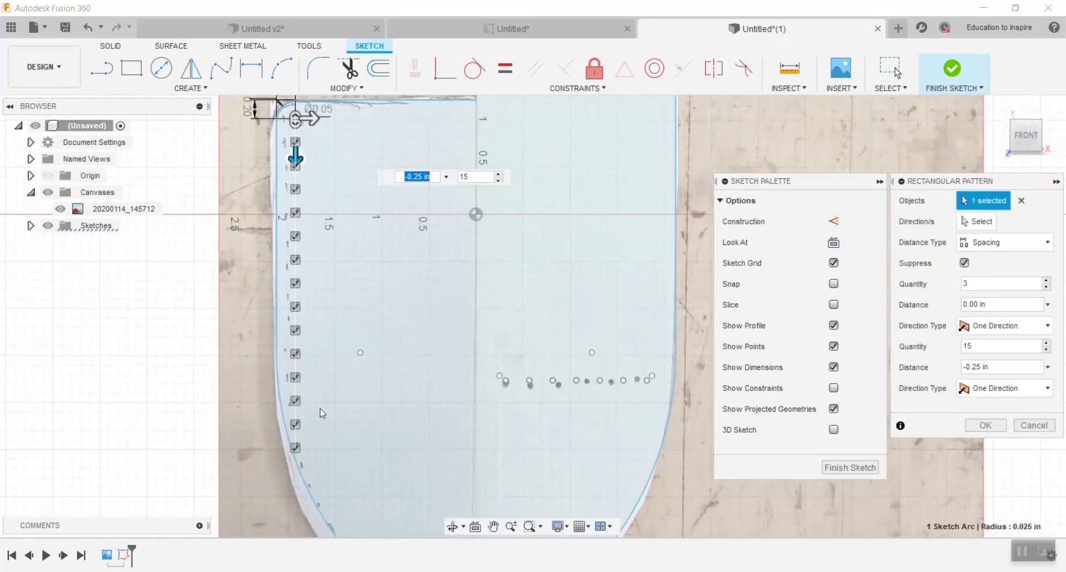
scroll(314, 429, up, 4)
scroll(295, 434, up, 2)
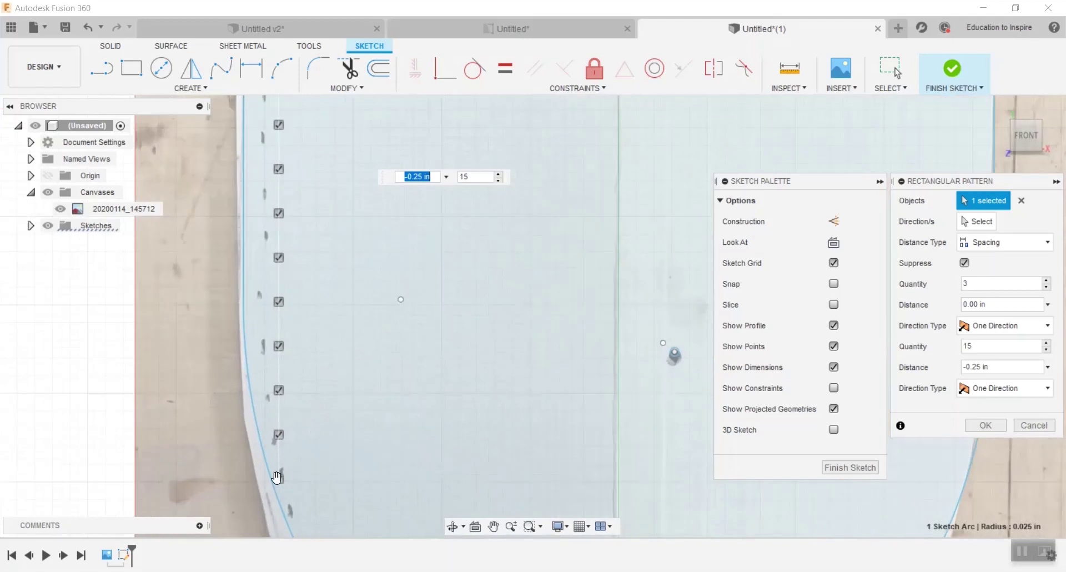
click(498, 180)
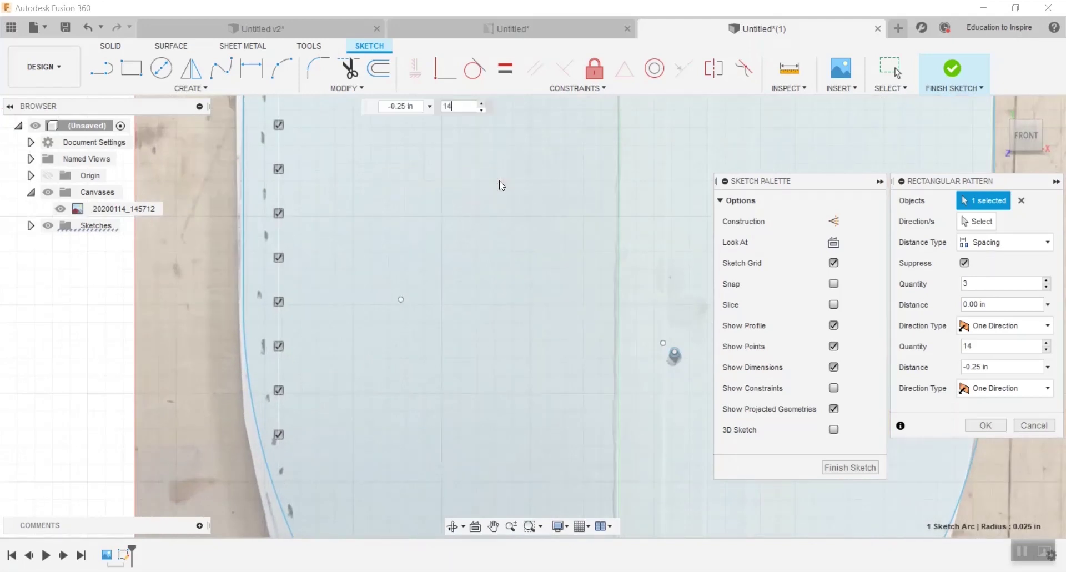
click(482, 110)
click(482, 110)
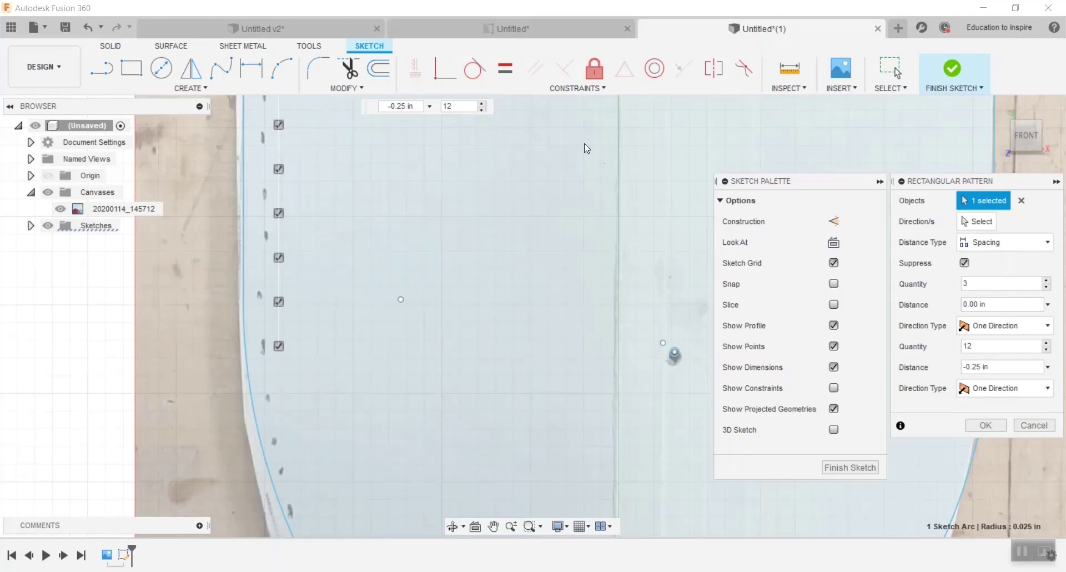
click(983, 425)
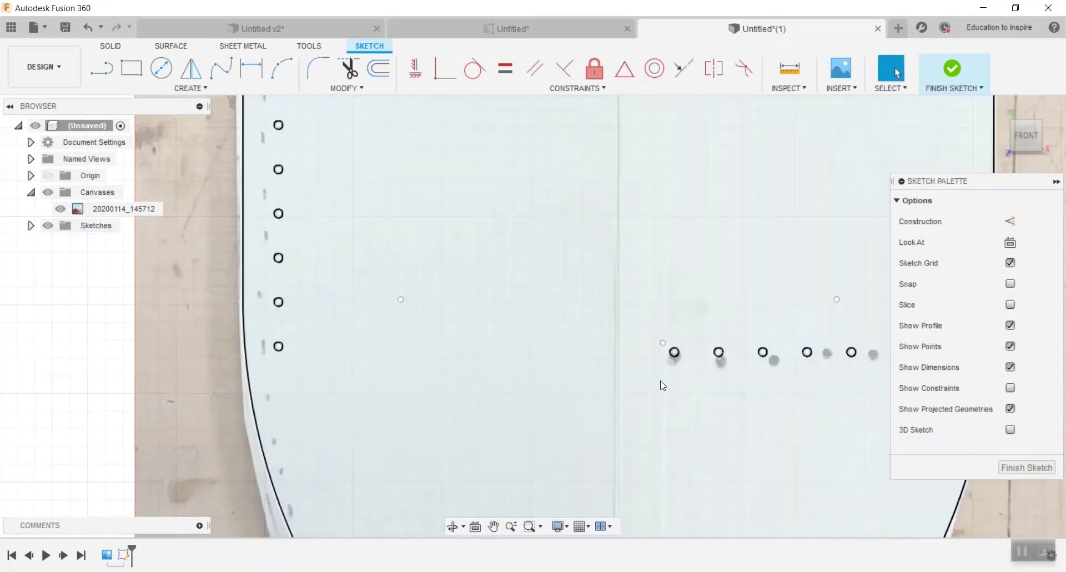
Pan the view to check the 12-hole column against the whole sketch.
scroll(386, 302, down, 5)
middle_drag(381, 258, 414, 361)
scroll(395, 256, up, 4)
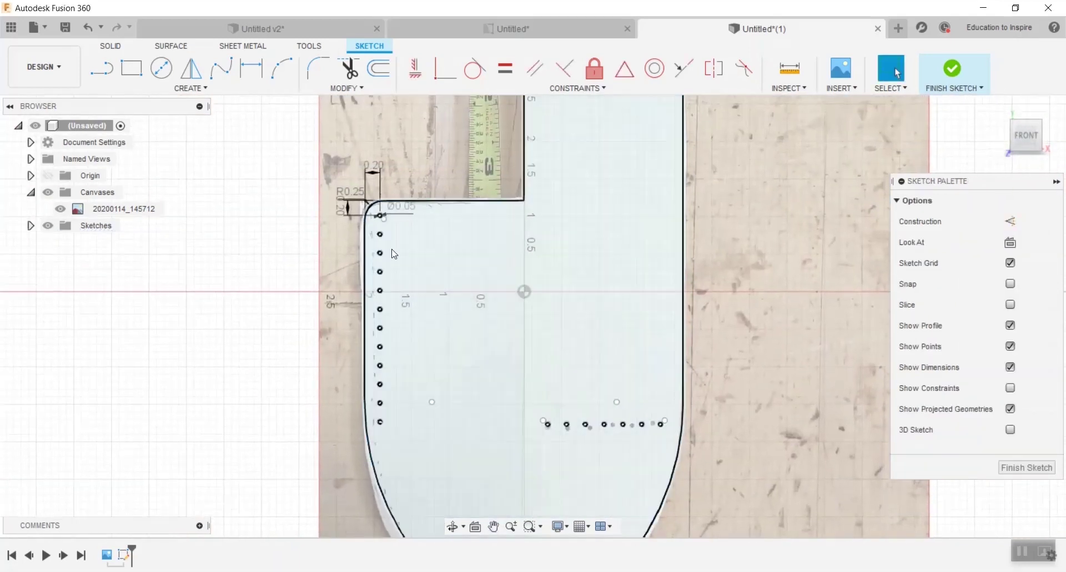
mouse_move(469, 390)
mouse_down()
mouse_move(424, 343)
mouse_move(422, 311)
mouse_up()
key(Escape)
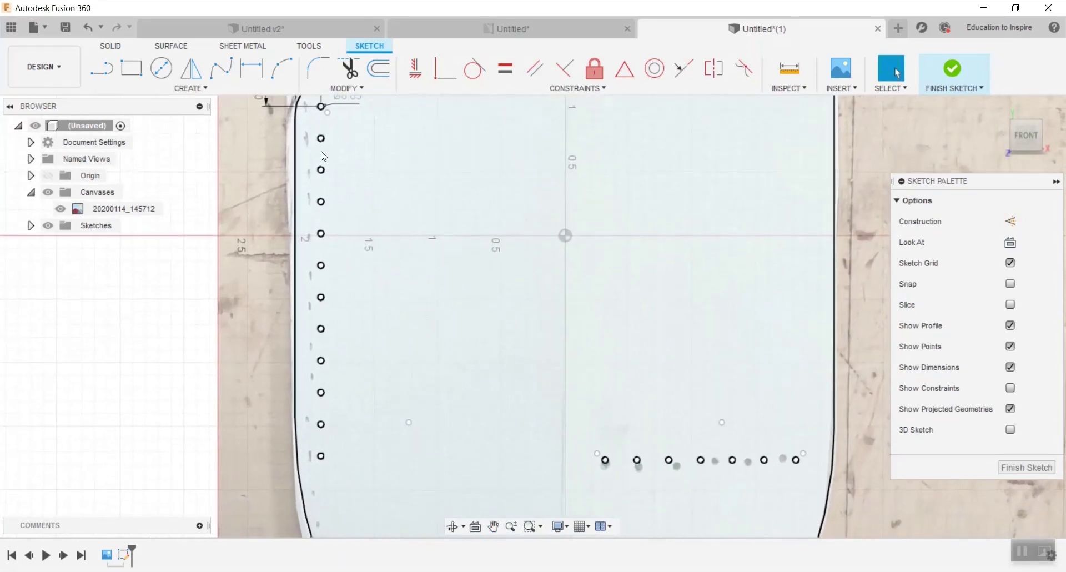
click(295, 171)
Window-select the left hole column and mirror it across the vertical centre line.
click(200, 75)
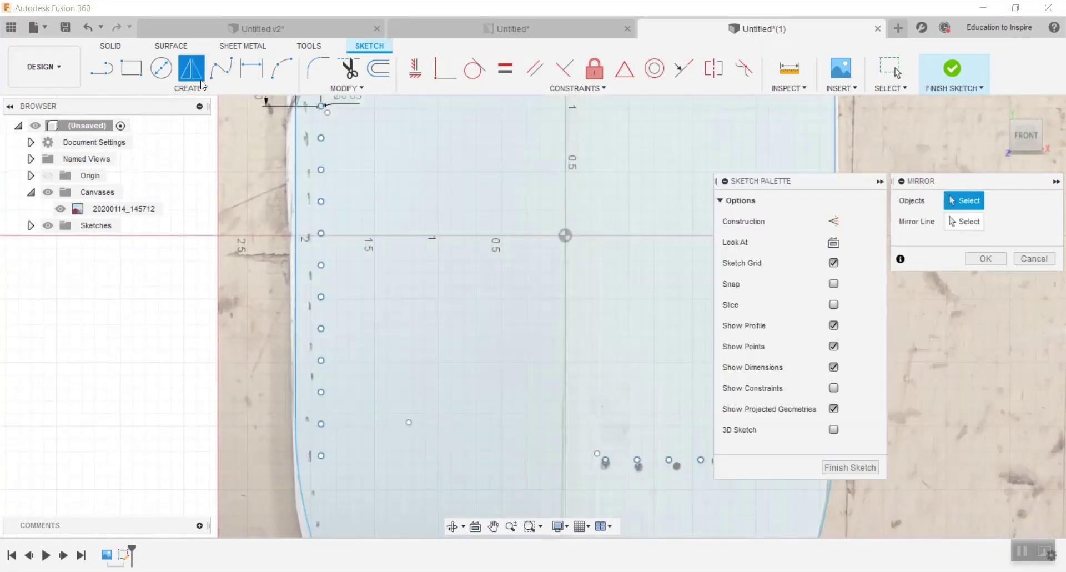
drag(345, 476, 313, 104)
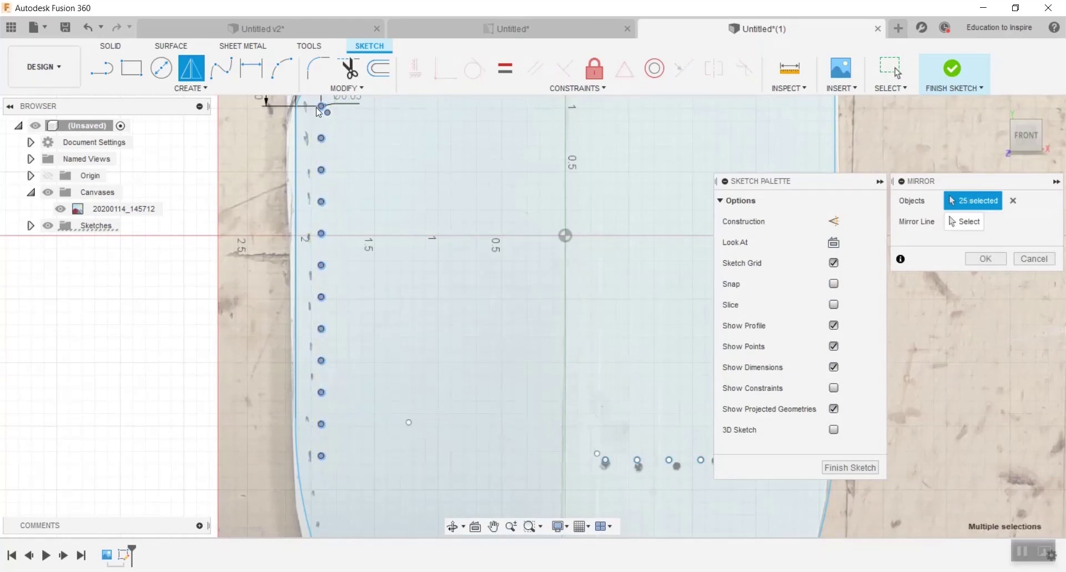
click(971, 221)
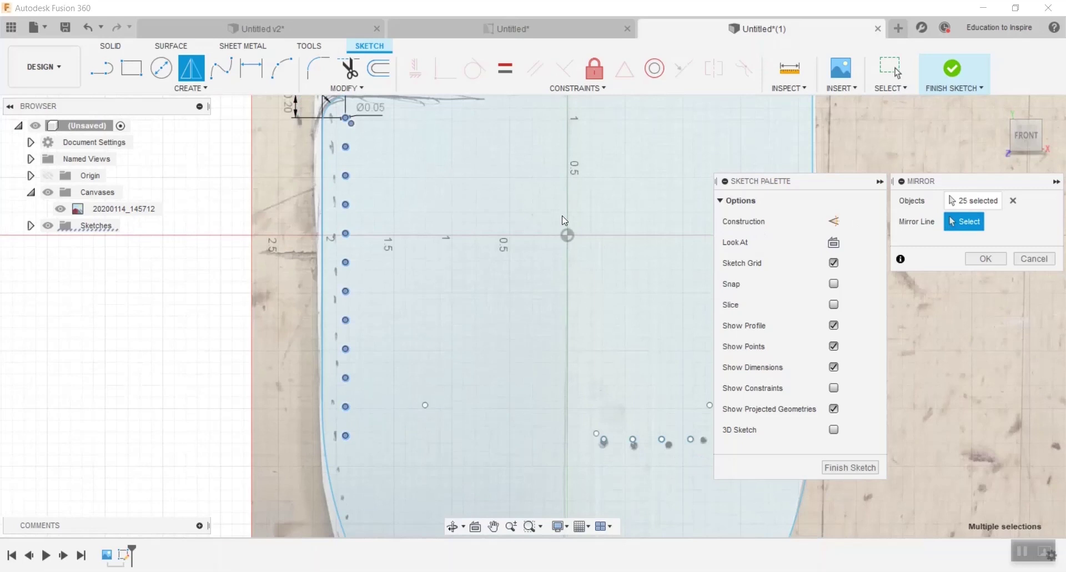
middle_drag(555, 100, 542, 191)
click(542, 191)
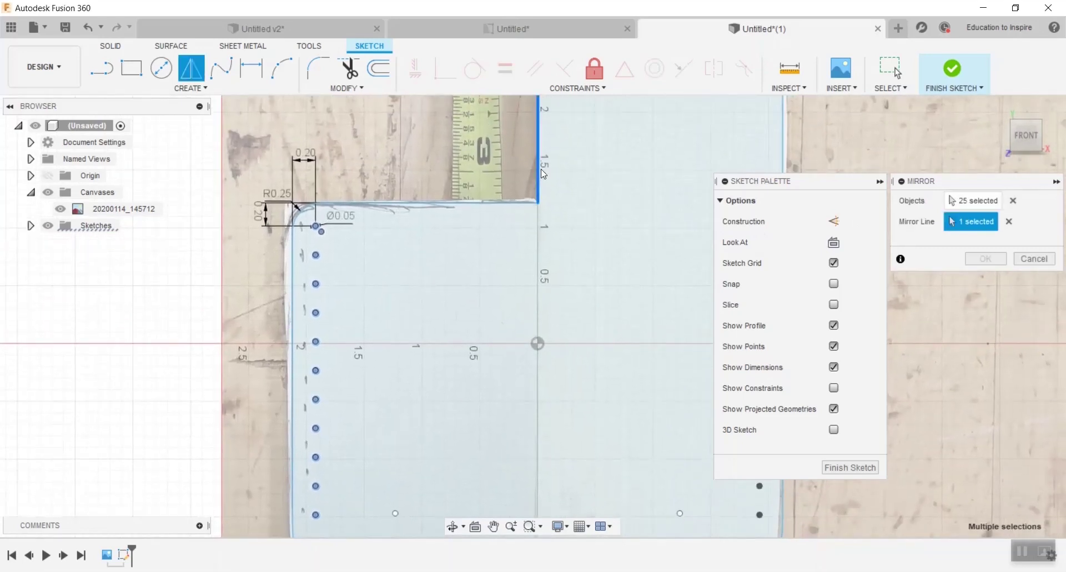
mouse_move(559, 321)
middle_down()
mouse_move(458, 219)
mouse_move(400, 220)
middle_up()
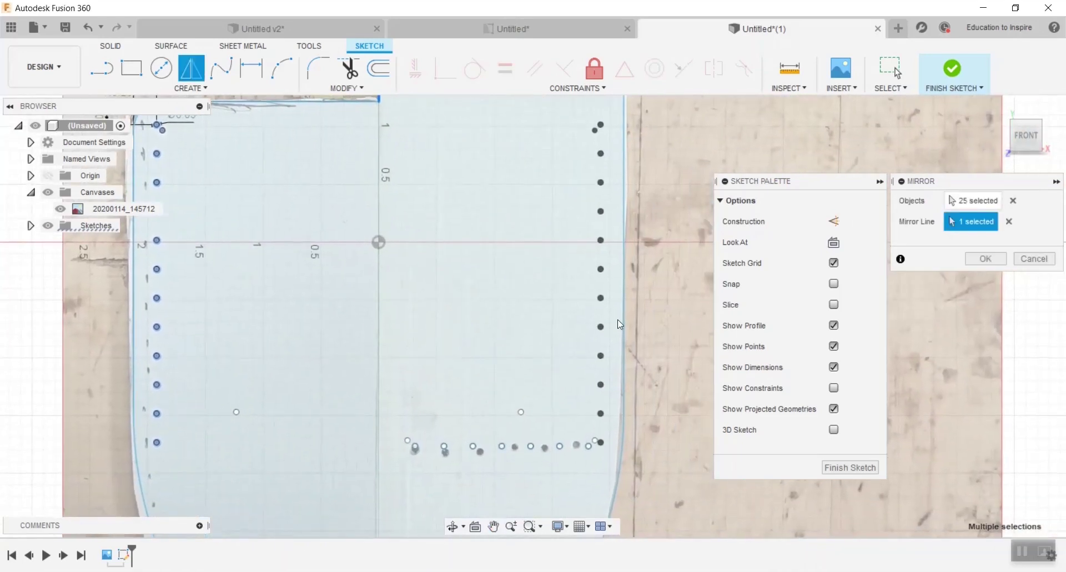
click(986, 265)
scroll(604, 281, up, 5)
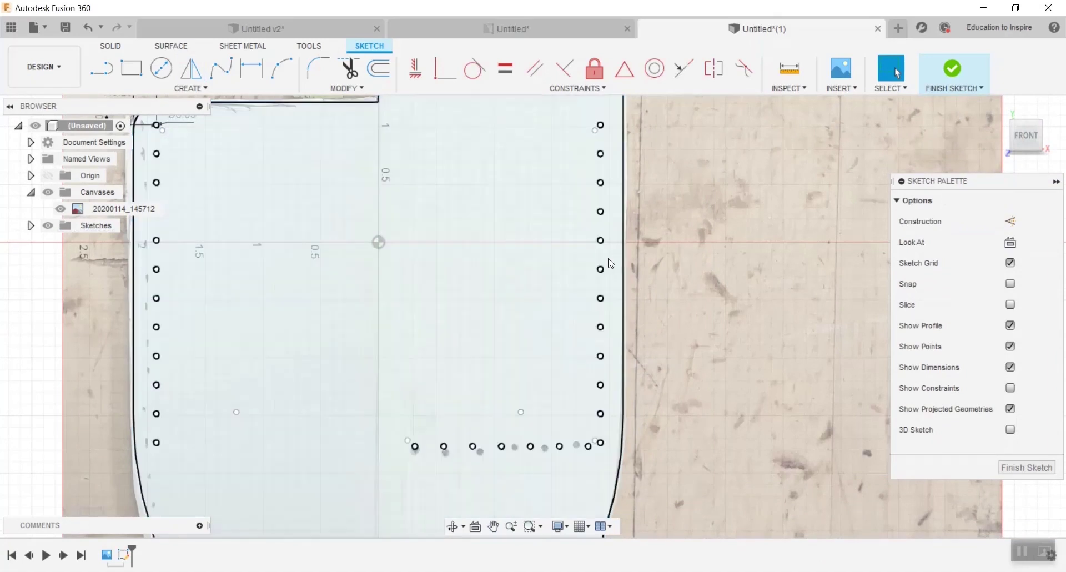
scroll(594, 298, down, 10)
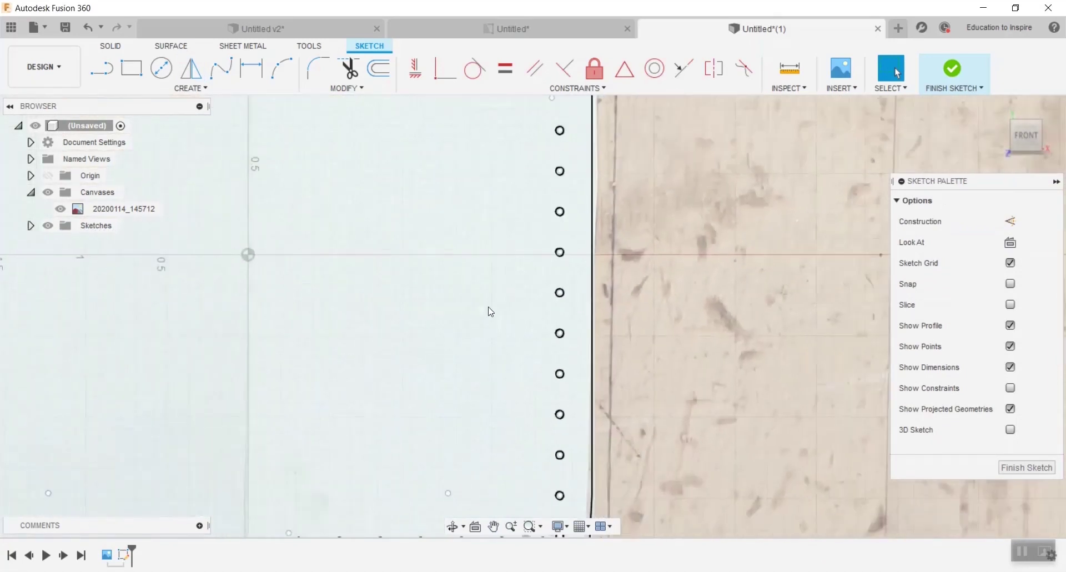
middle_drag(468, 318, 608, 203)
key(Escape)
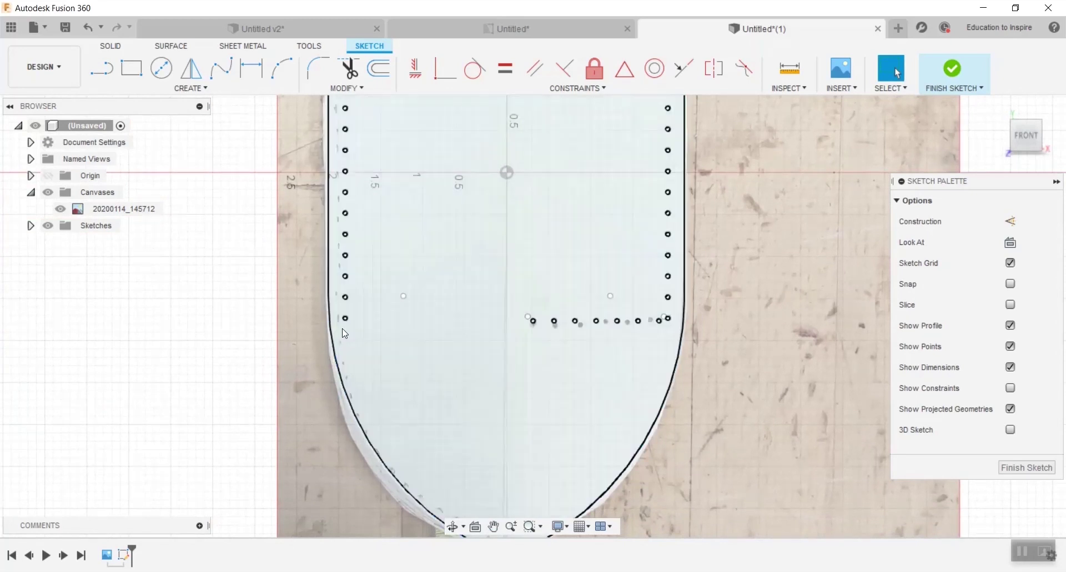
scroll(352, 349, up, 2)
Pan down to the shield's pointed bottom and select its sketch profile.
scroll(351, 349, up, 2)
middle_drag(373, 360, 326, 212)
scroll(431, 336, down, 2)
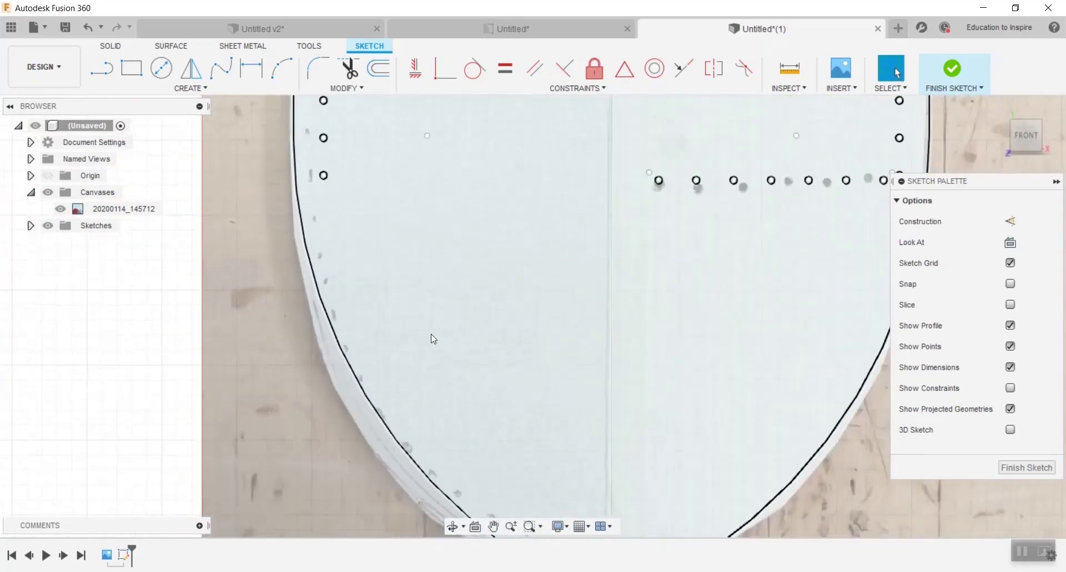
mouse_move(431, 336)
middle_down()
mouse_move(403, 261)
mouse_move(424, 302)
middle_up()
scroll(411, 281, down, 1)
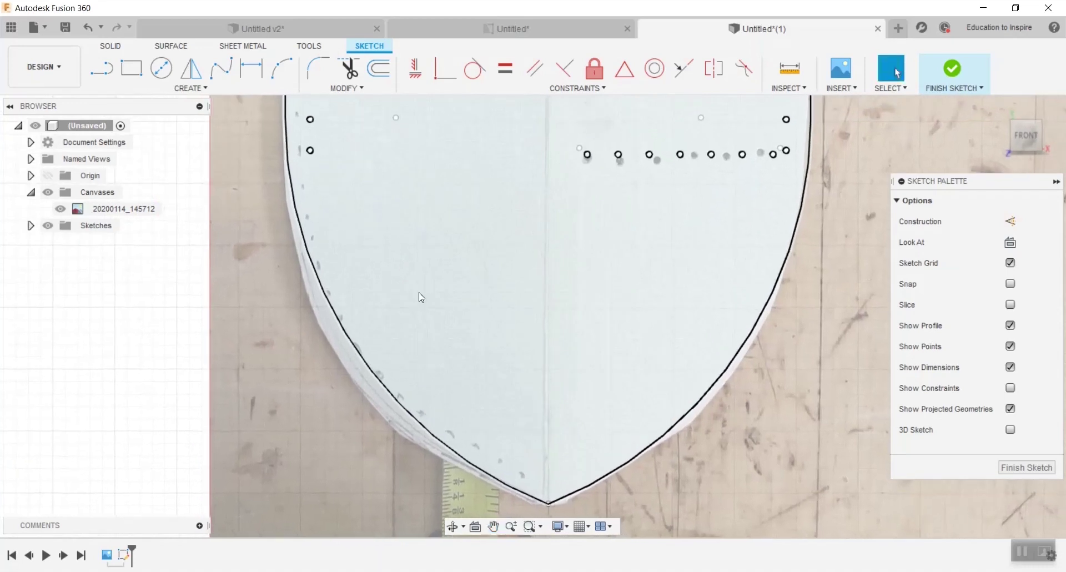
click(364, 270)
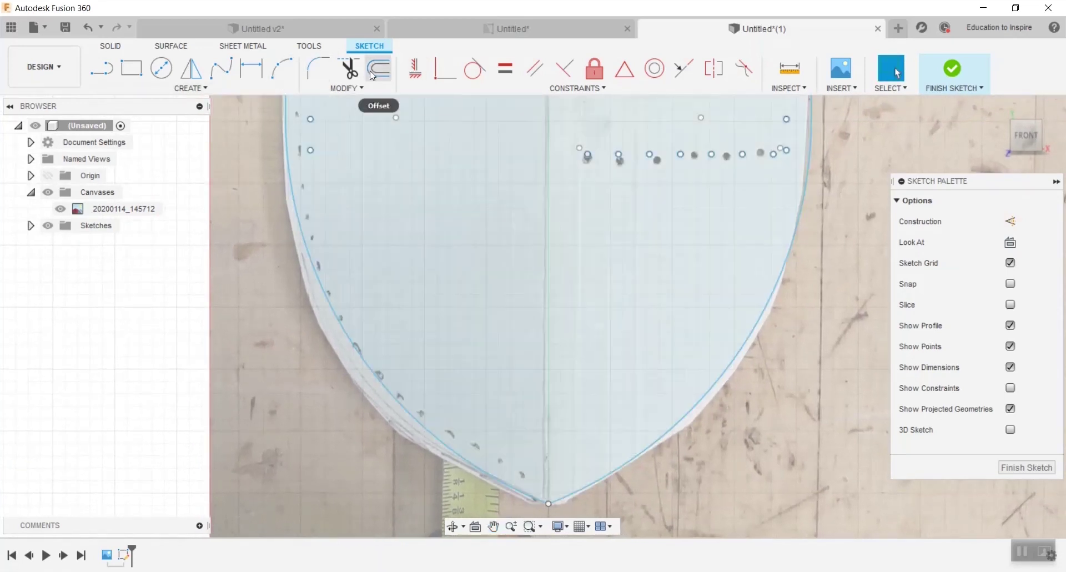
Offset the lower-left arc inward by -0.2 in as a stitch-hole guide curve.
click(371, 70)
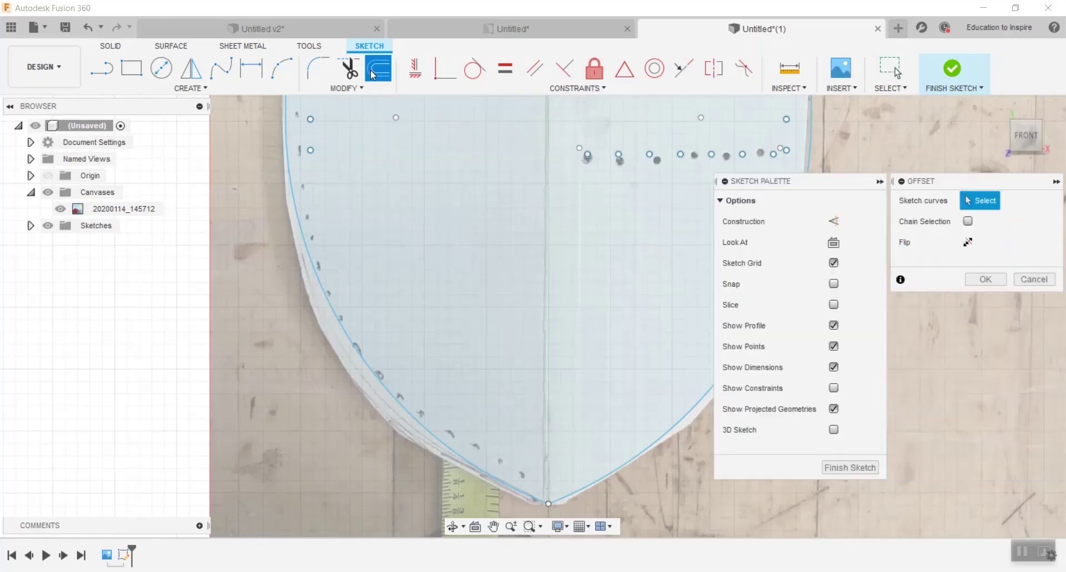
click(320, 284)
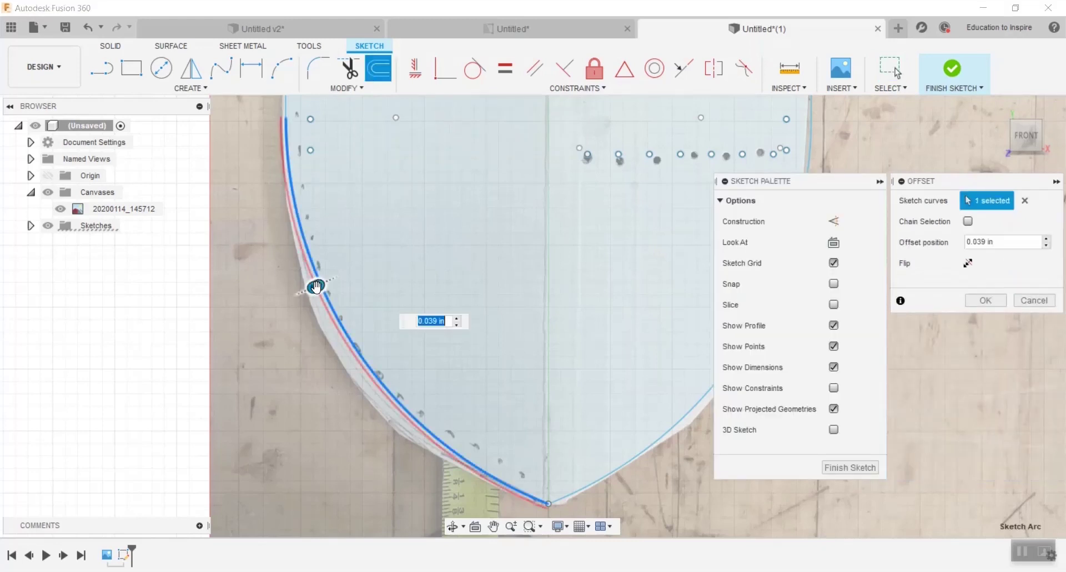
drag(315, 290, 343, 284)
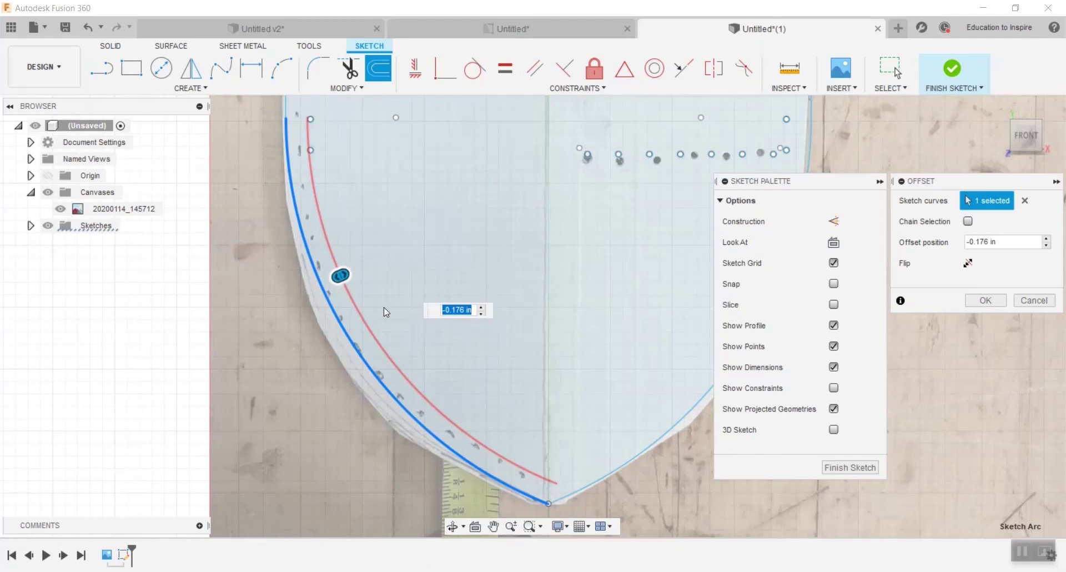
key(BackSpace)
text(-.2)
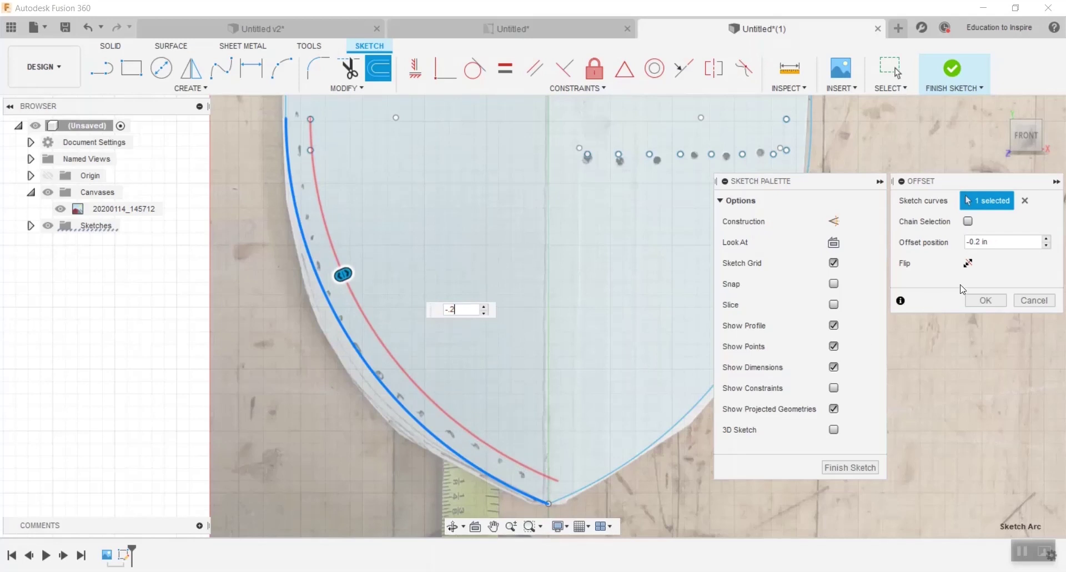
click(984, 301)
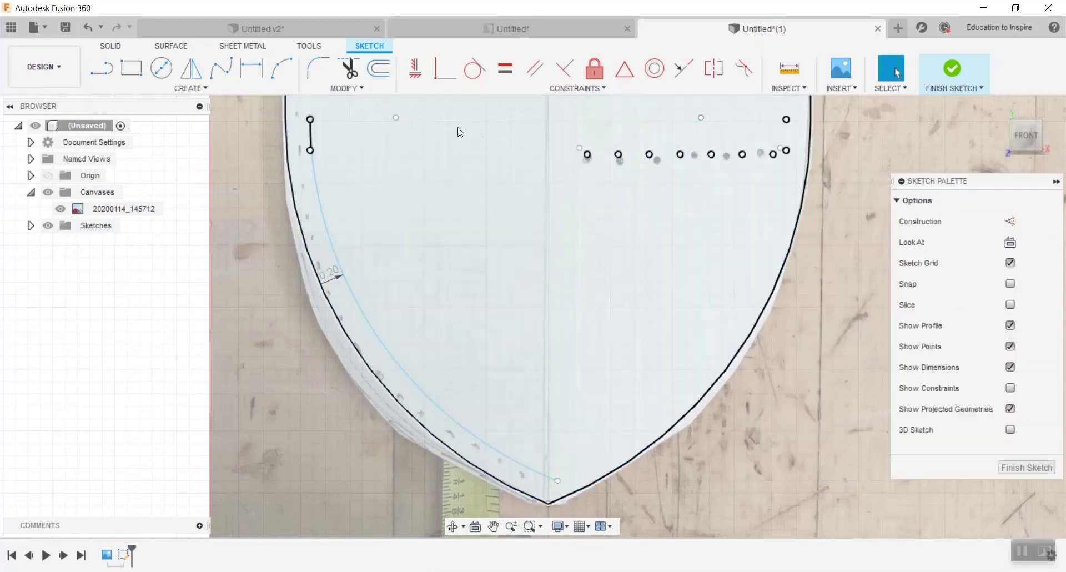
scroll(307, 161, up, 5)
Place a Ø0.05 stitch hole on the inner curve, 0.25 below the top hole.
scroll(319, 192, up, 2)
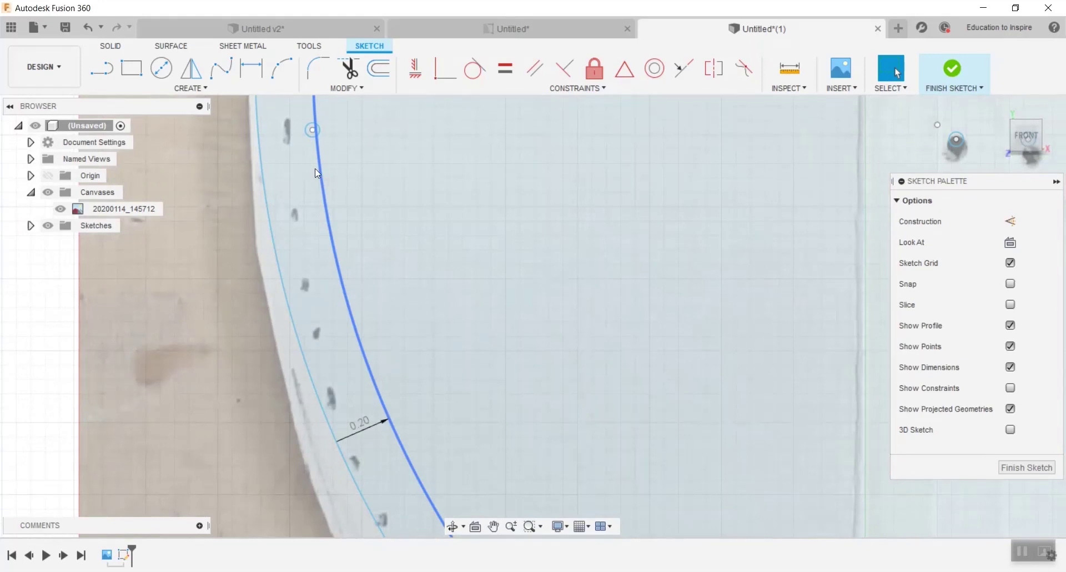
click(163, 72)
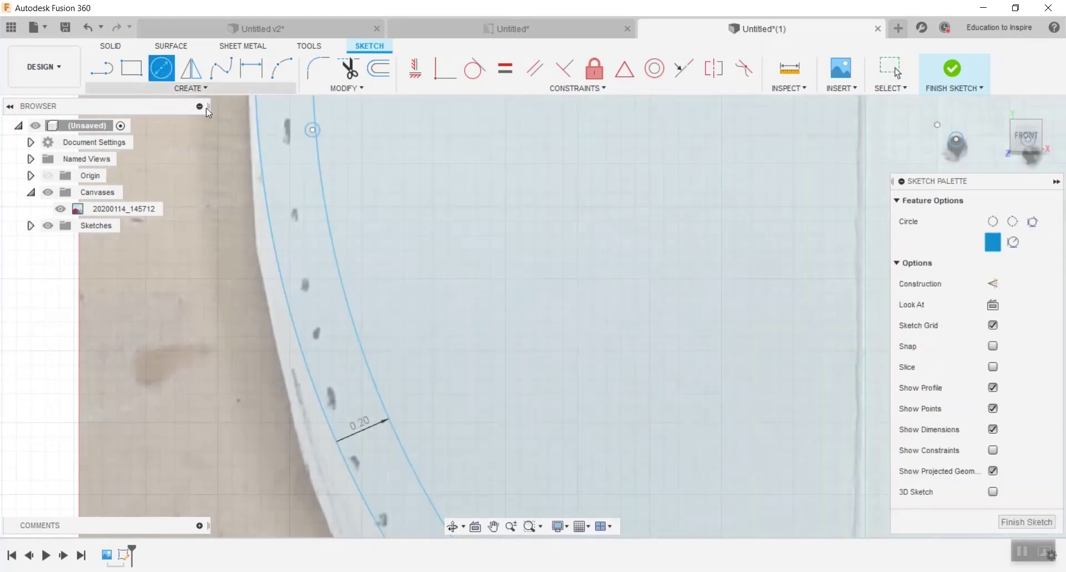
click(328, 217)
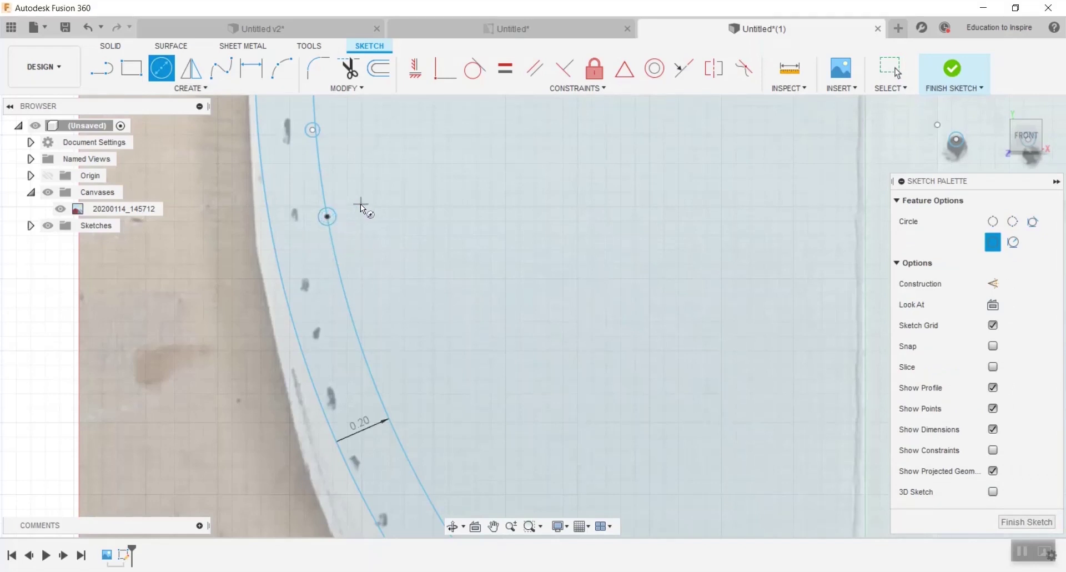
key(d)
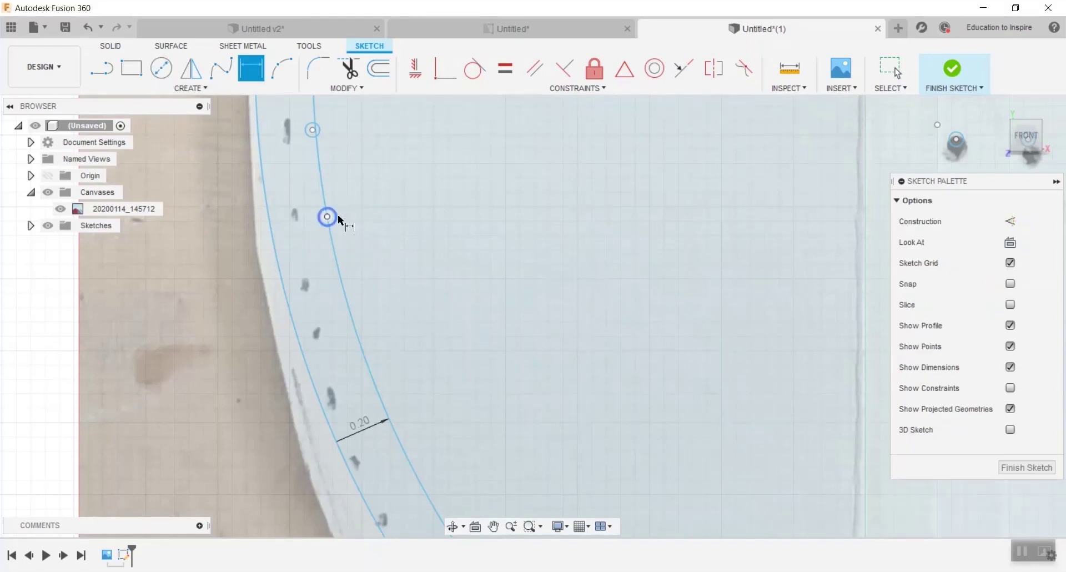
click(338, 217)
click(351, 203)
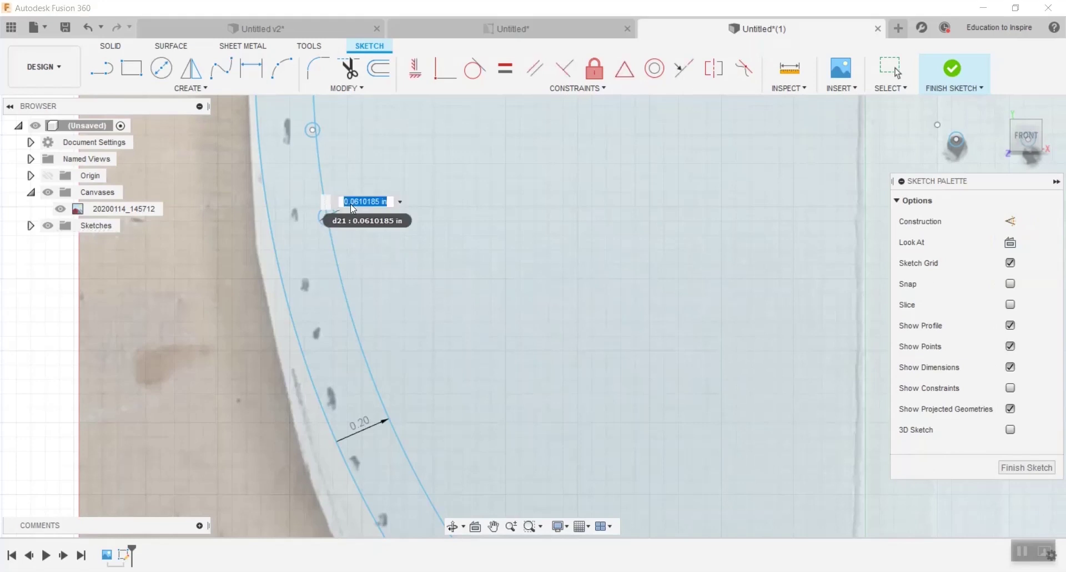
key(BackSpace)
key(Return)
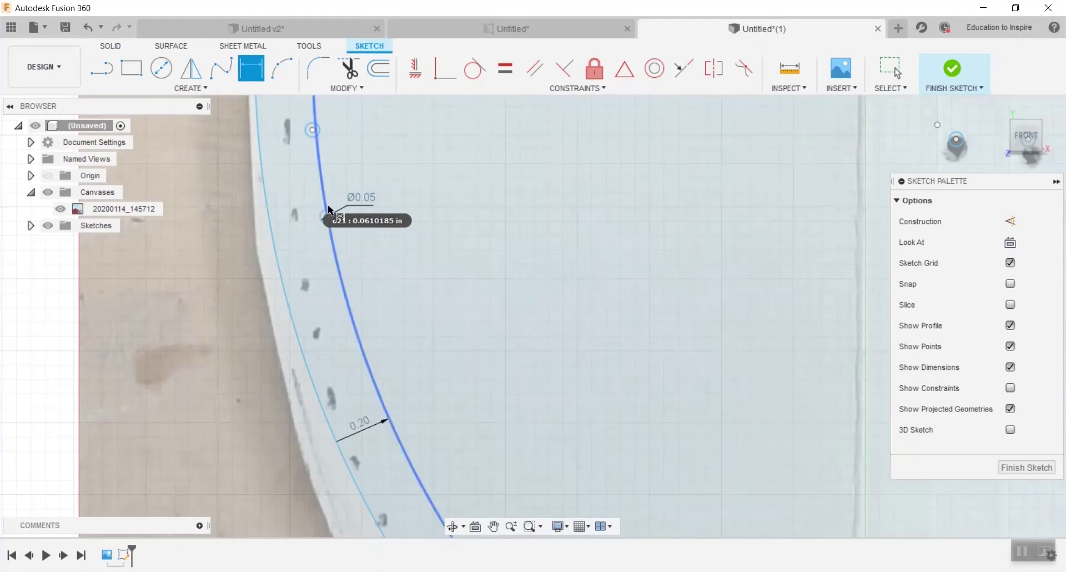
click(330, 213)
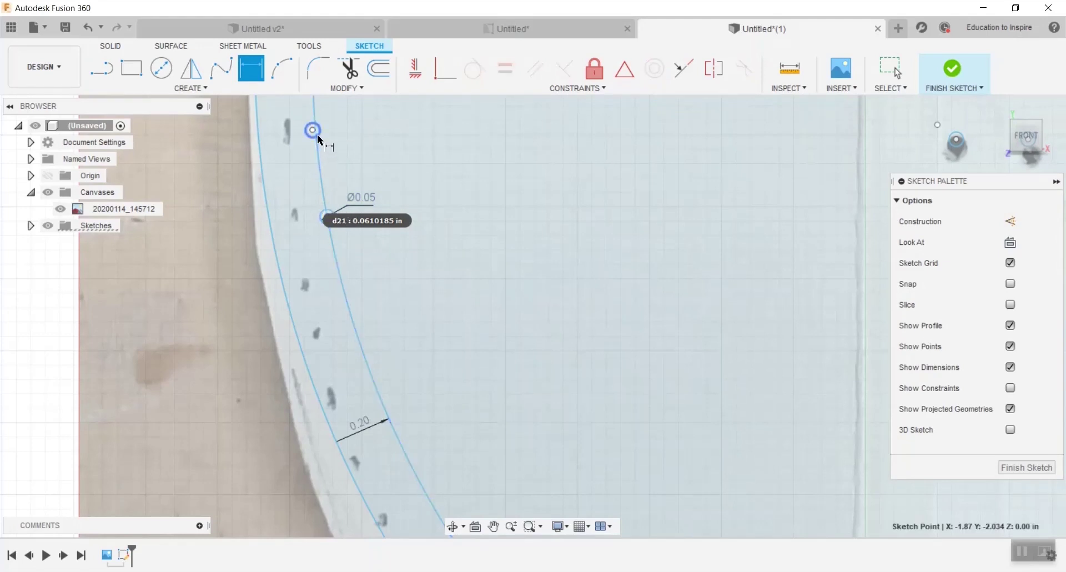
click(309, 135)
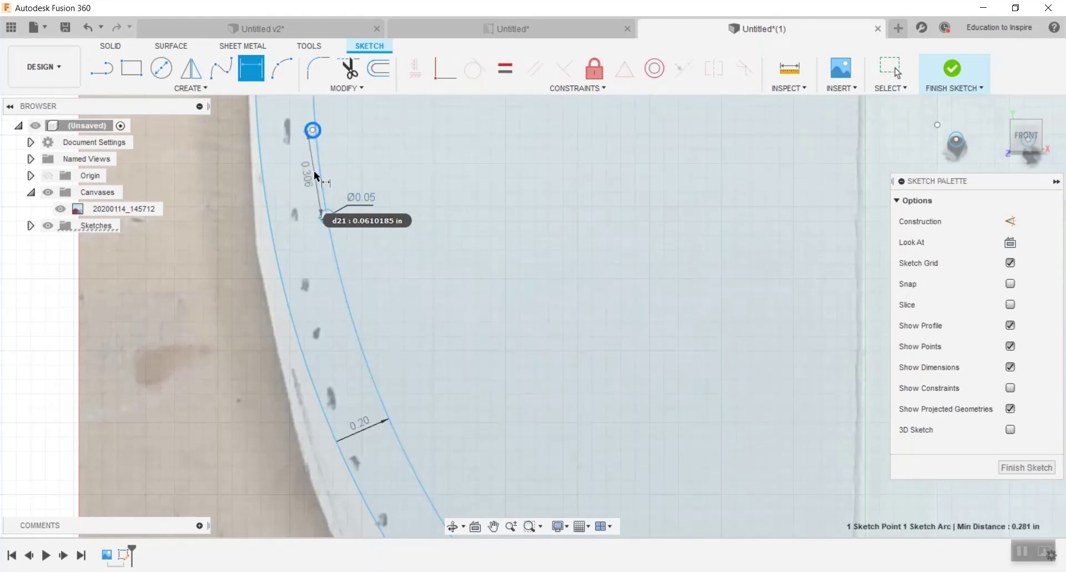
click(314, 173)
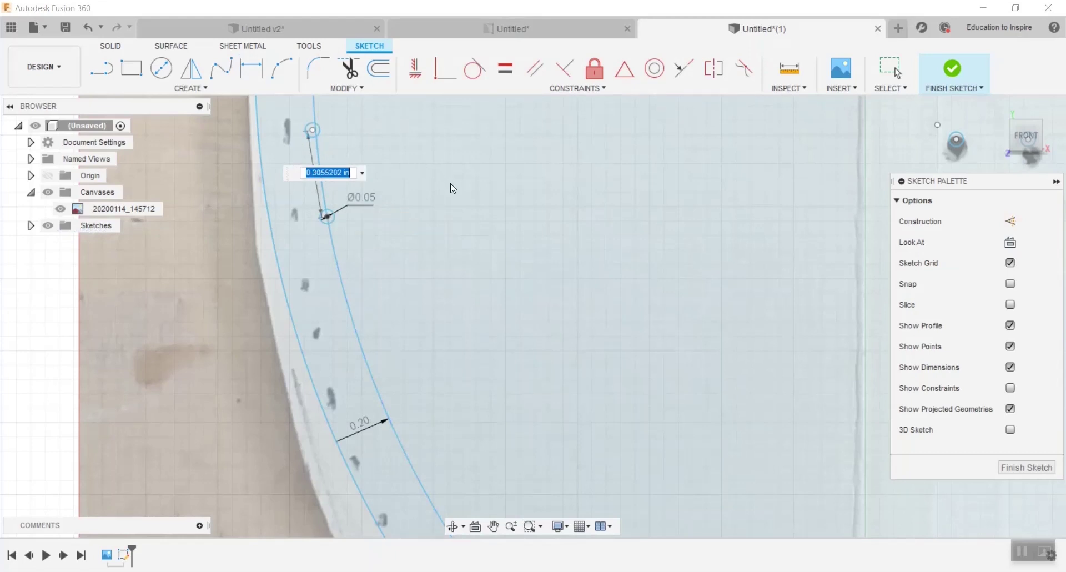
key(BackSpace)
key(Return)
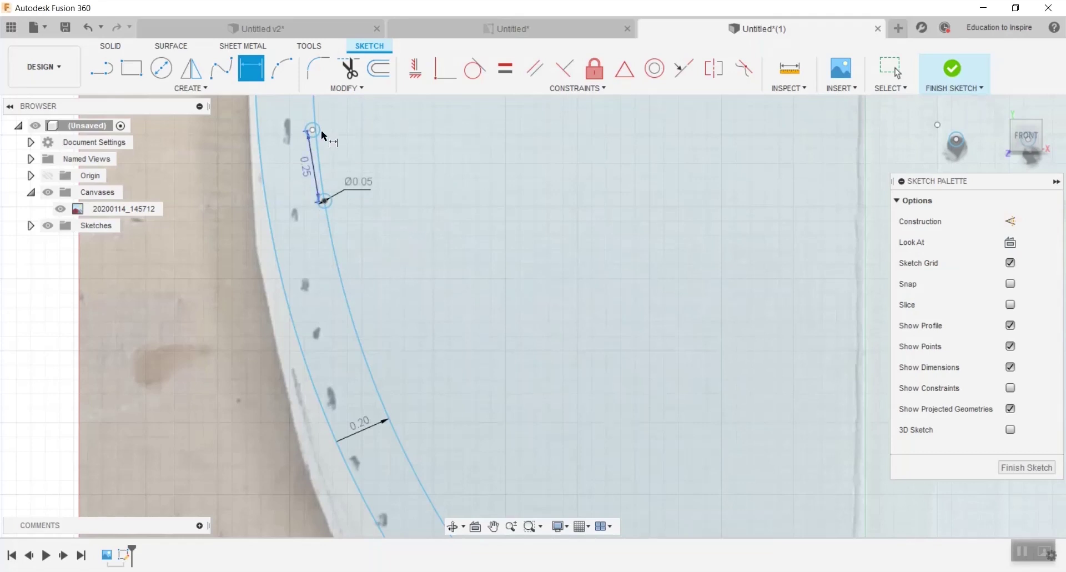
Add a second stitch hole further down the curve, spaced 0.25 below the previous one.
click(161, 68)
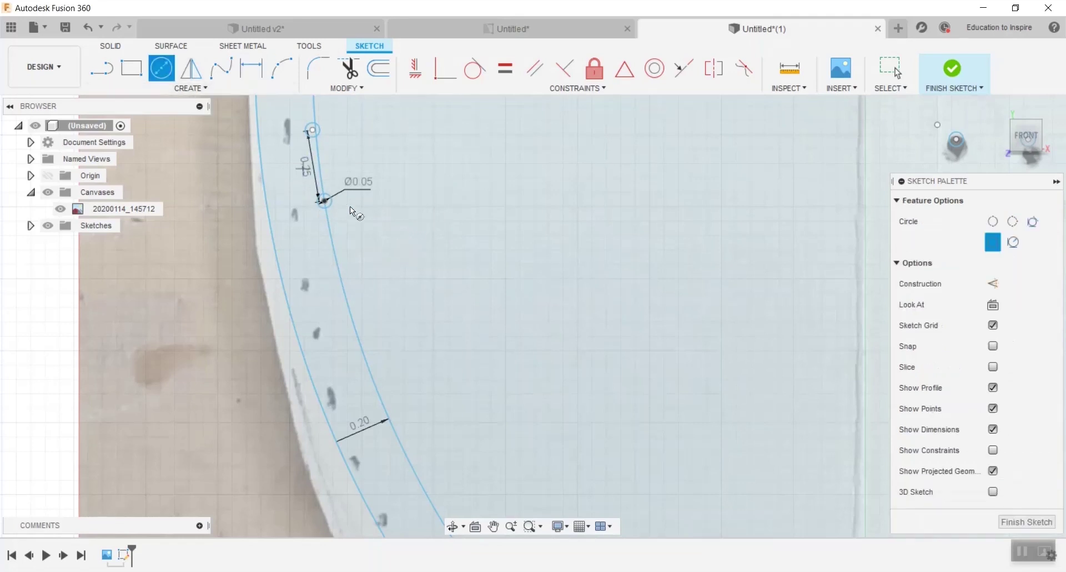
click(339, 281)
key(d)
click(325, 200)
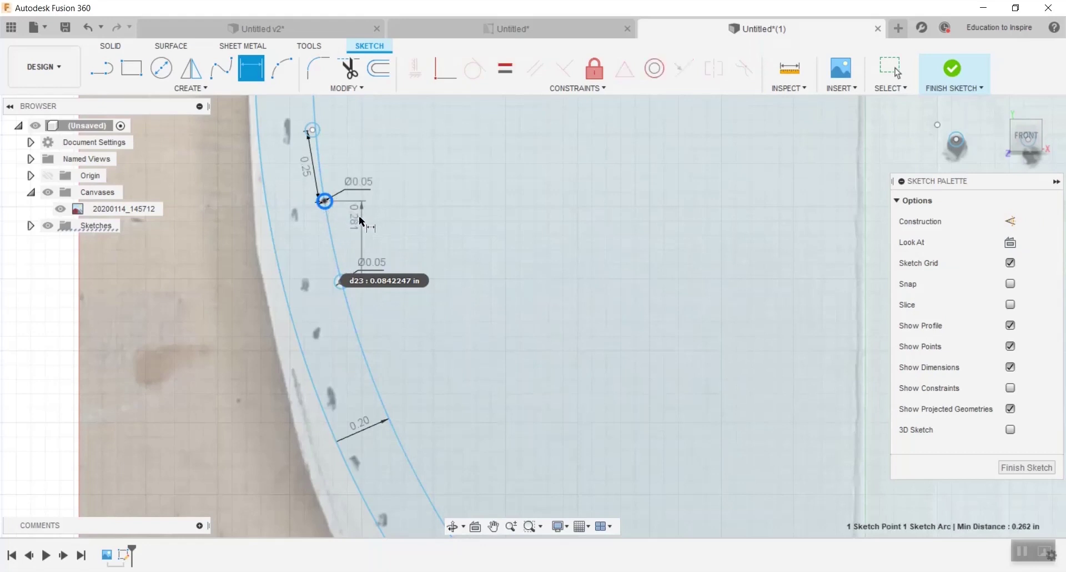
click(349, 227)
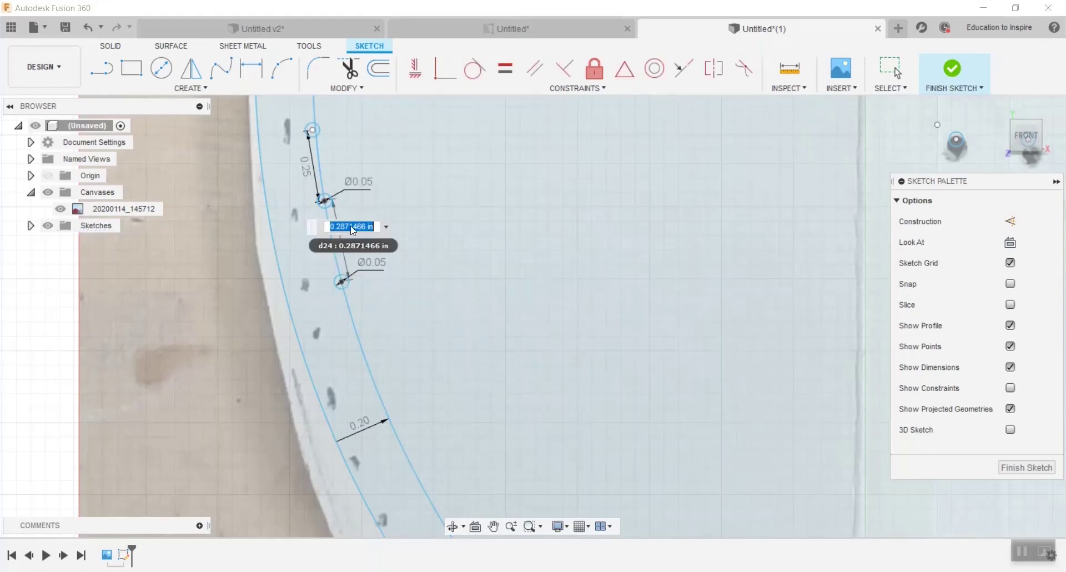
key(BackSpace)
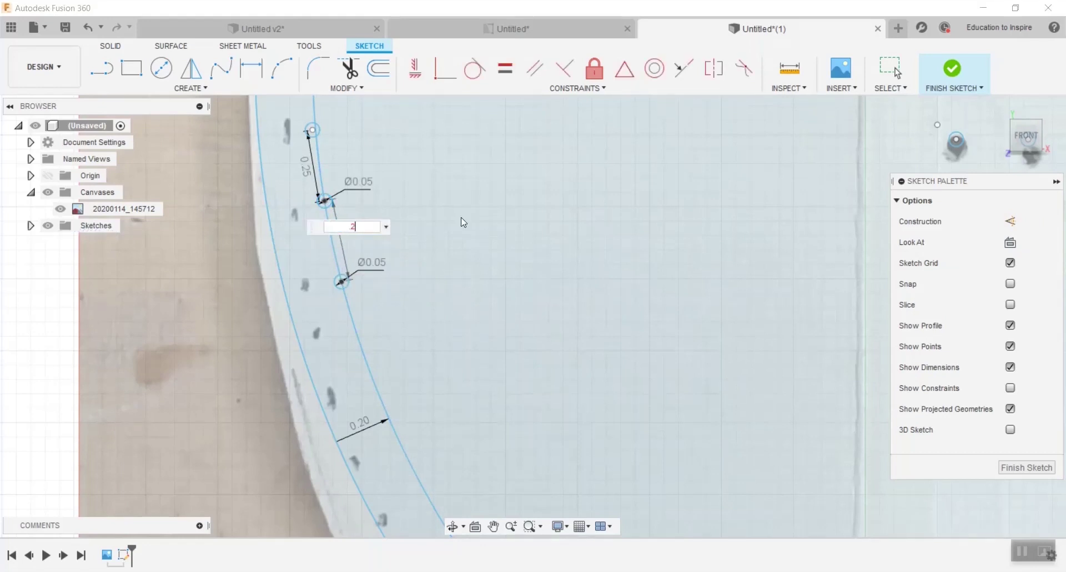
key(Return)
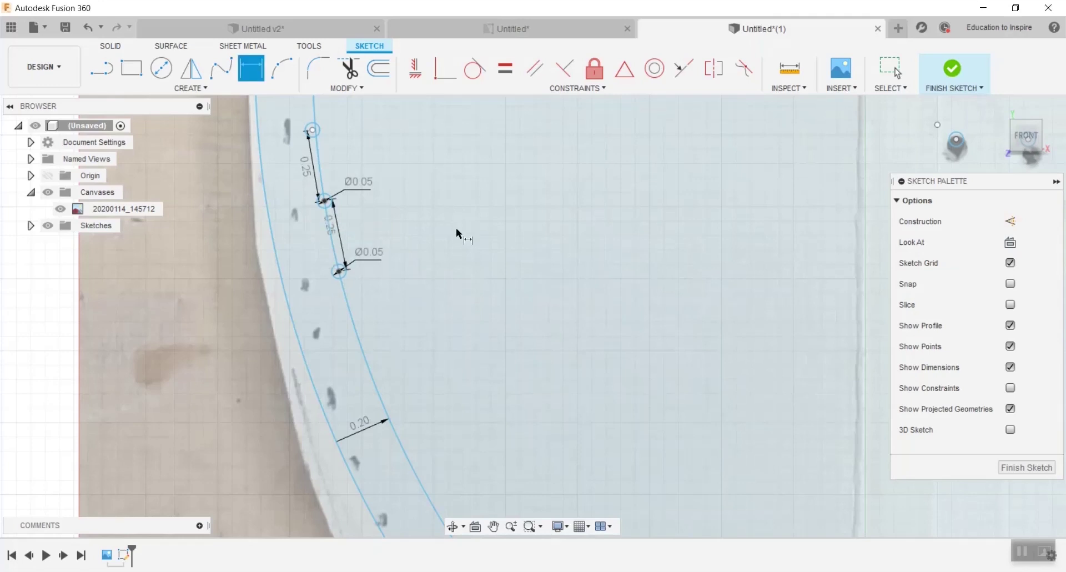
scroll(351, 258, down, 3)
mouse_move(351, 259)
middle_down()
mouse_move(312, 352)
mouse_move(288, 294)
middle_up()
key(d)
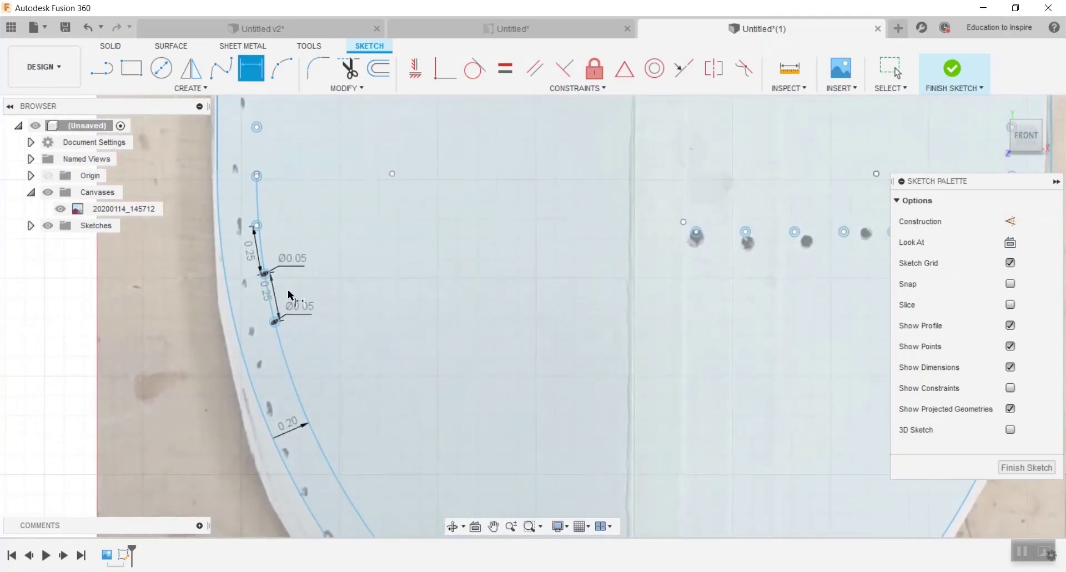
Start a circular pattern with the lower stitch hole as the object to repeat.
click(191, 89)
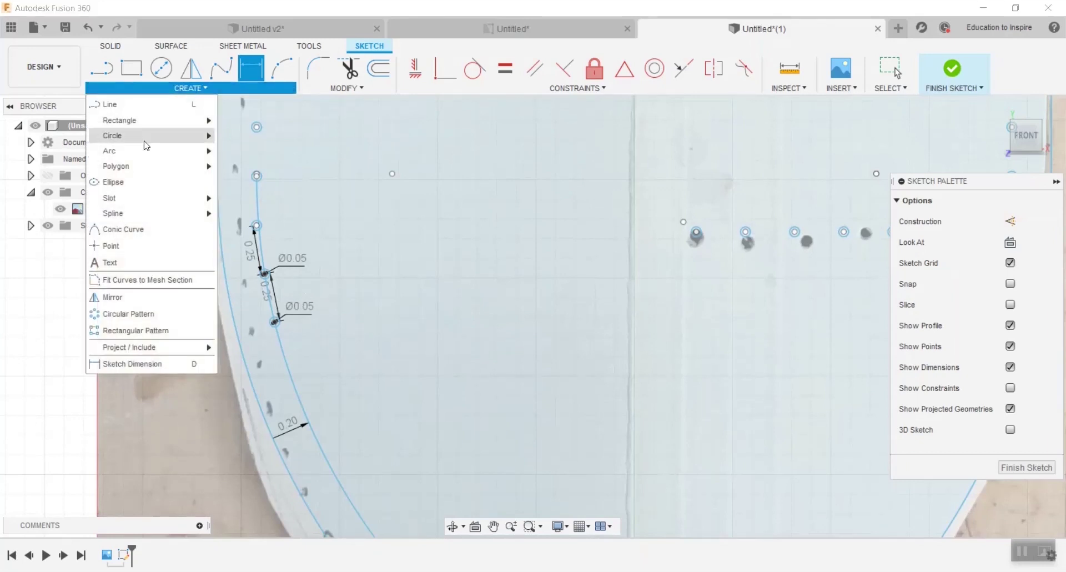
click(135, 314)
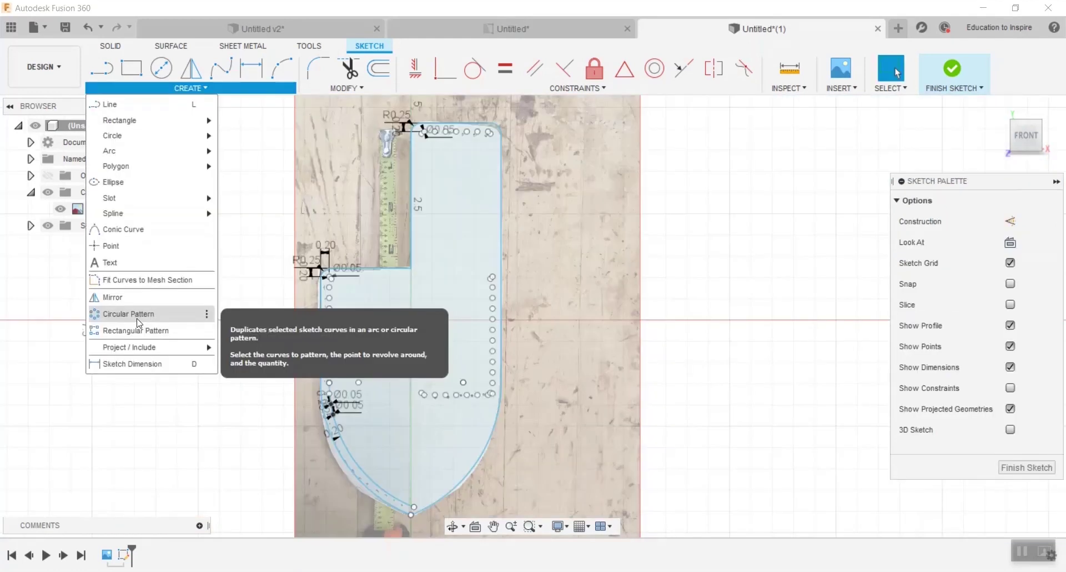
click(137, 316)
scroll(329, 409, up, 3)
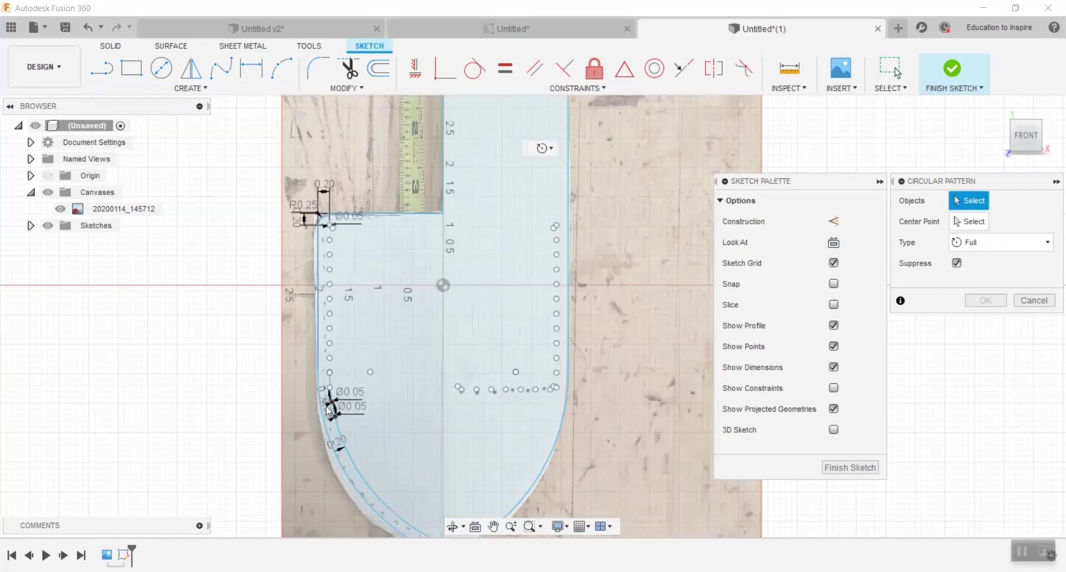
scroll(329, 409, up, 4)
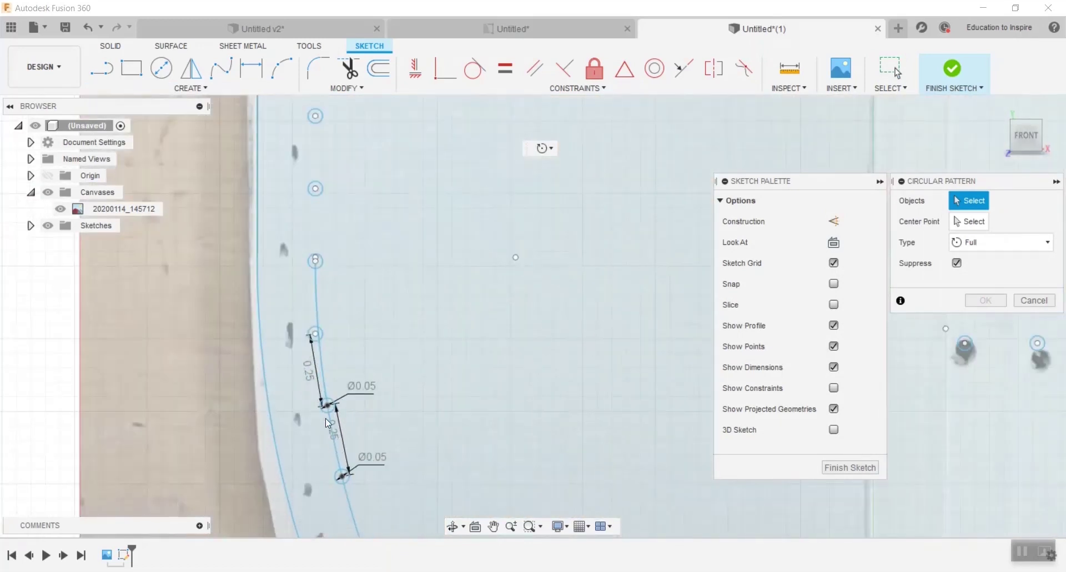
scroll(328, 423, up, 3)
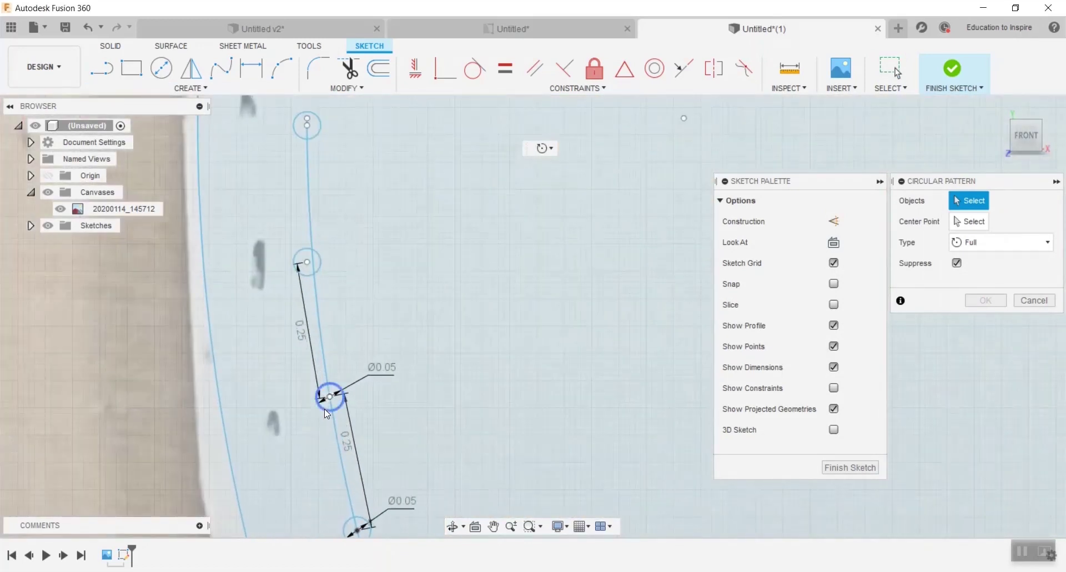
click(327, 410)
scroll(327, 411, down, 3)
middle_drag(334, 408, 288, 222)
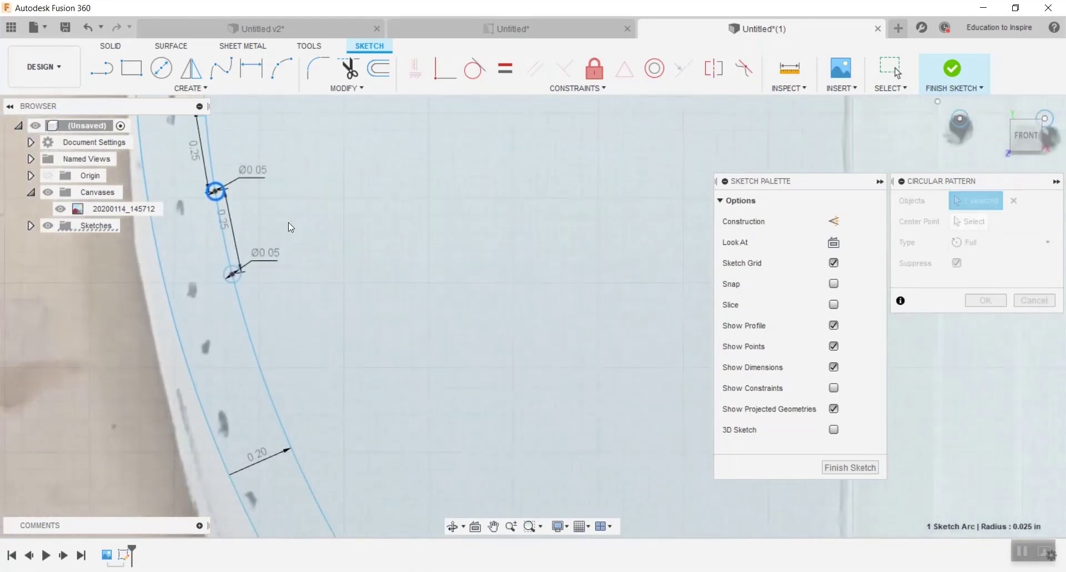
scroll(412, 331, down, 5)
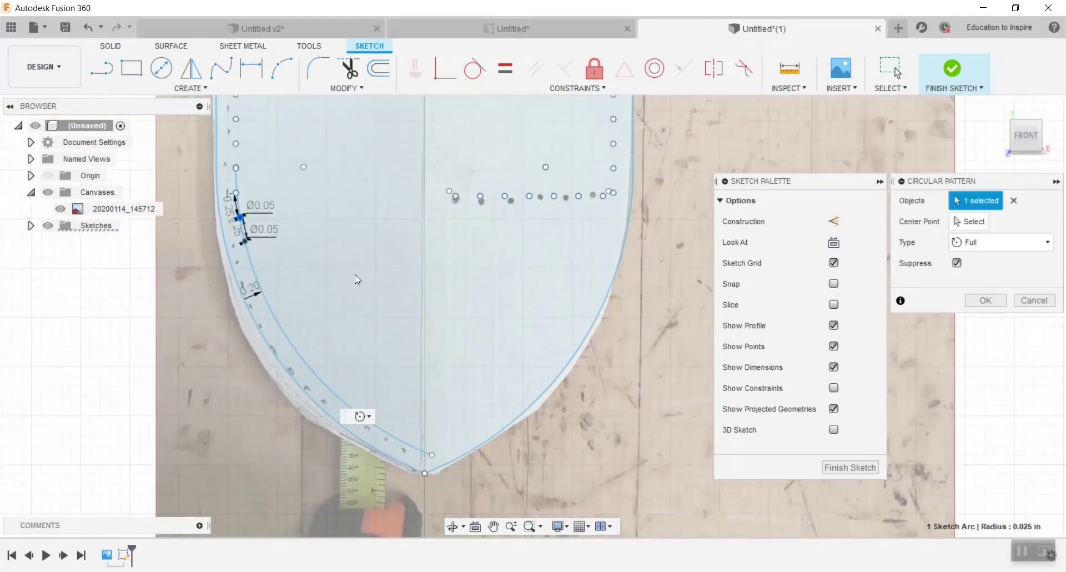
scroll(355, 275, down, 5)
middle_drag(376, 309, 389, 350)
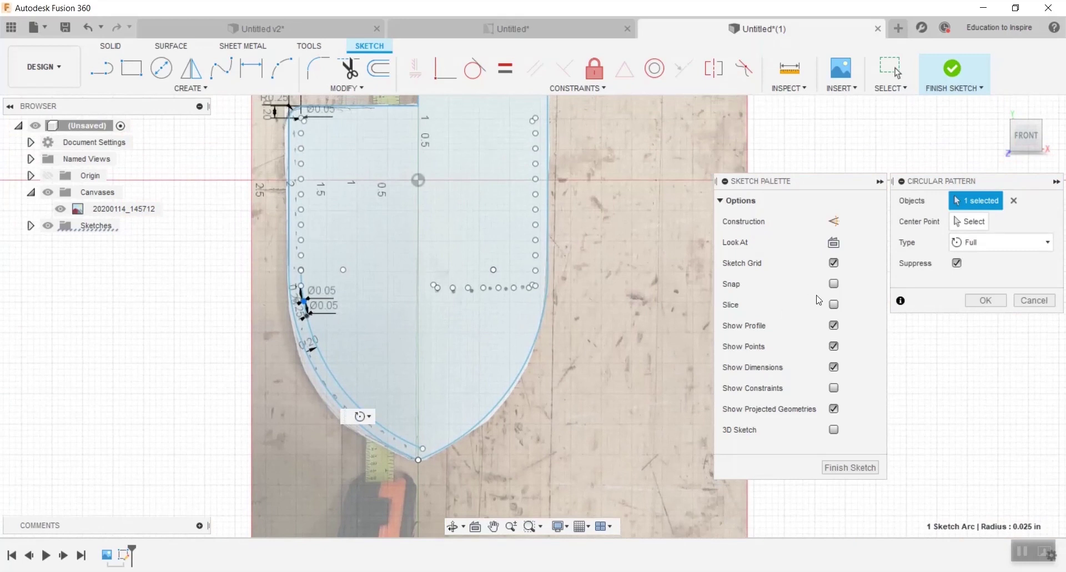
Use the curved outline arc as the pattern's centre point.
click(969, 221)
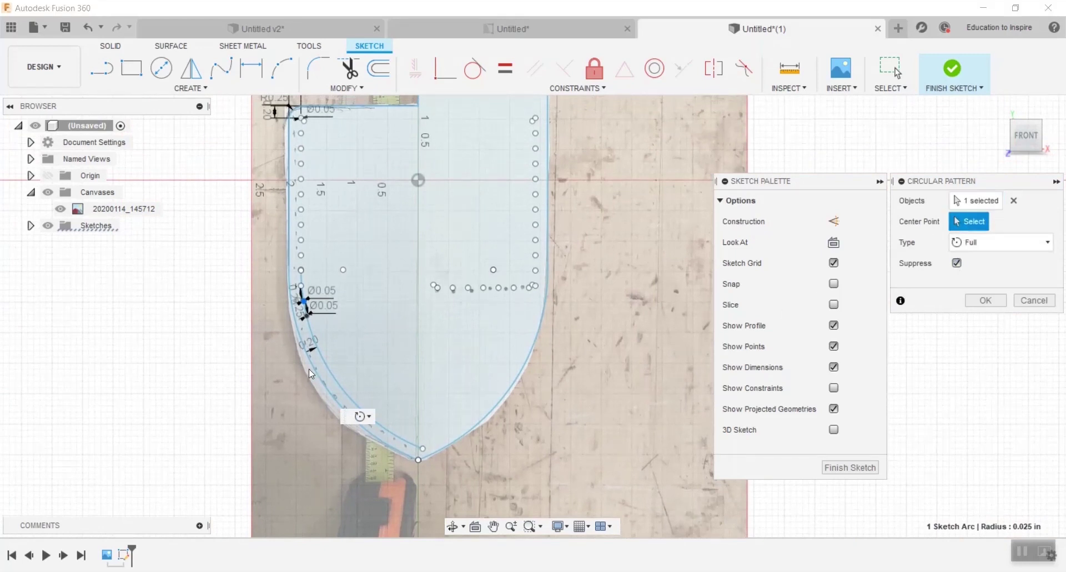
click(332, 373)
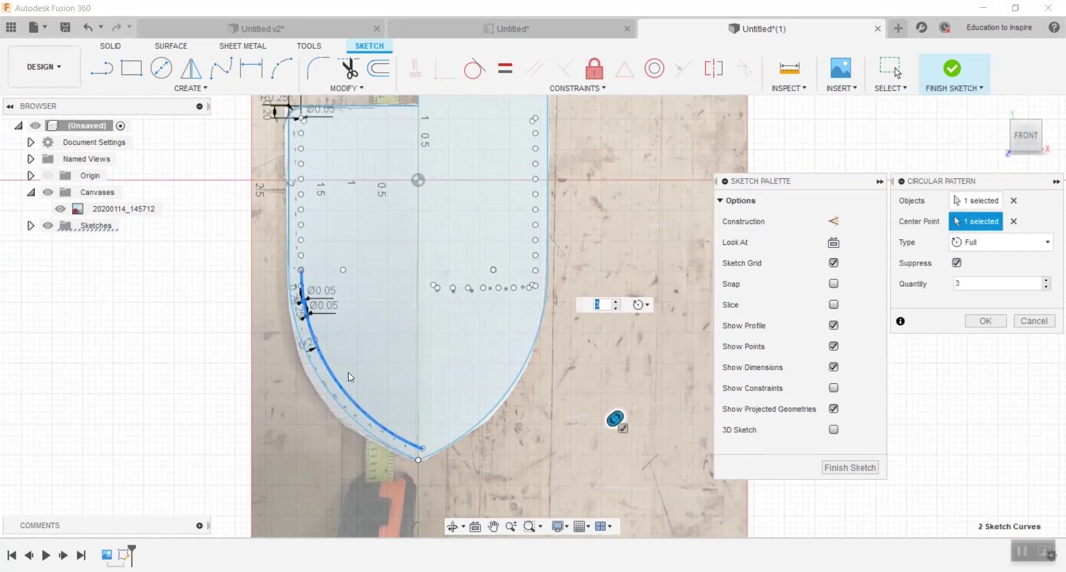
click(642, 305)
Switch the pattern to a set angle, spreading it about 53.7° along the arc.
click(646, 338)
scroll(635, 336, down, 4)
click(978, 243)
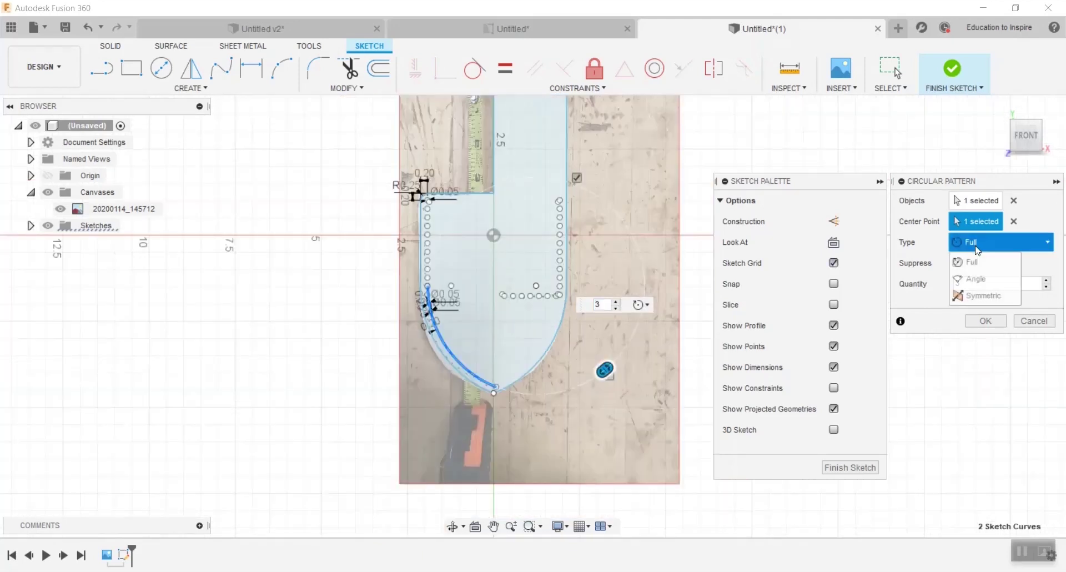
click(976, 279)
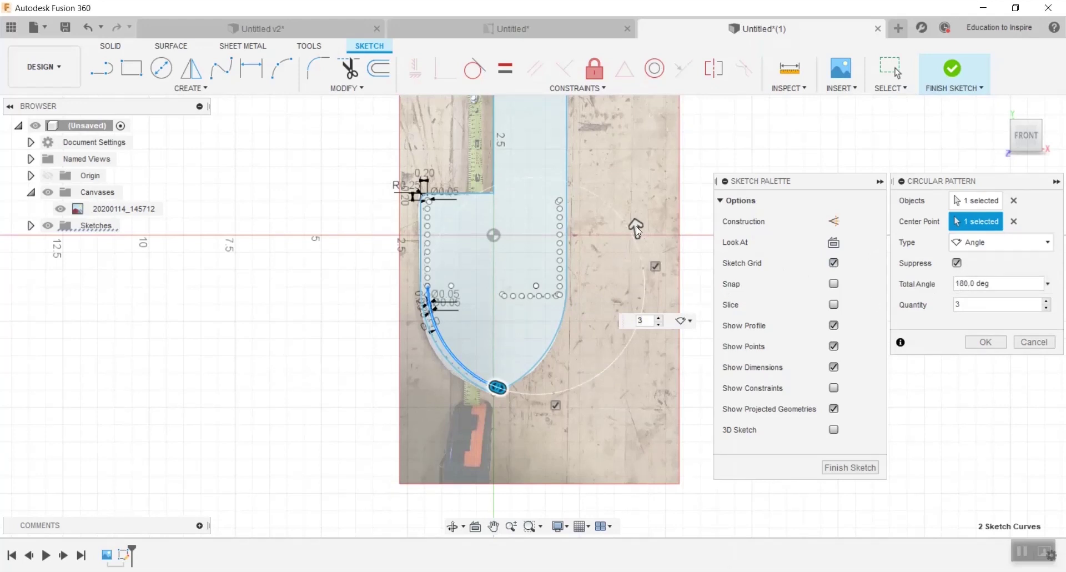
drag(635, 228, 512, 375)
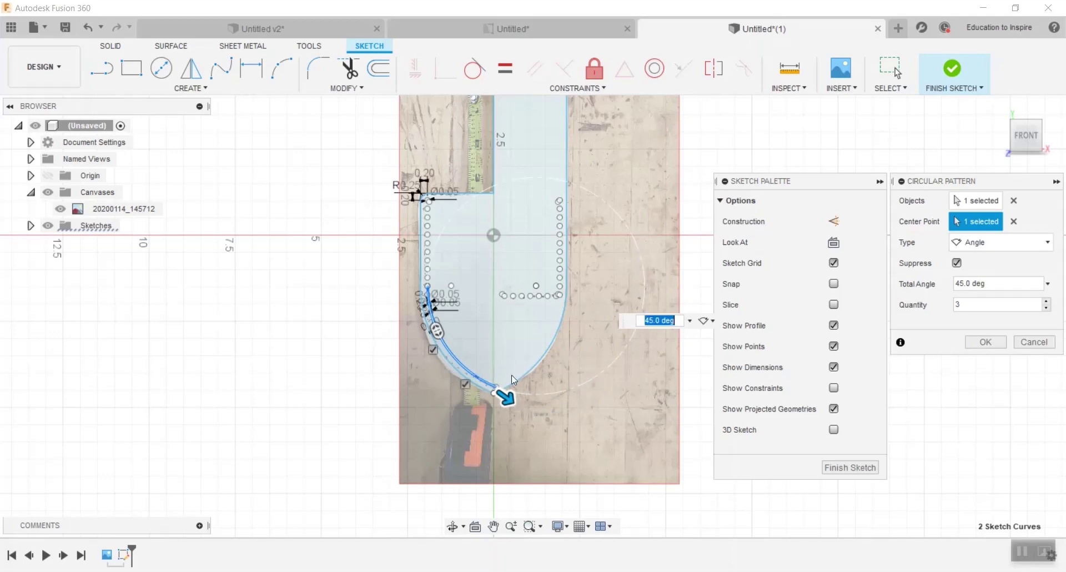
scroll(511, 375, up, 5)
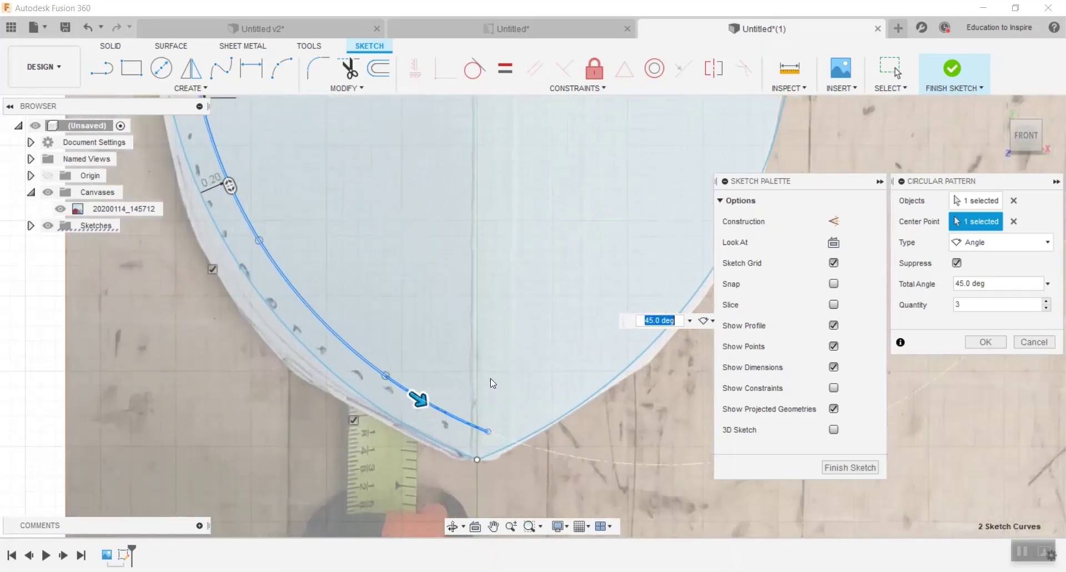
drag(419, 399, 496, 417)
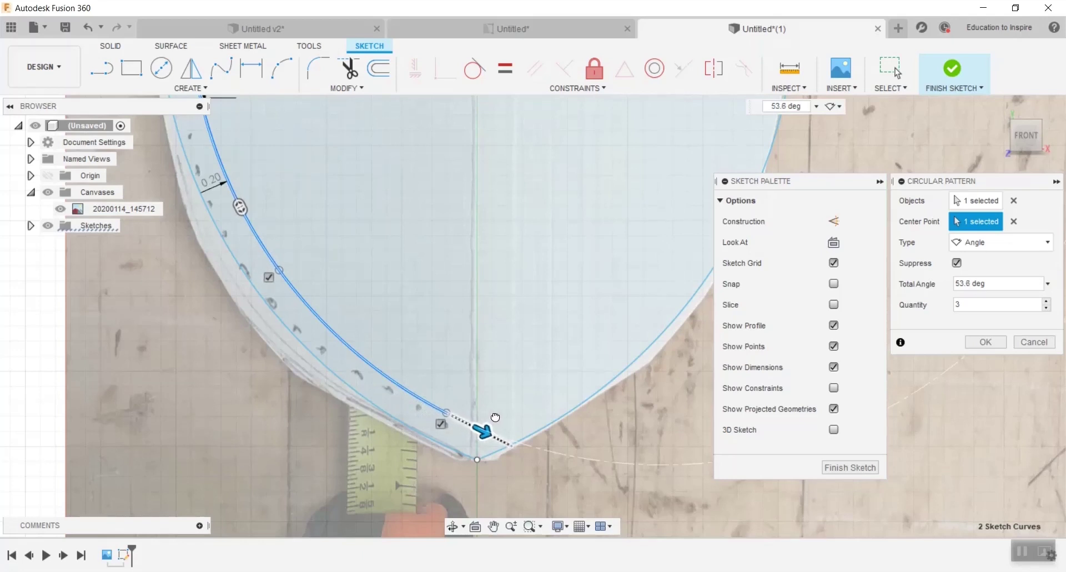
scroll(387, 360, down, 3)
scroll(313, 260, up, 5)
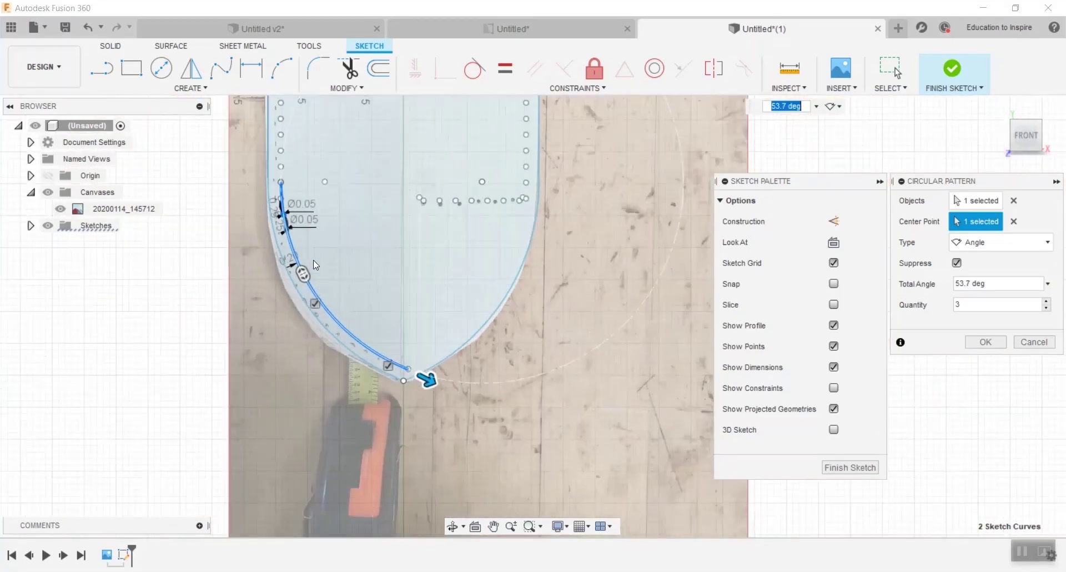
scroll(276, 244, down, 4)
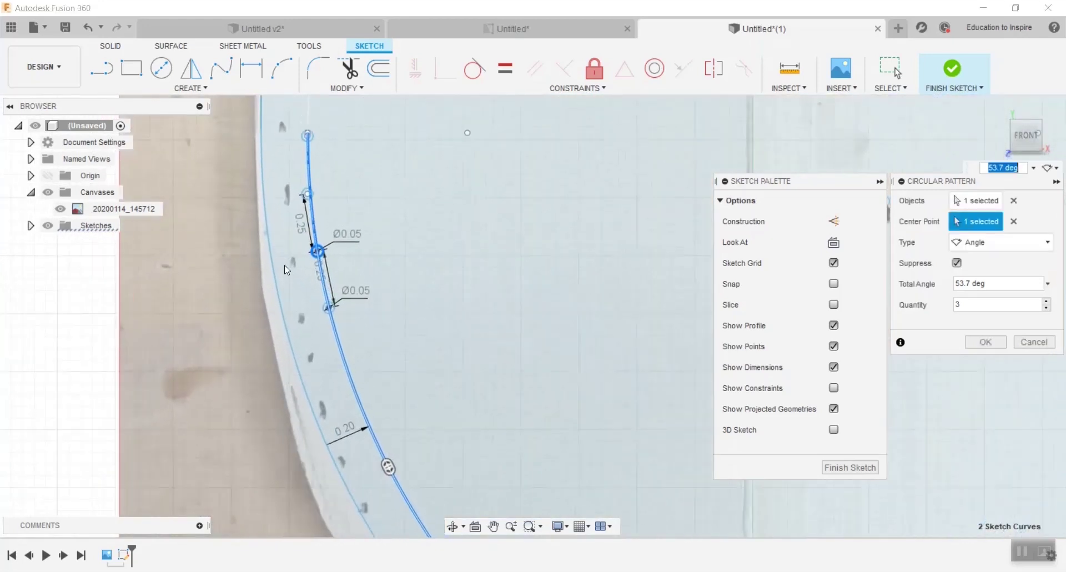
middle_drag(468, 360, 284, 183)
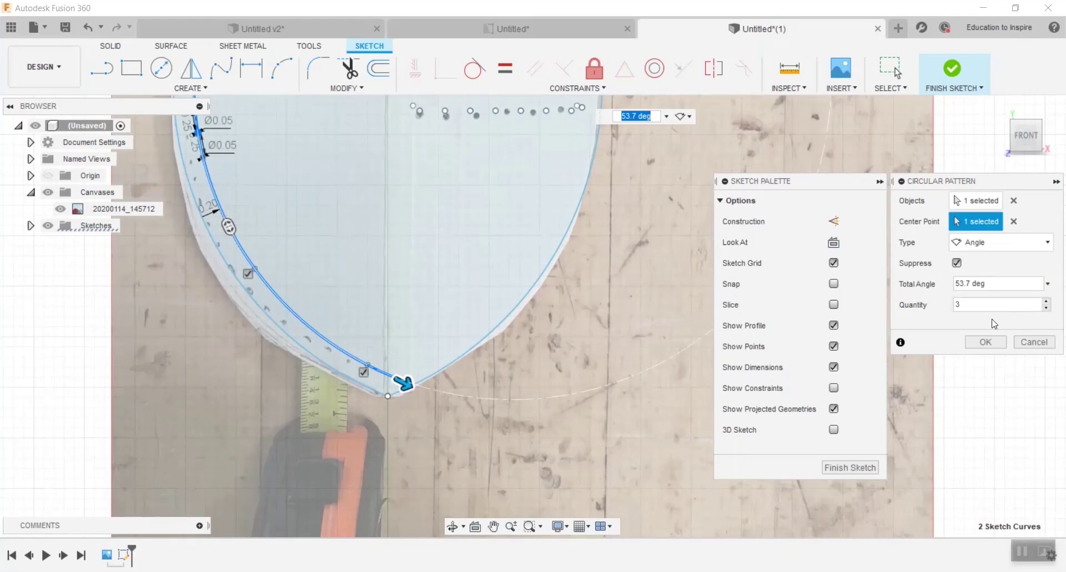
Set the pattern quantity to 13 holes and check their spacing along the arc.
drag(969, 304, 924, 307)
text(0)
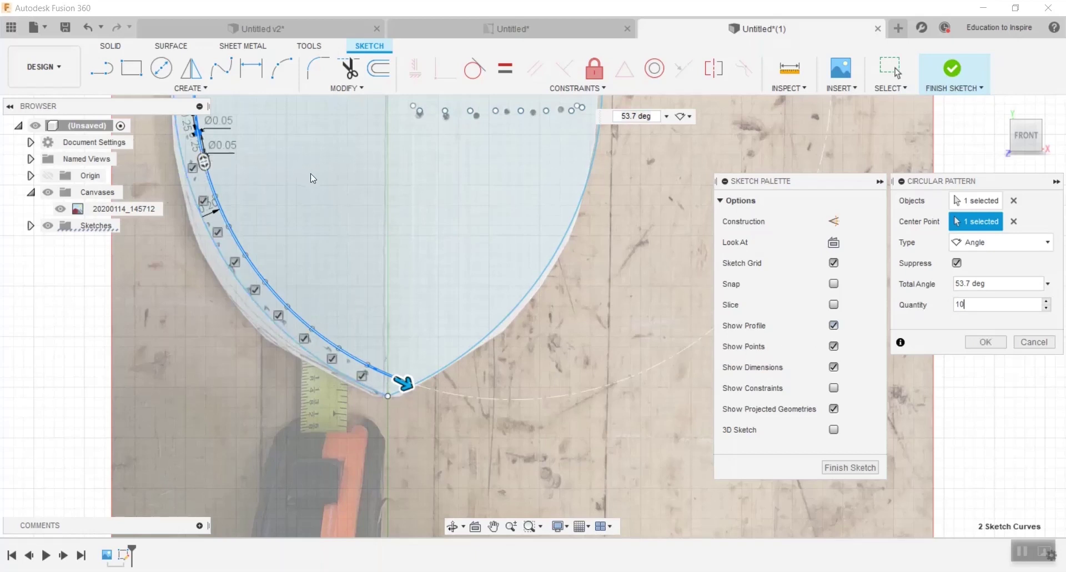
click(1048, 303)
scroll(233, 233, up, 10)
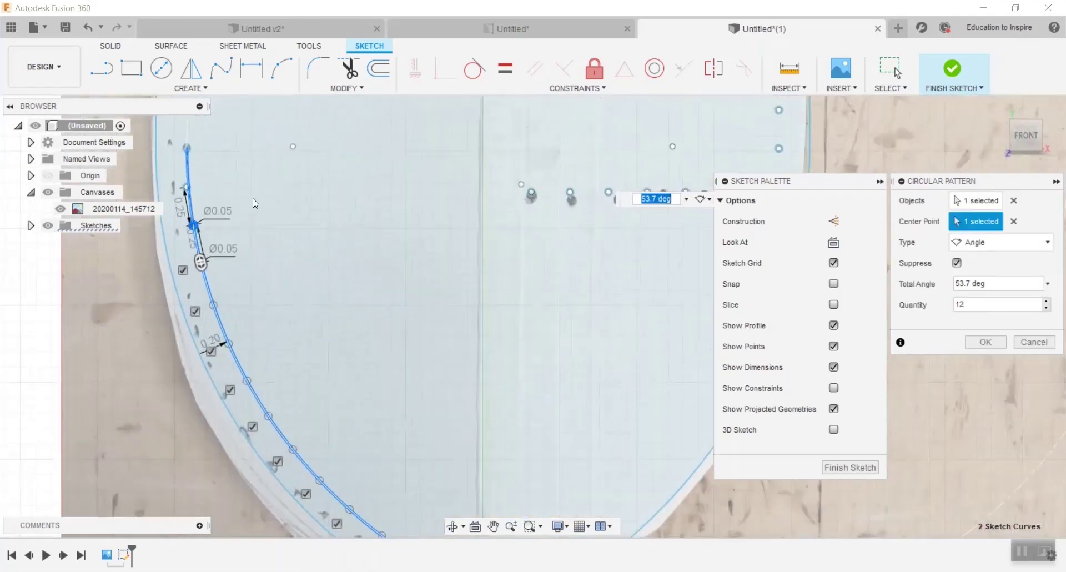
scroll(220, 369, up, 2)
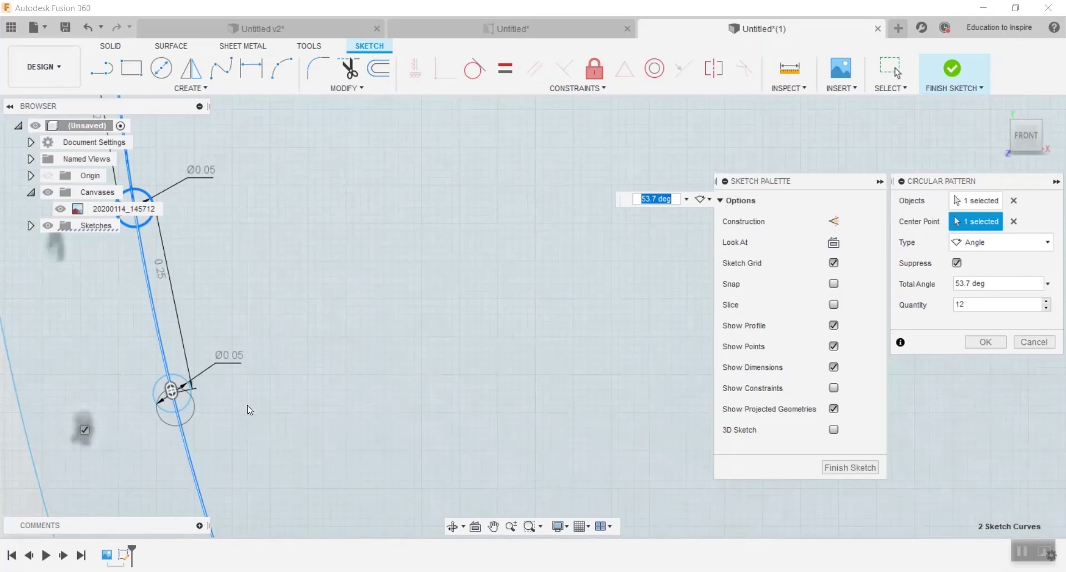
scroll(261, 412, down, 1)
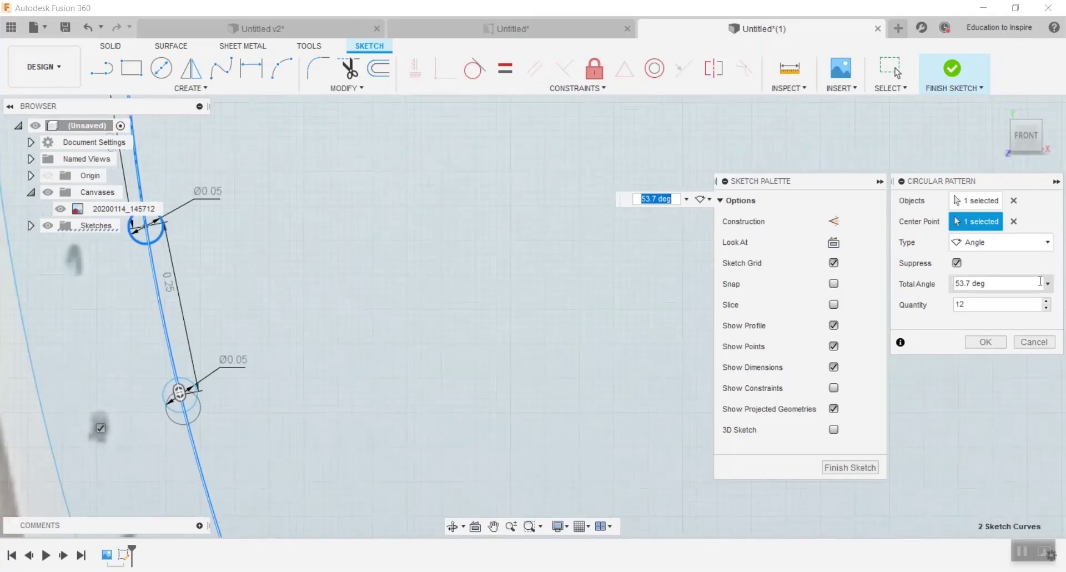
click(1048, 302)
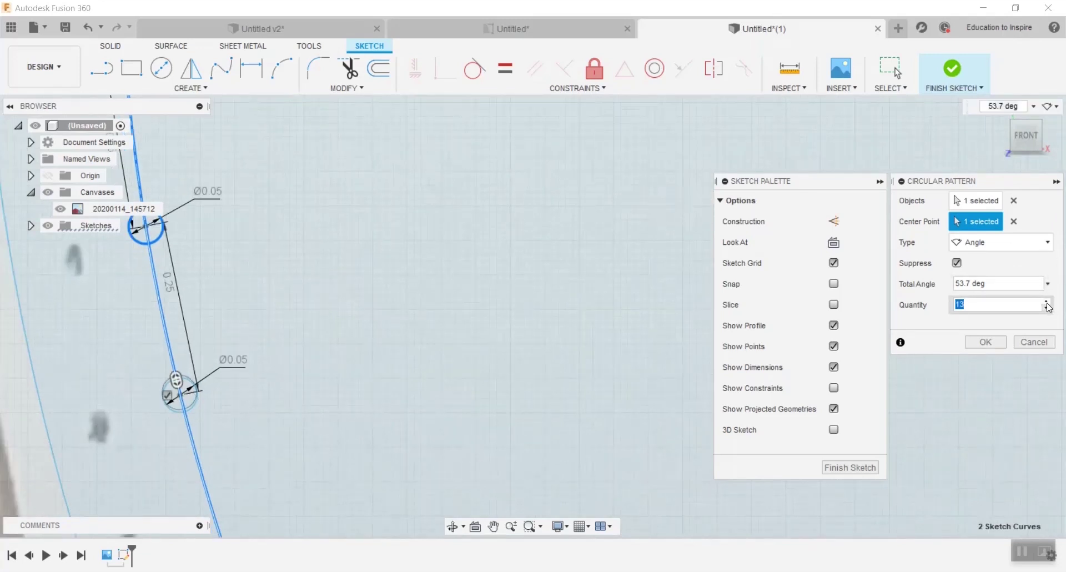
scroll(667, 378, down, 3)
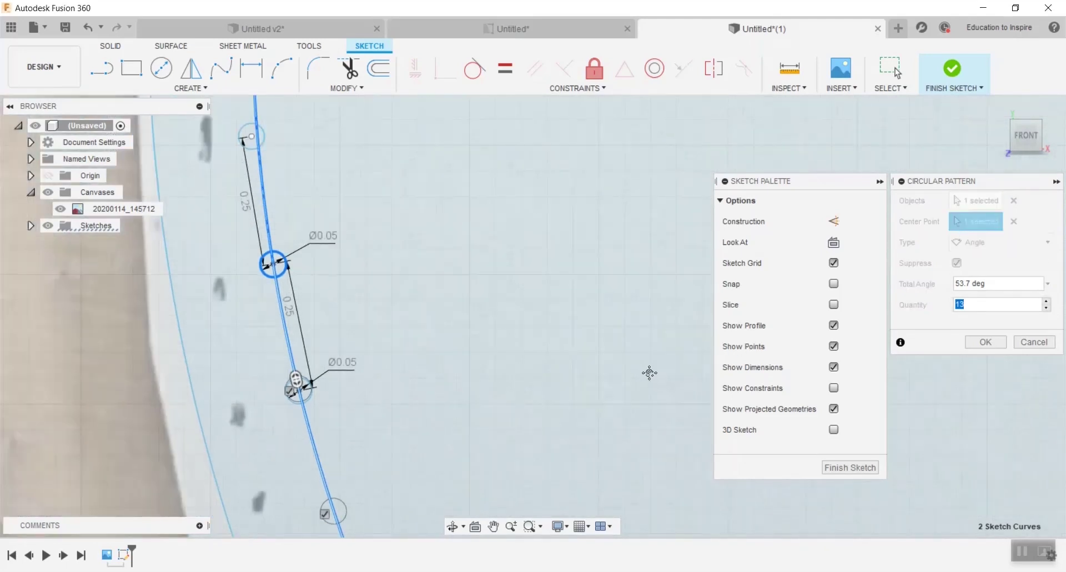
middle_drag(650, 373, 525, 248)
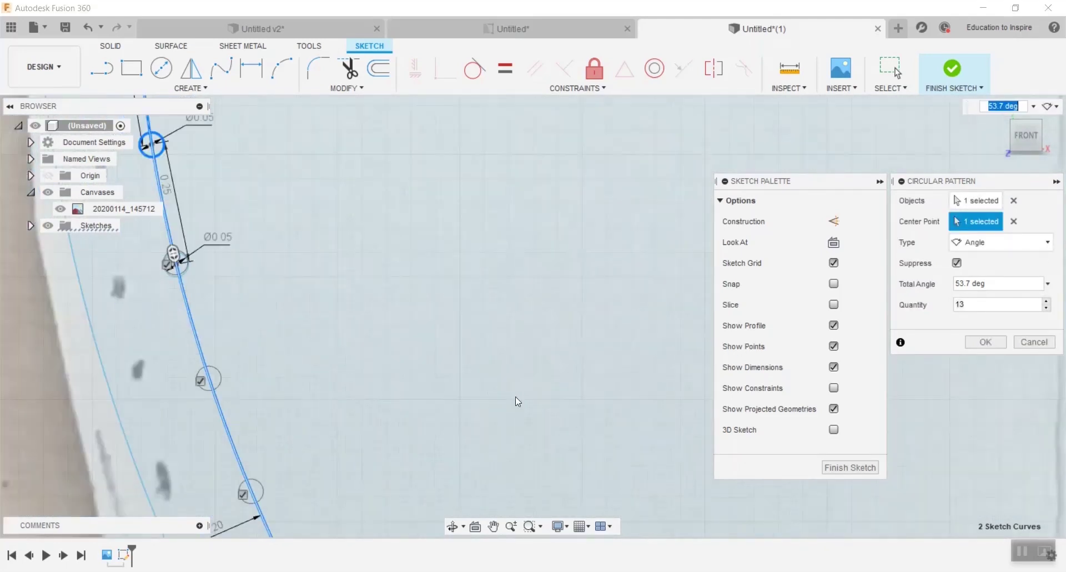
scroll(515, 396, down, 3)
mouse_move(514, 386)
middle_down()
mouse_move(402, 226)
mouse_move(502, 400)
mouse_move(358, 248)
middle_up()
scroll(465, 411, up, 5)
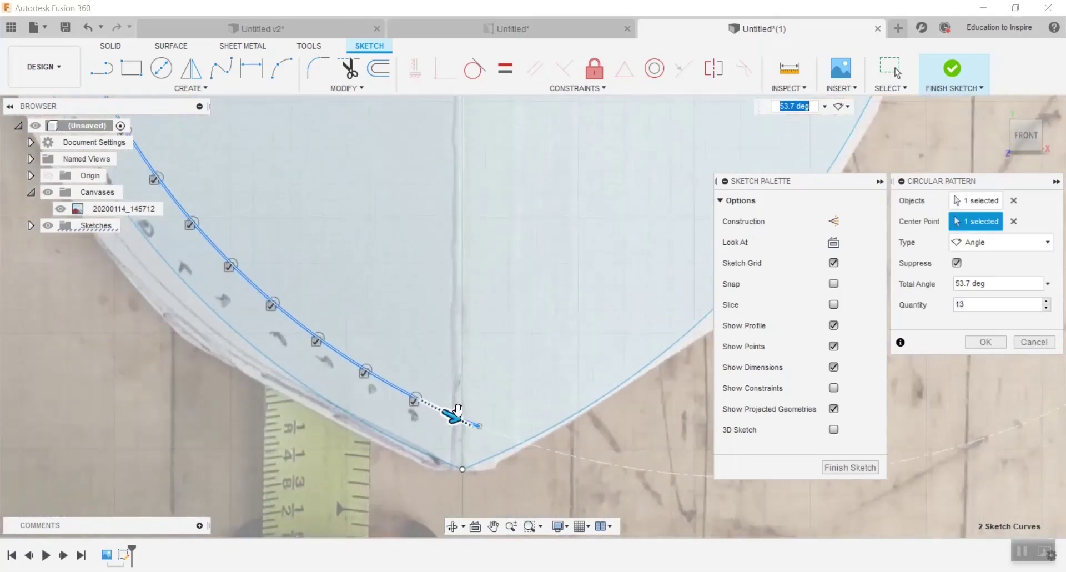
scroll(427, 418, down, 5)
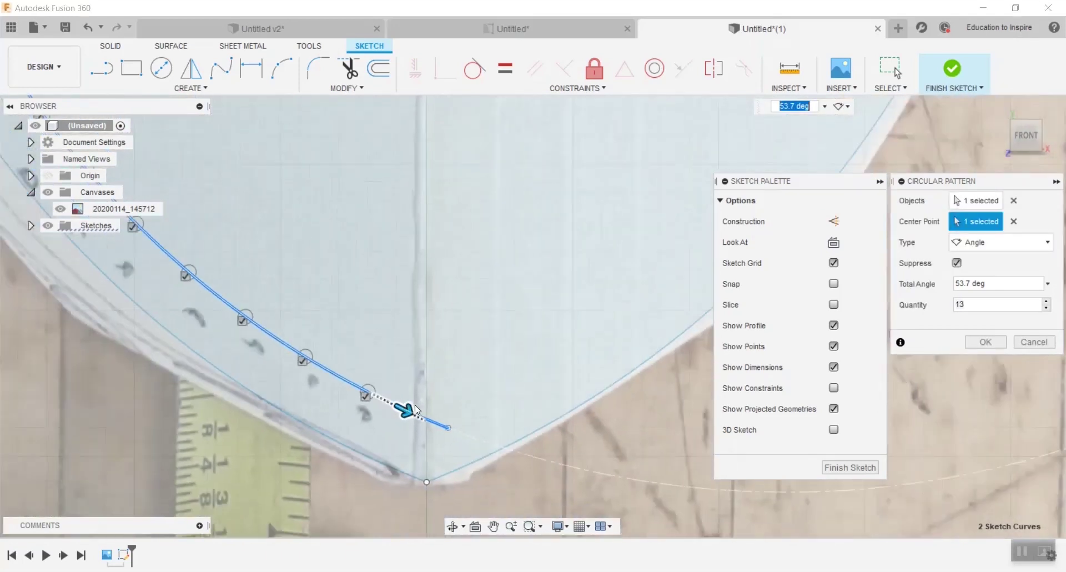
middle_drag(332, 197, 386, 255)
scroll(491, 378, up, 5)
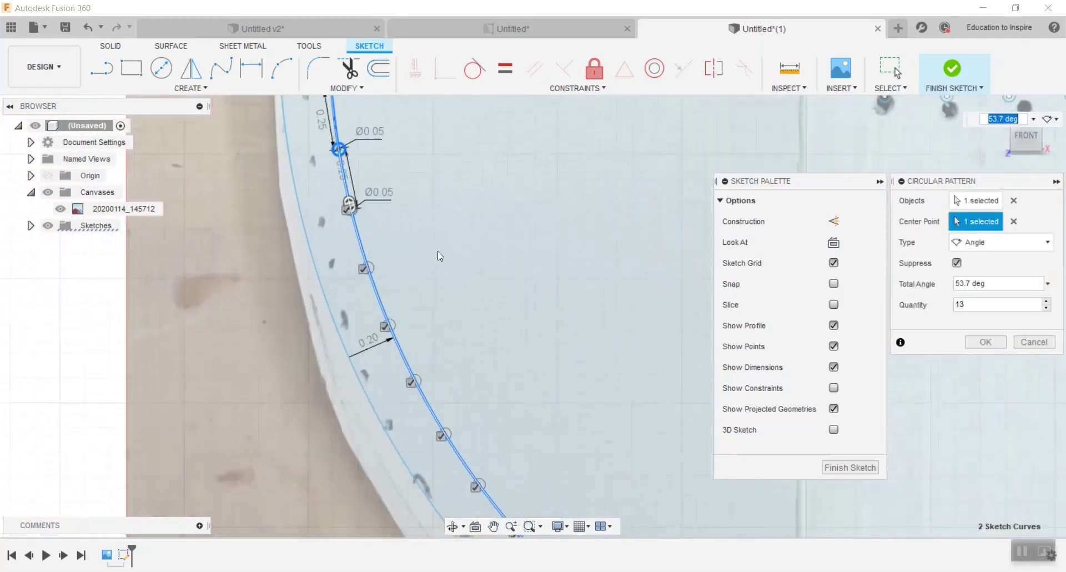
middle_drag(374, 206, 445, 319)
scroll(422, 319, up, 5)
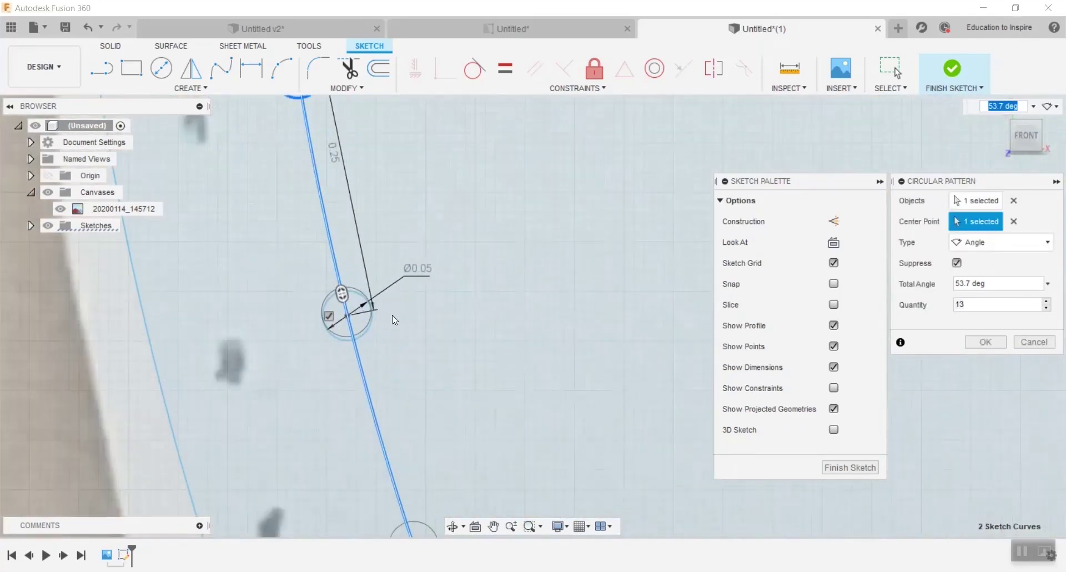
Change the pattern's total angle to 54.5° and check the last hole near the tip.
click(971, 283)
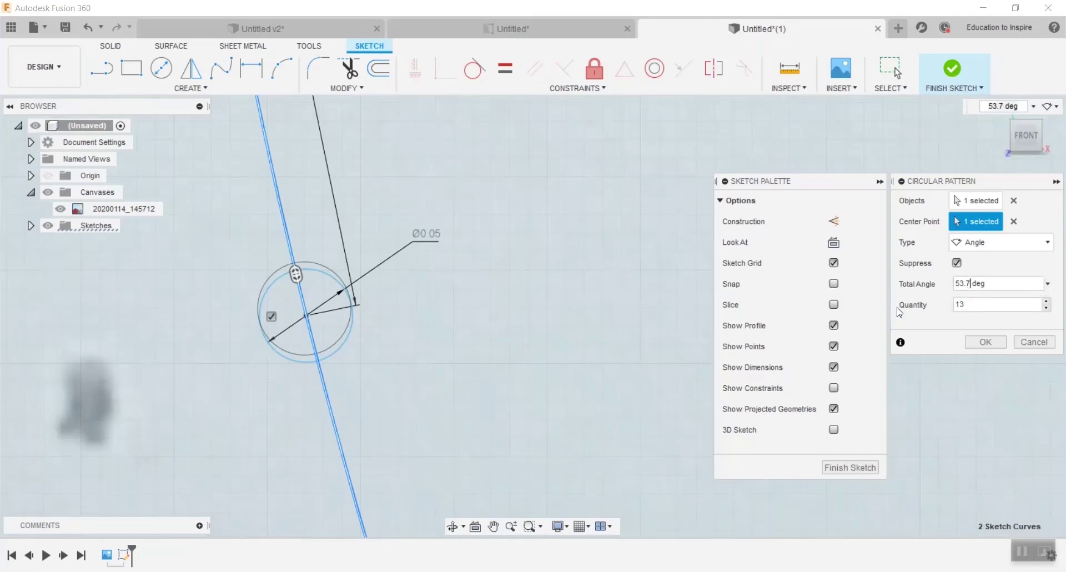
key(BackSpace)
key(BackSpace)
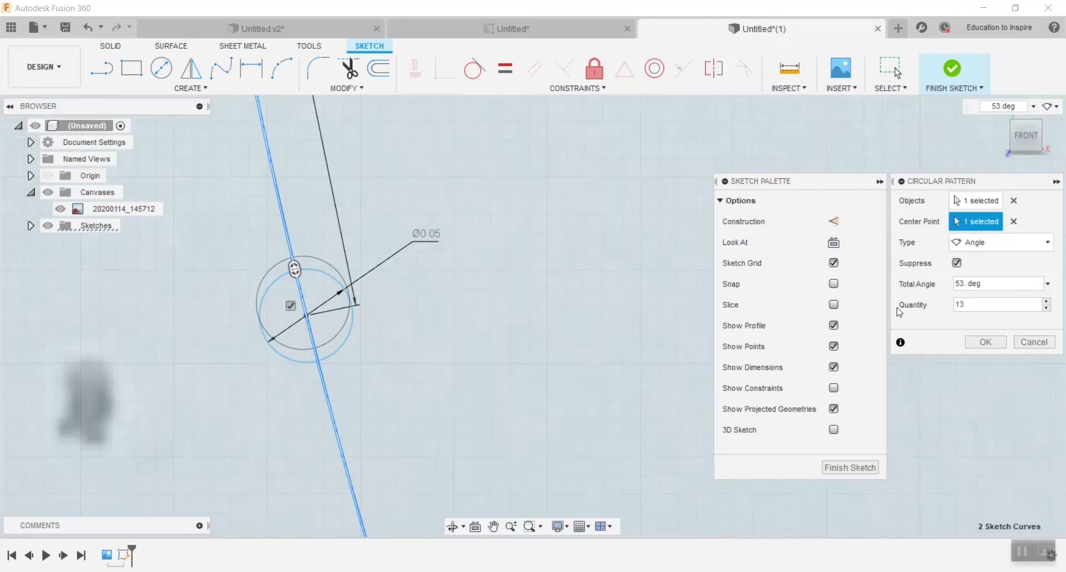
key(BackSpace)
key(BackSpace)
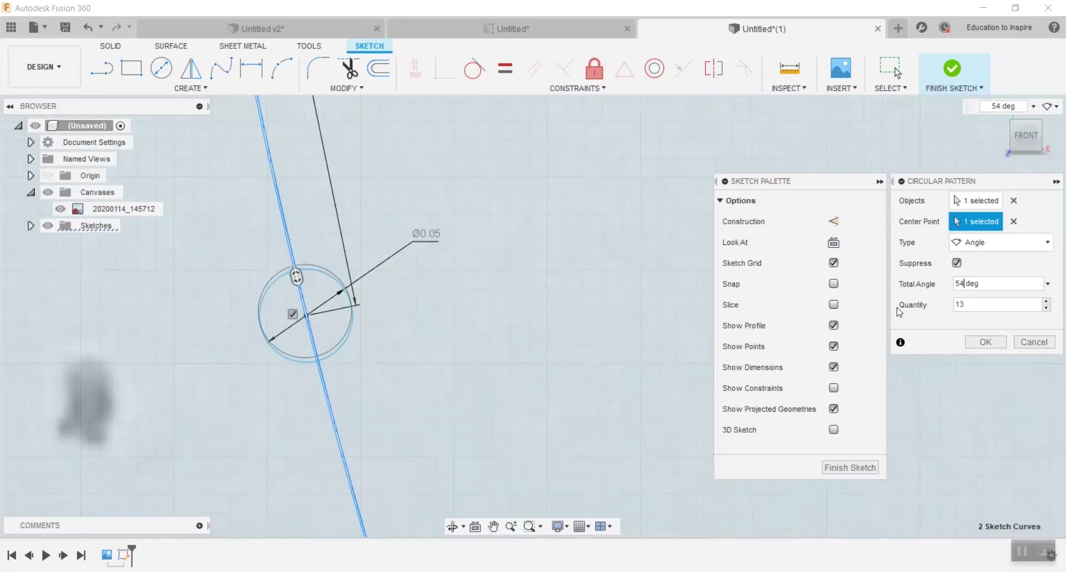
text(.5)
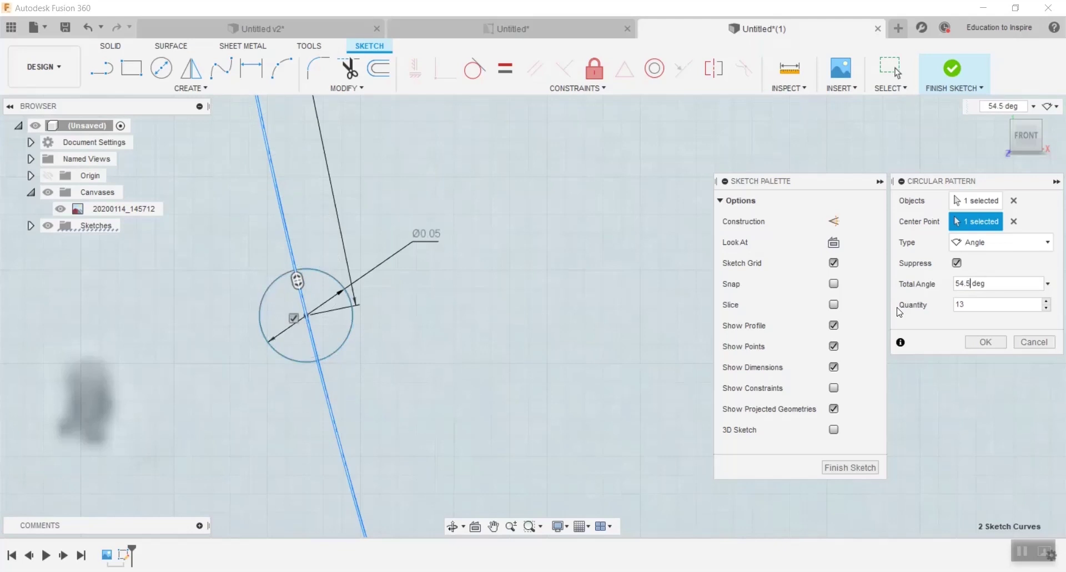
scroll(555, 411, down, 4)
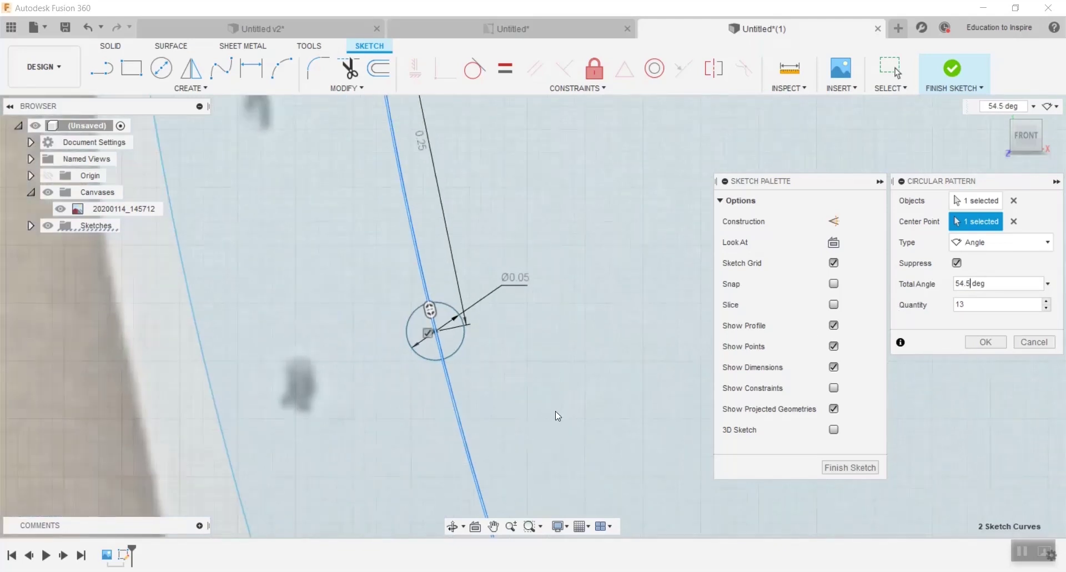
mouse_move(557, 404)
middle_down()
mouse_move(400, 276)
mouse_move(395, 458)
mouse_move(451, 455)
mouse_move(360, 238)
middle_up()
scroll(487, 427, down, 4)
middle_drag(487, 427, 329, 284)
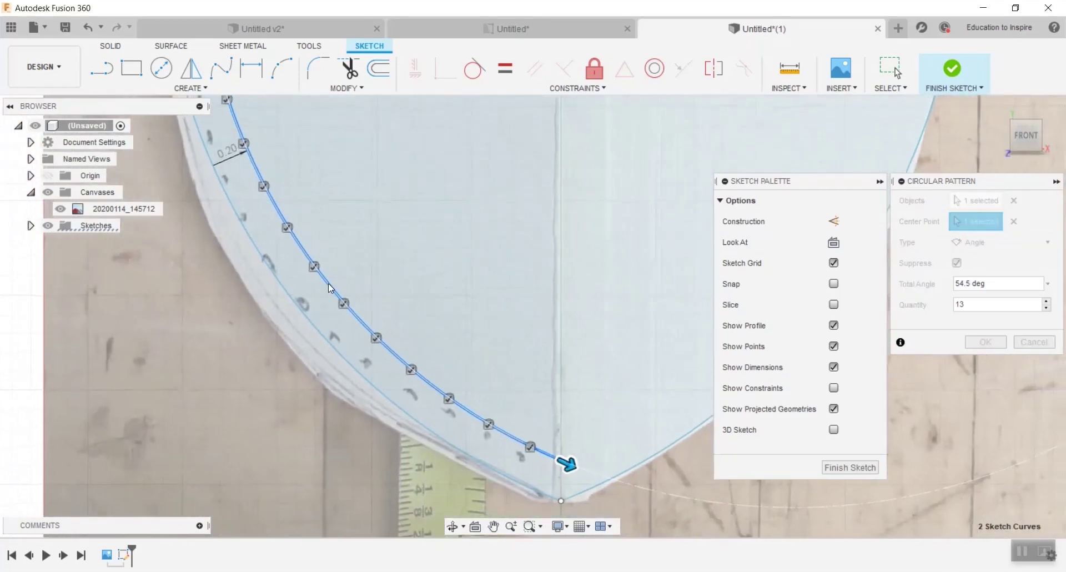
scroll(500, 428, up, 4)
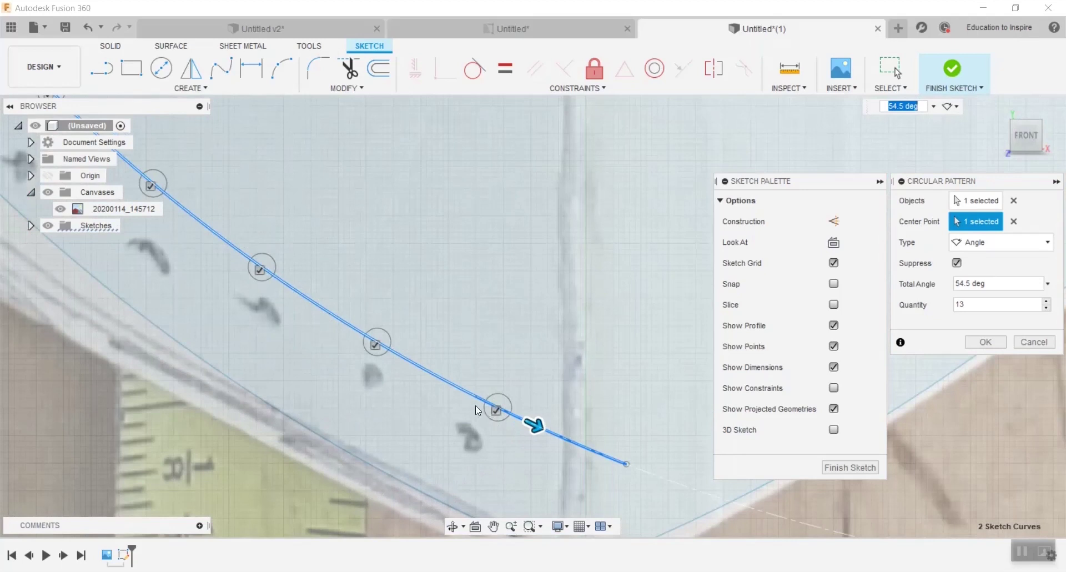
scroll(360, 311, down, 3)
scroll(413, 246, up, 5)
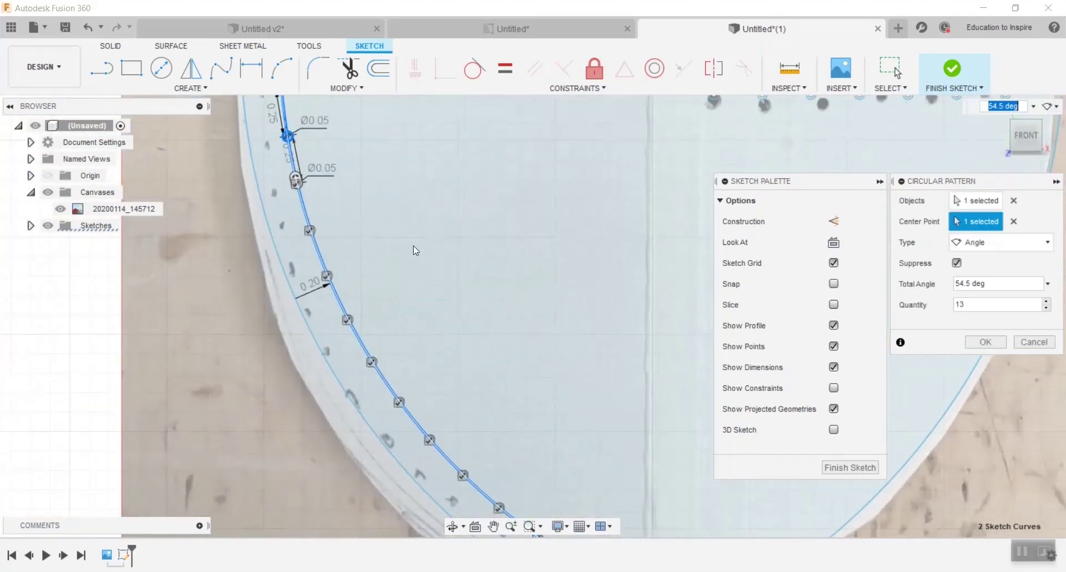
scroll(338, 214, up, 4)
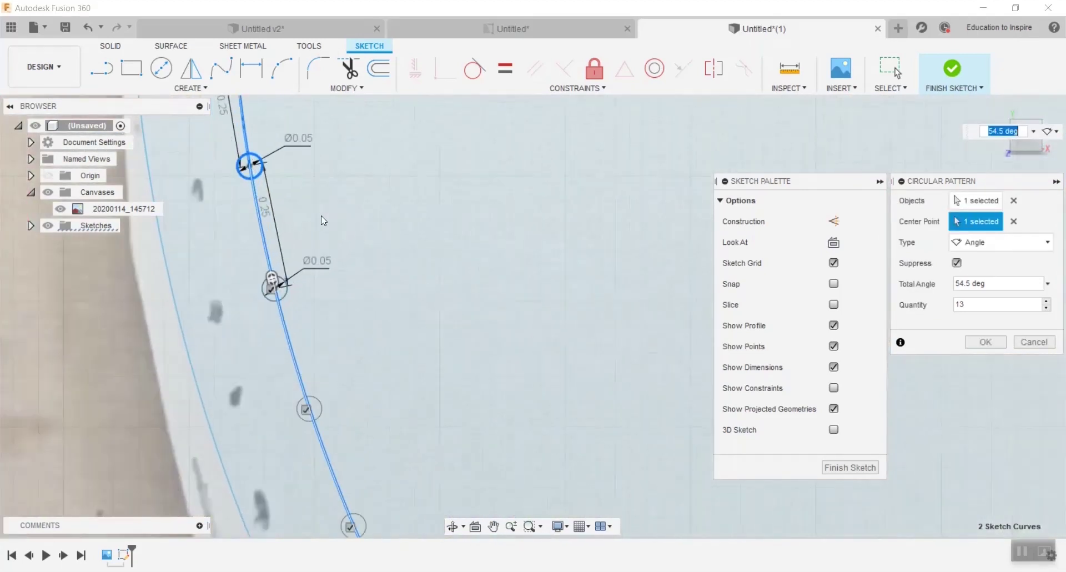
scroll(321, 219, up, 2)
scroll(294, 252, down, 5)
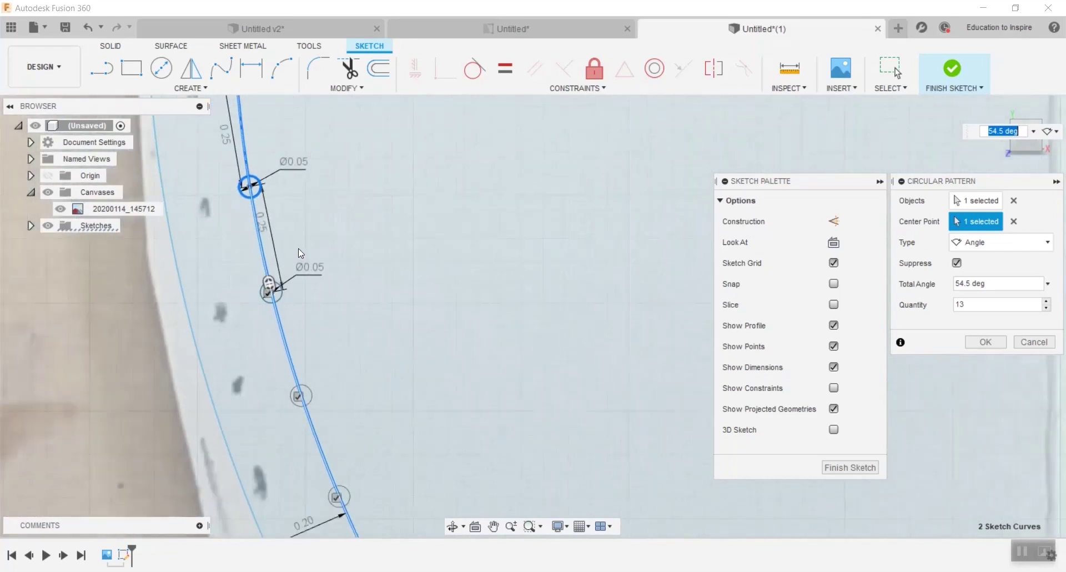
scroll(340, 265, down, 5)
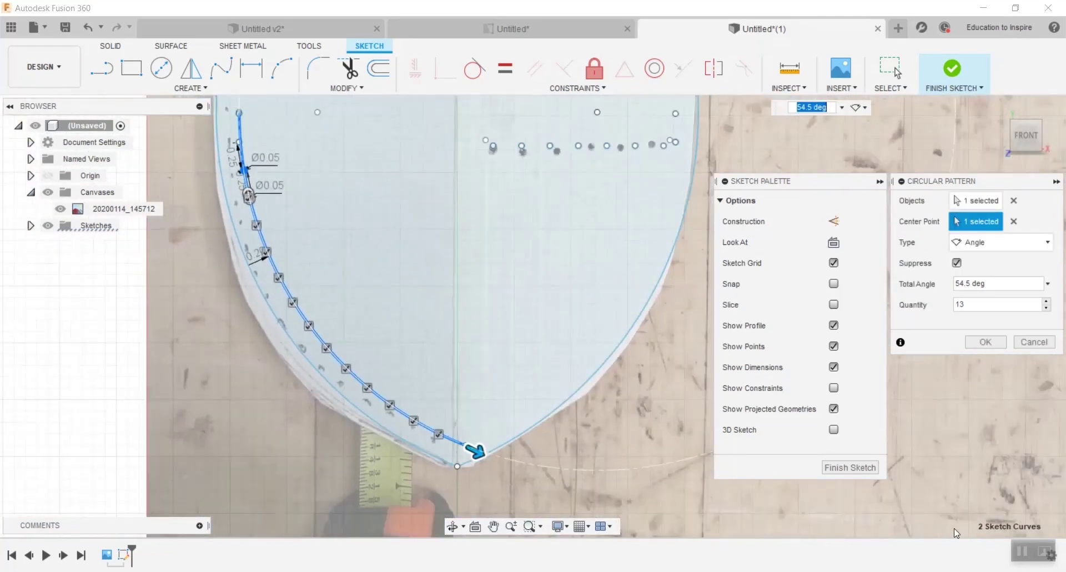
Confirm the 13-hole circular pattern and delete the guide arc the holes follow.
click(986, 342)
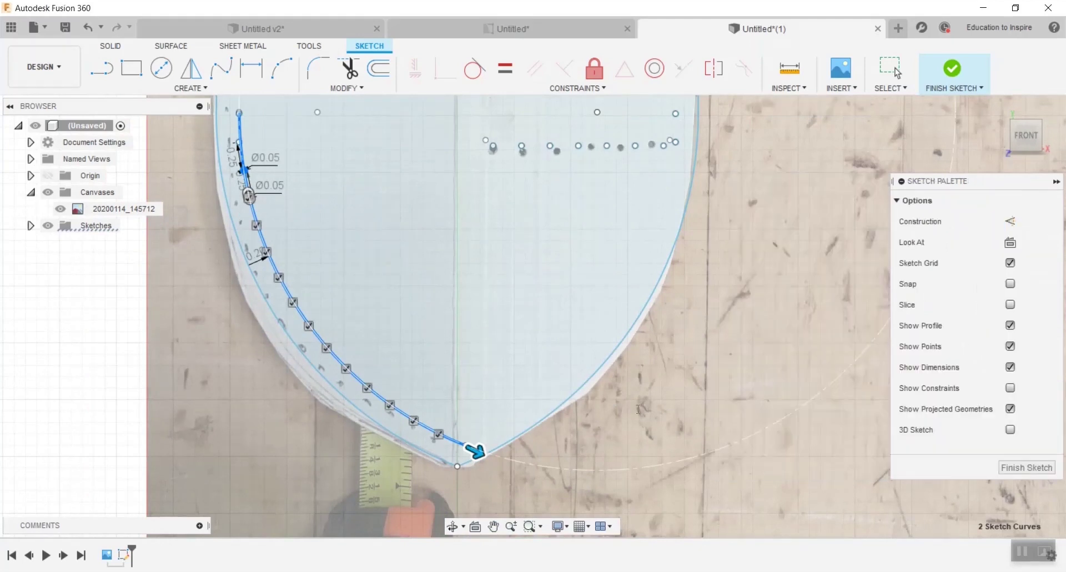
key(Escape)
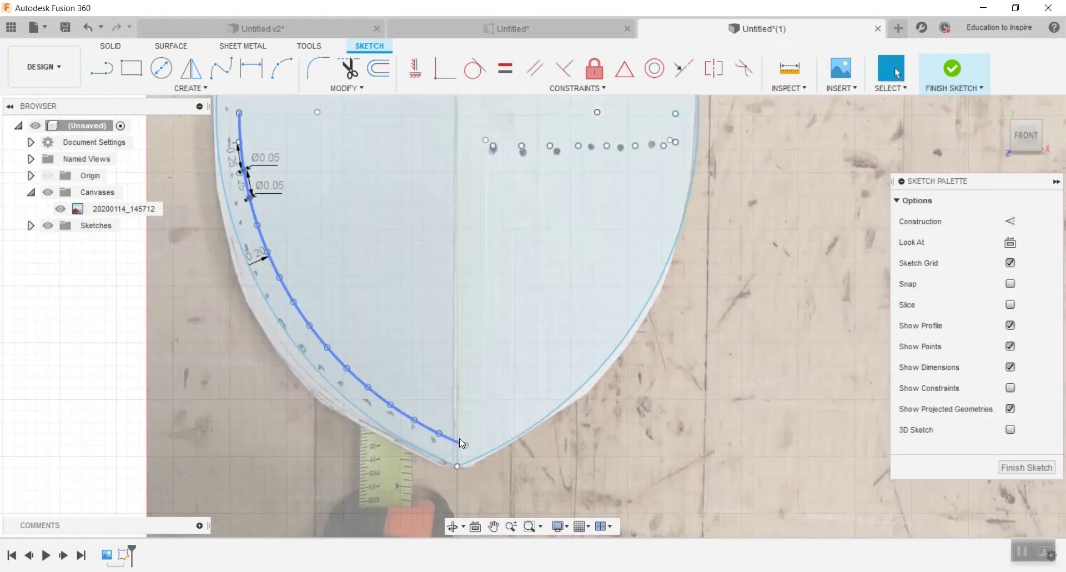
click(364, 382)
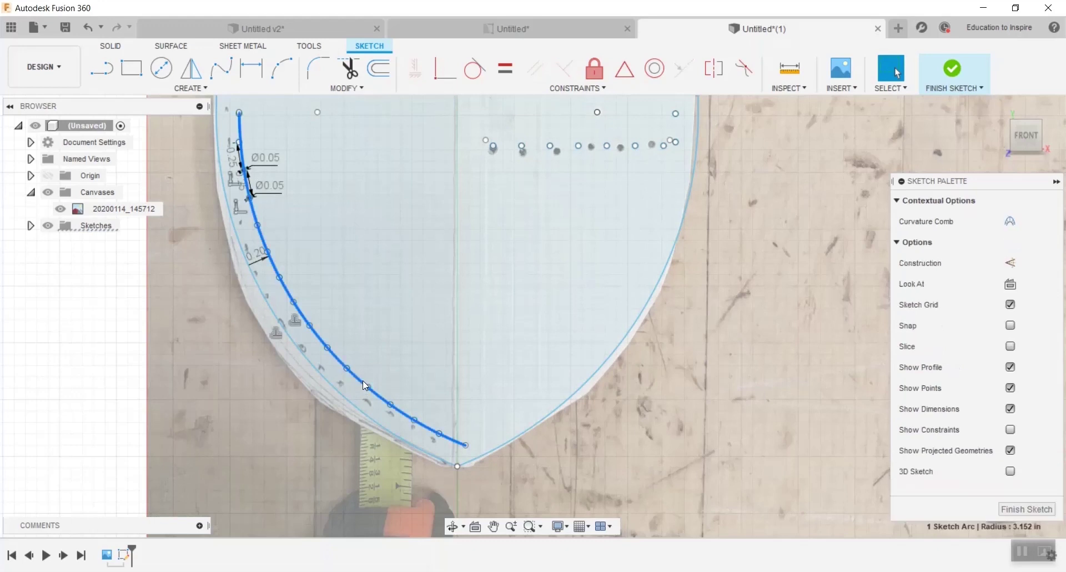
key(Delete)
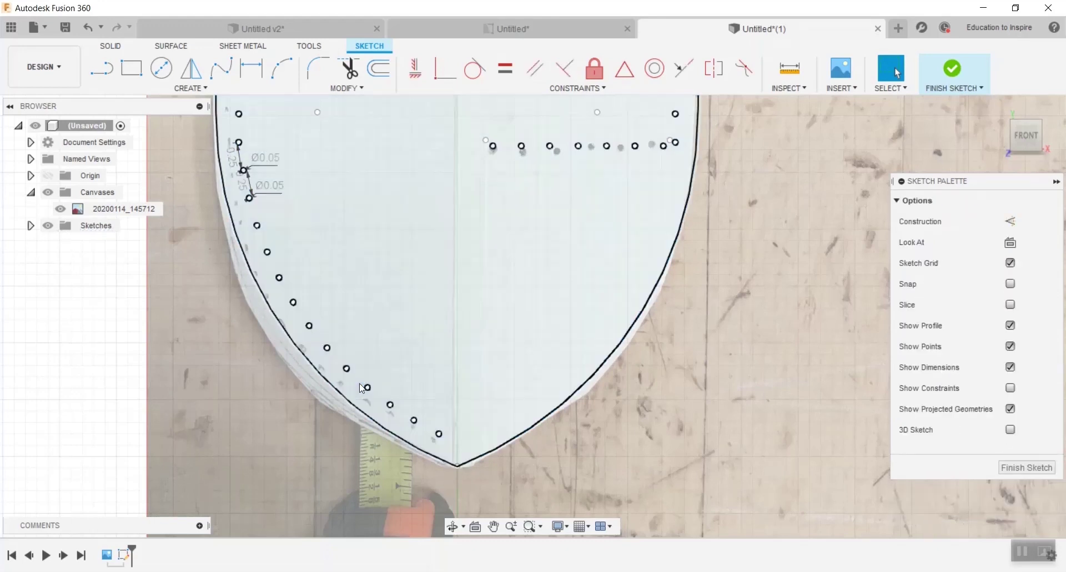
scroll(417, 285, down, 2)
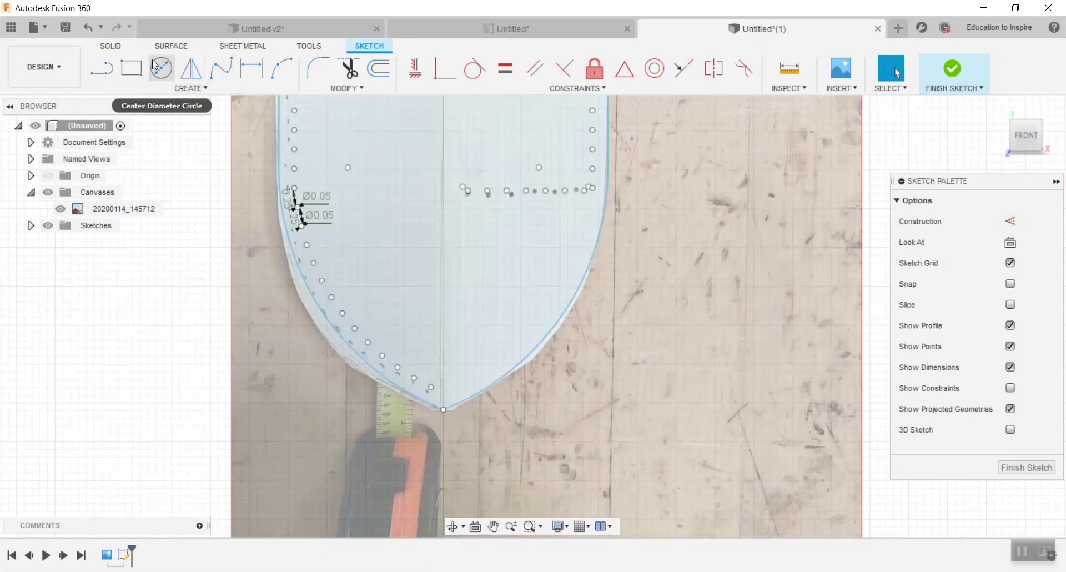
click(195, 71)
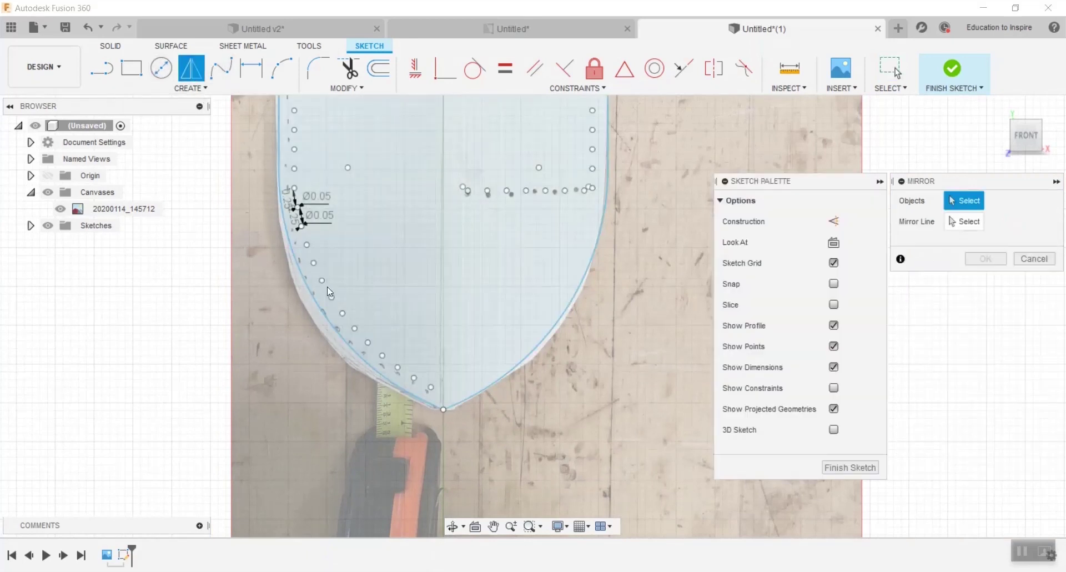
Lasso-select the 29 left-side stitch holes using freeform selection.
scroll(344, 294, up, 4)
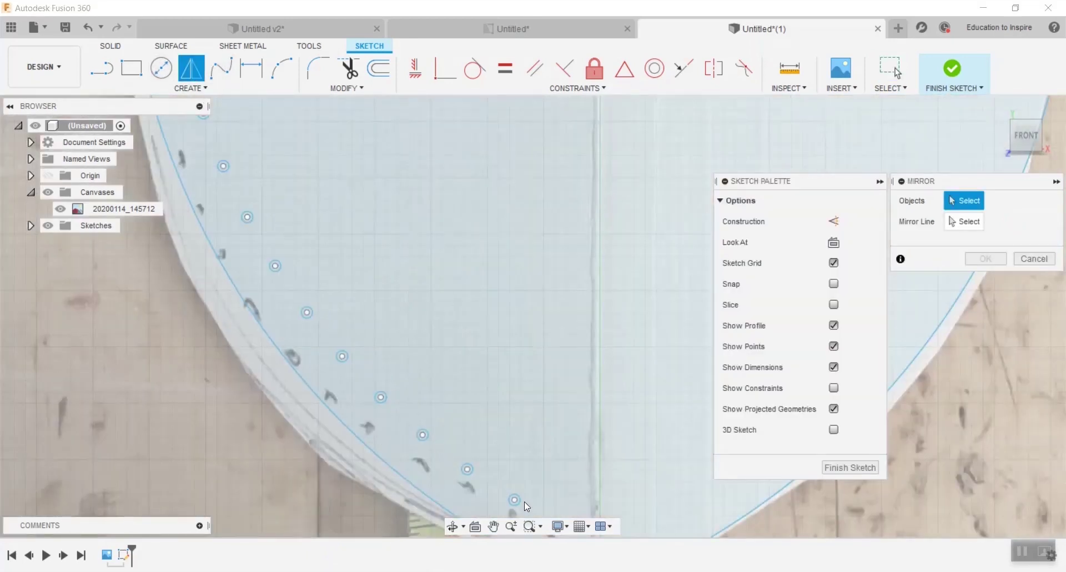
scroll(451, 360, down, 2)
mouse_move(438, 333)
middle_down()
mouse_move(427, 320)
mouse_move(442, 339)
middle_up()
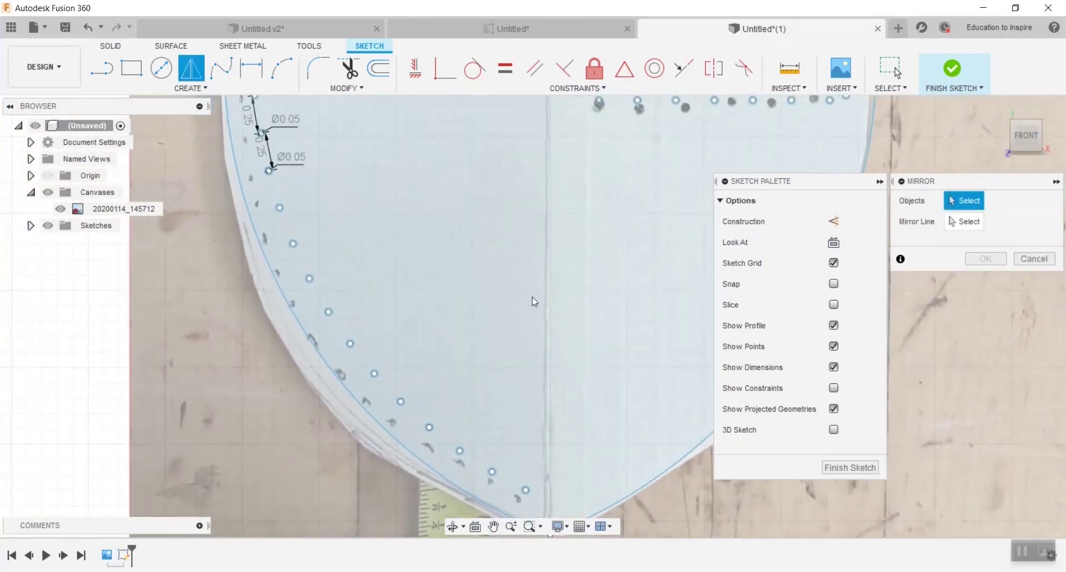
click(902, 88)
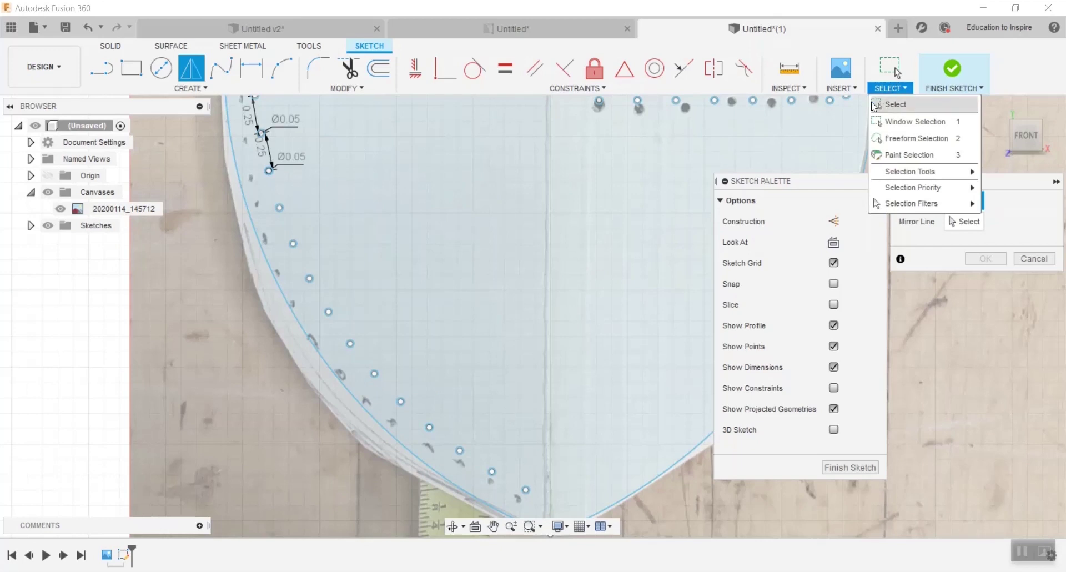
click(890, 140)
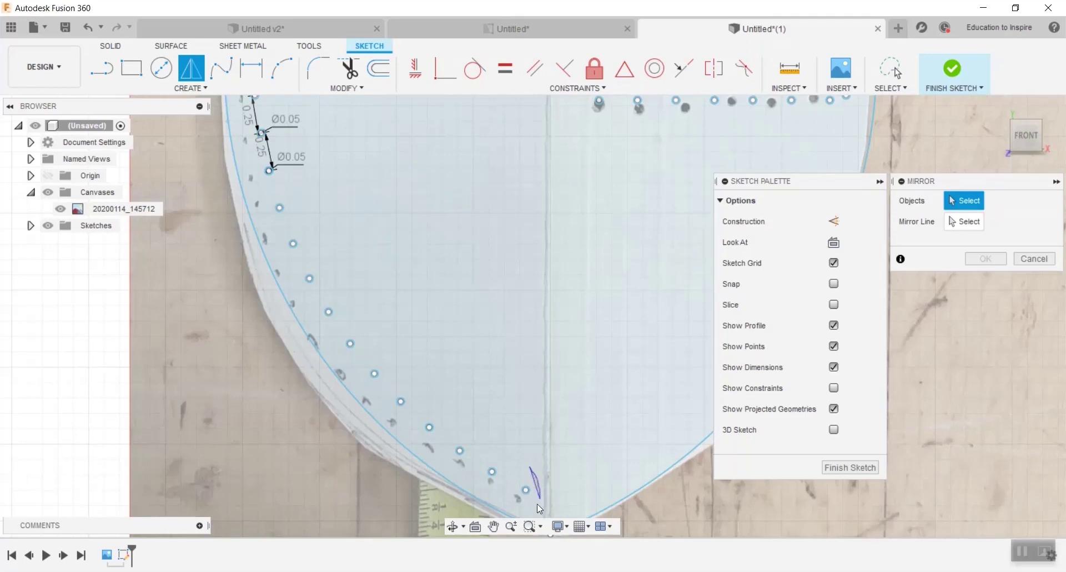
mouse_move(537, 505)
mouse_down()
mouse_move(412, 438)
mouse_move(301, 302)
mouse_move(272, 248)
mouse_move(240, 101)
mouse_move(269, 95)
mouse_move(314, 163)
mouse_up()
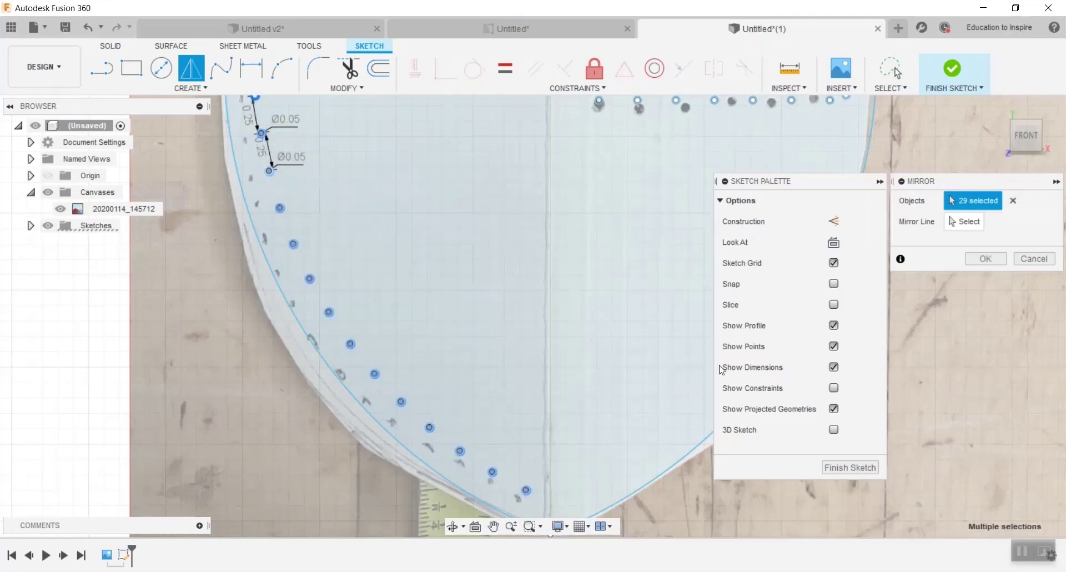
scroll(611, 372, down, 5)
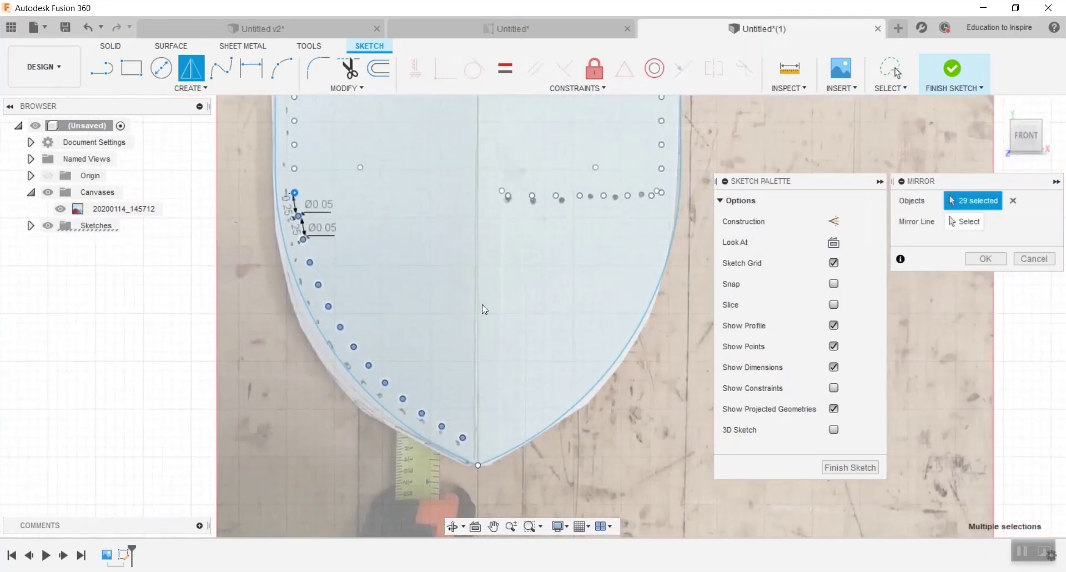
Mirror the selected holes across the vertical centre line onto the right side.
click(963, 222)
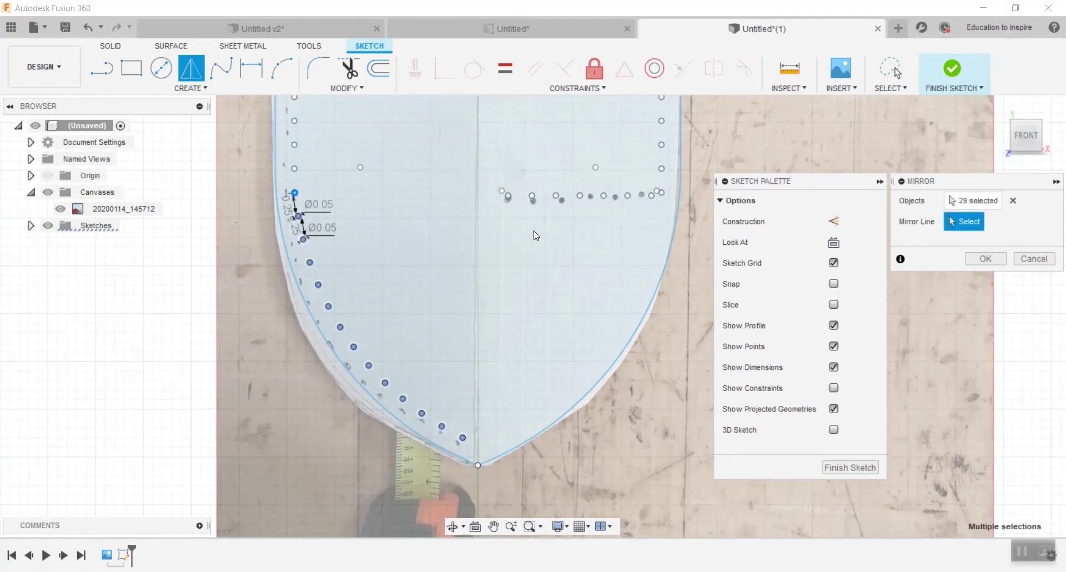
mouse_move(536, 233)
middle_down()
mouse_move(483, 424)
mouse_move(525, 410)
middle_up()
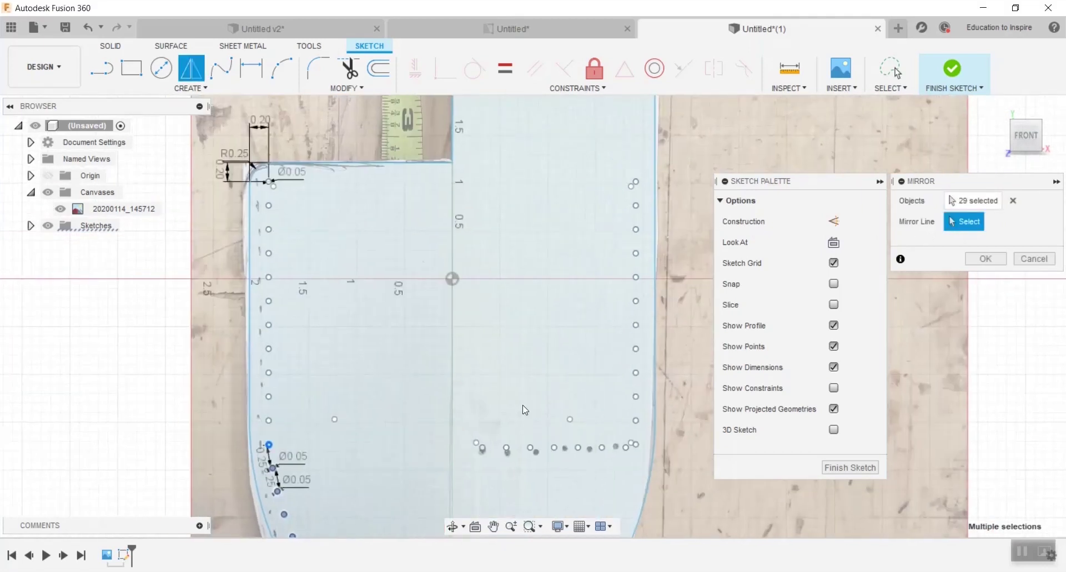
click(452, 132)
mouse_move(537, 396)
middle_down()
mouse_move(492, 205)
mouse_move(495, 216)
middle_up()
scroll(540, 251, up, 4)
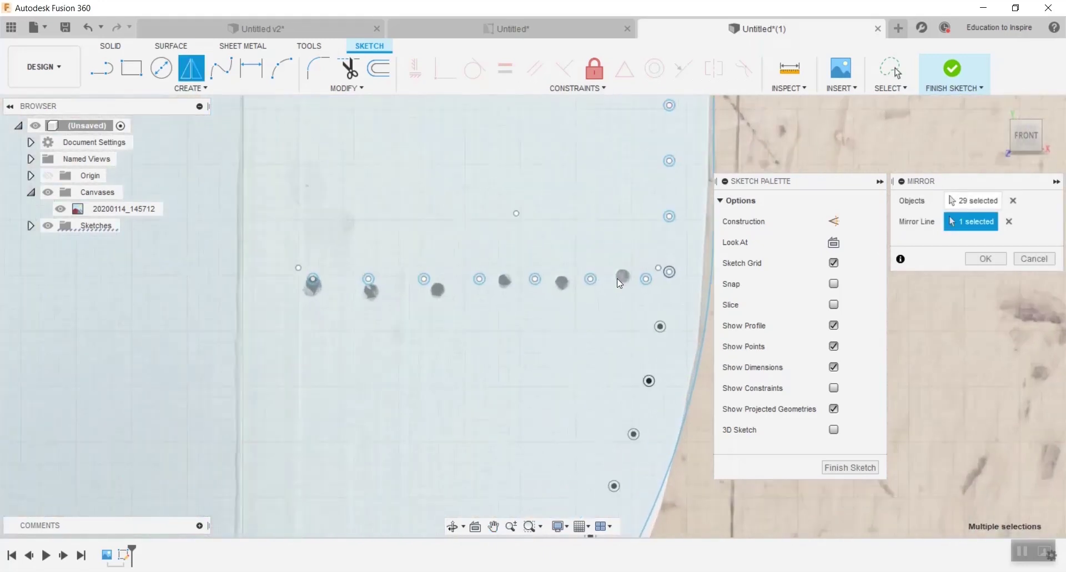
scroll(619, 283, up, 2)
scroll(648, 277, down, 4)
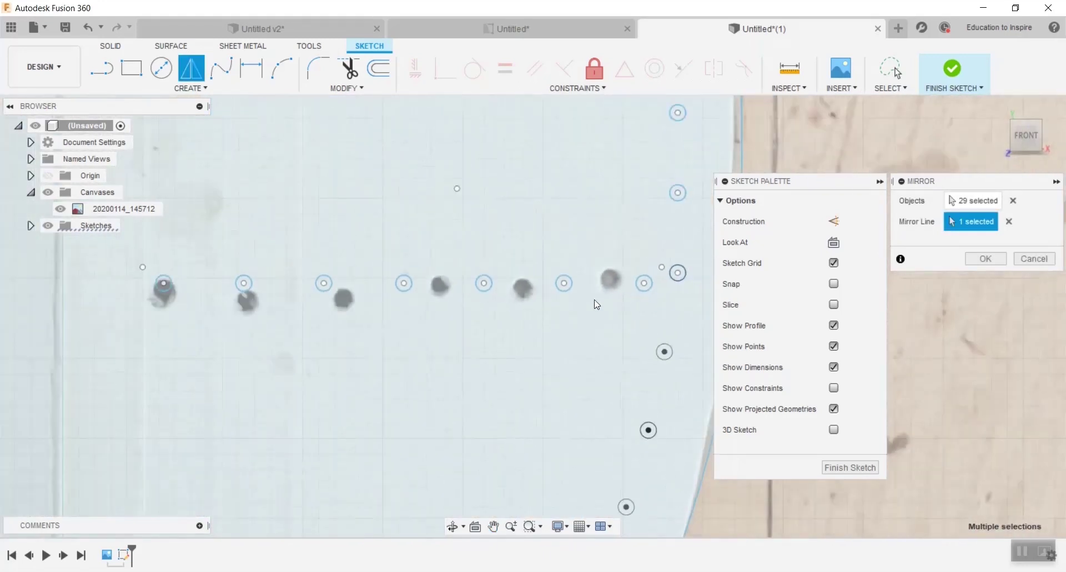
scroll(588, 315, down, 2)
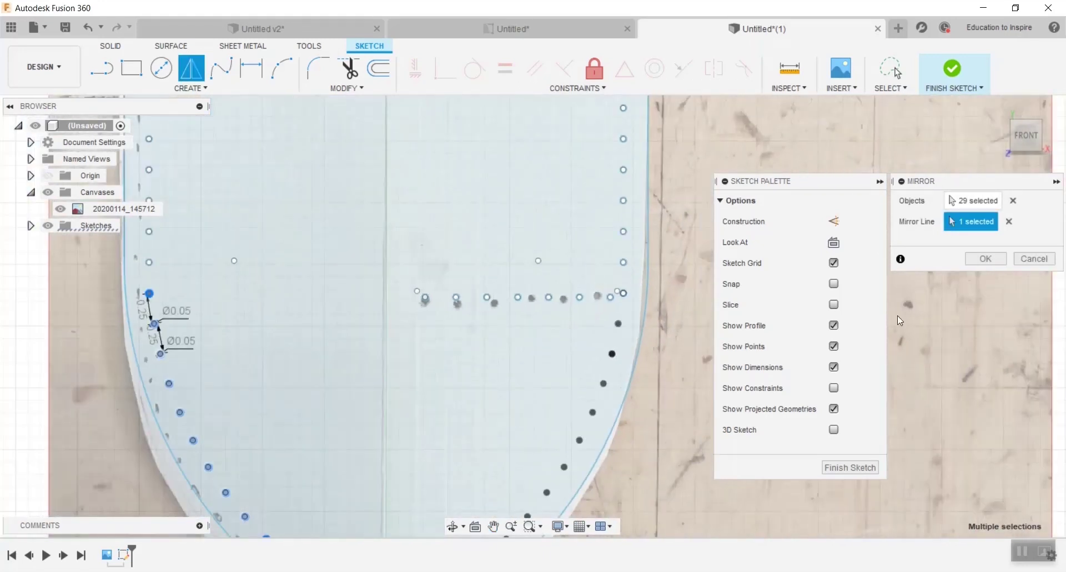
click(994, 258)
scroll(494, 267, down, 5)
Hide the wood reference photo canvas and review the sketch's stitch holes.
scroll(445, 351, down, 3)
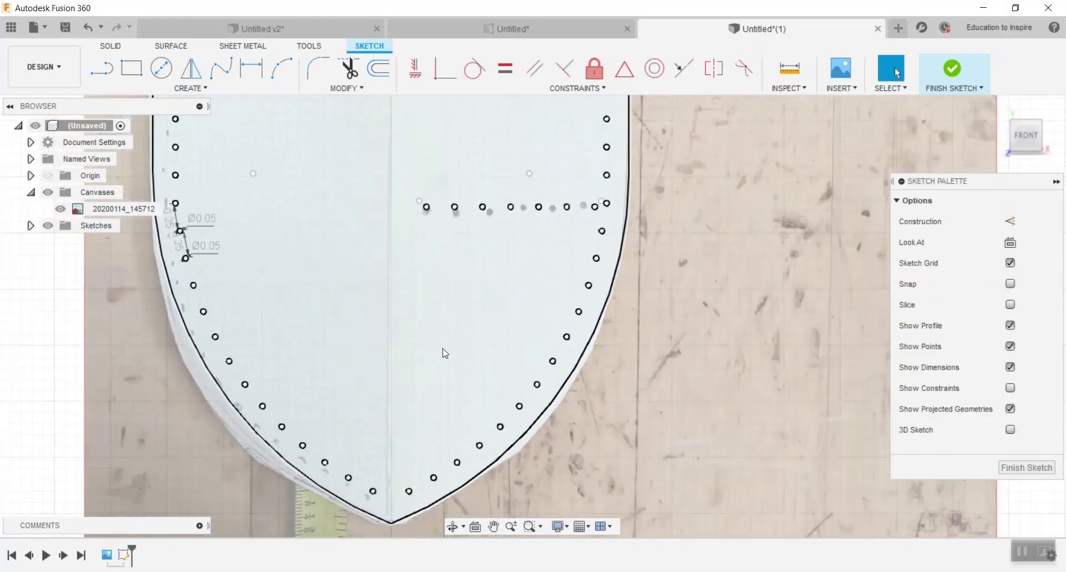
click(74, 216)
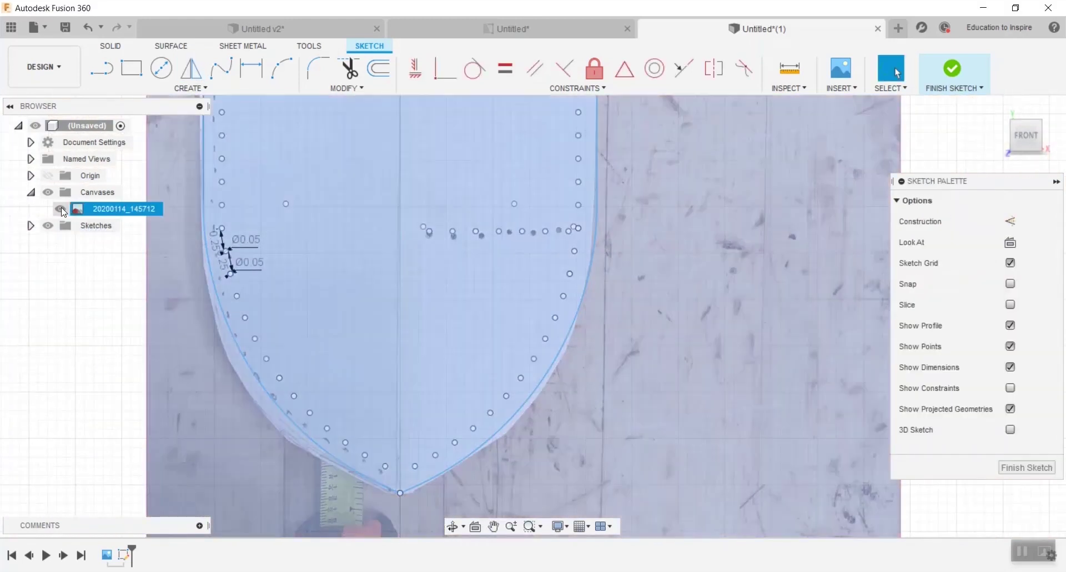
click(60, 209)
scroll(341, 242, up, 5)
scroll(453, 367, down, 4)
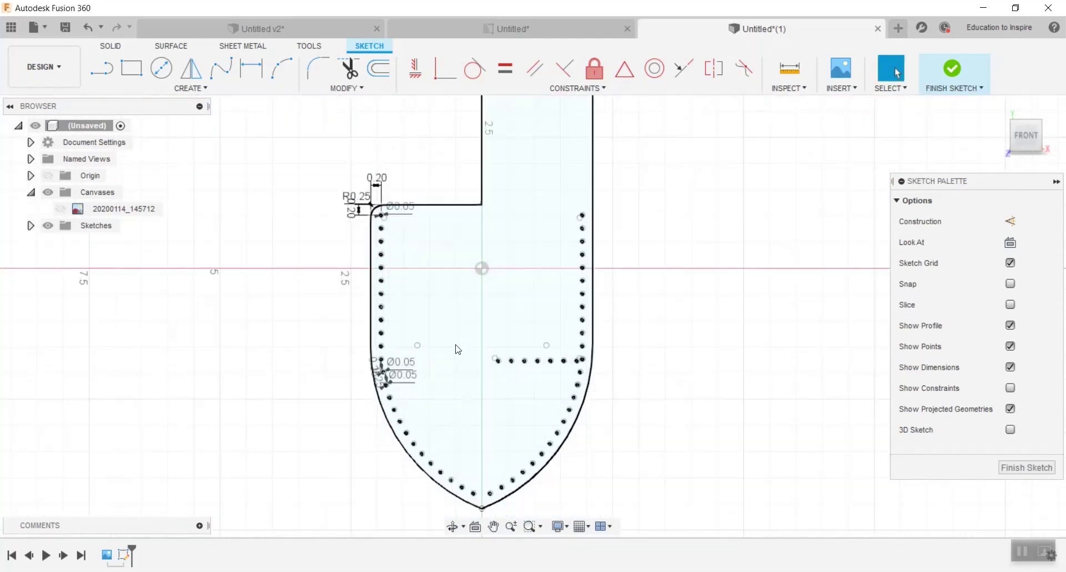
scroll(444, 352, up, 2)
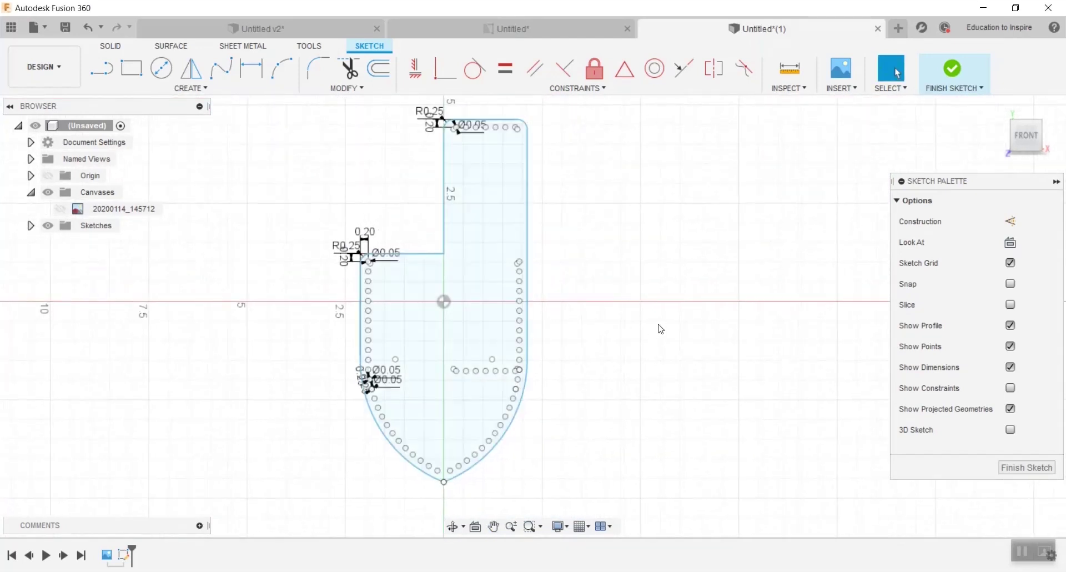
scroll(564, 381, up, 10)
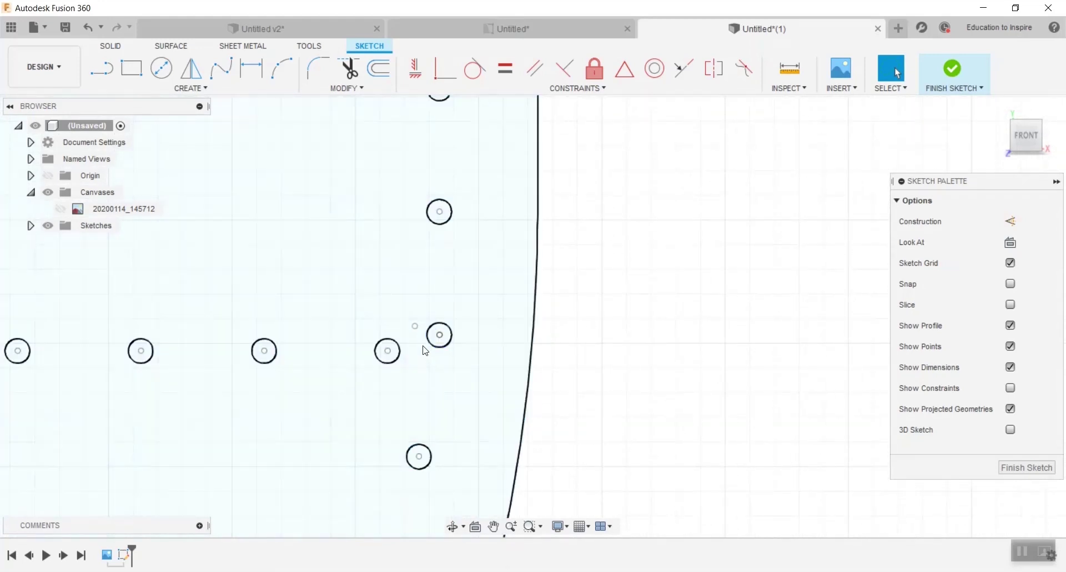
scroll(423, 350, down, 8)
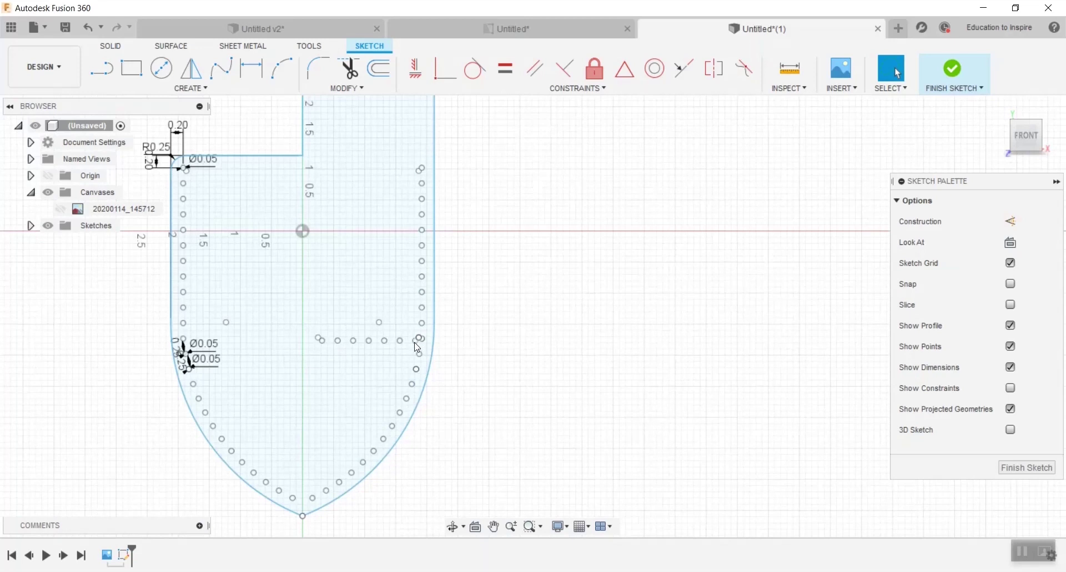
scroll(417, 347, down, 5)
mouse_move(395, 288)
middle_down()
mouse_move(398, 314)
mouse_move(441, 293)
middle_up()
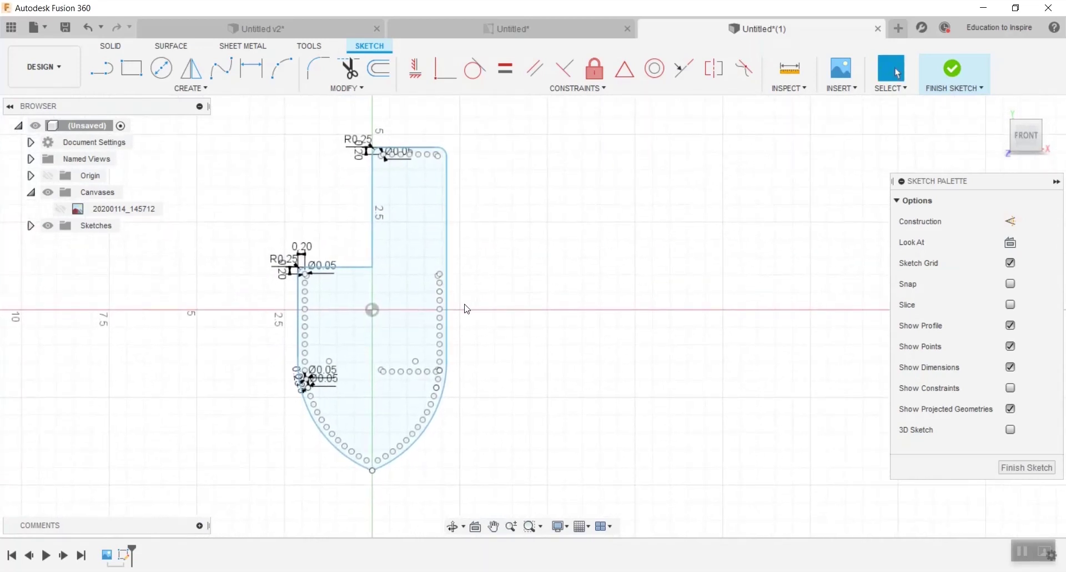
scroll(474, 308, up, 1)
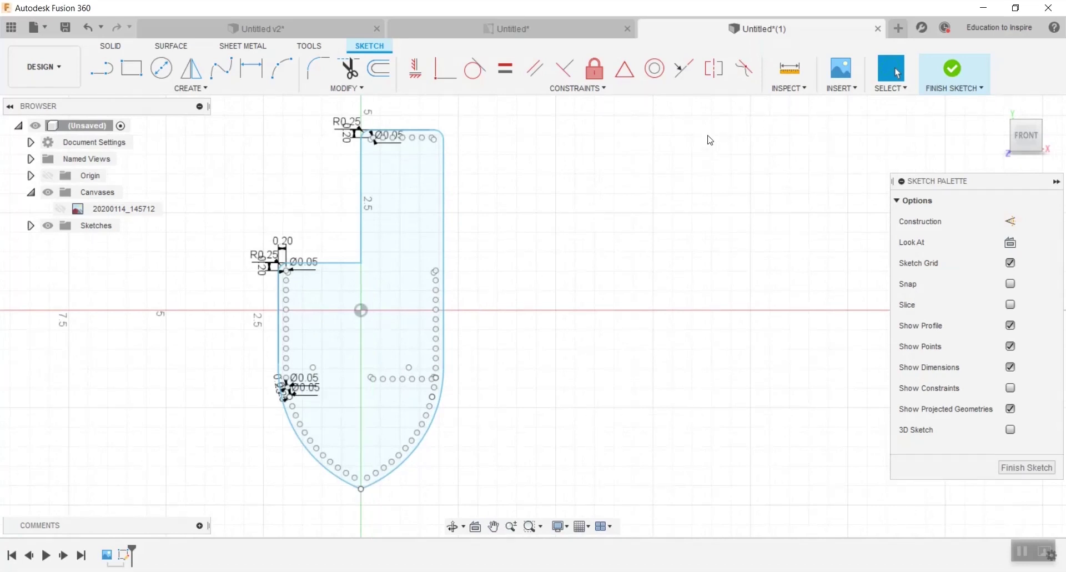
Finish the sheath sketch and return to the isometric home view.
click(948, 69)
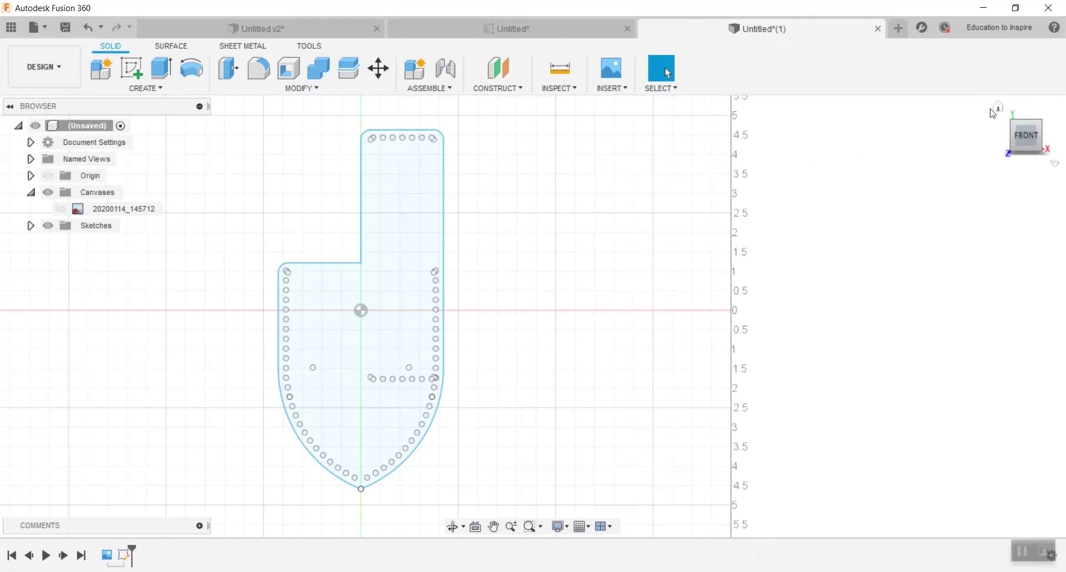
click(998, 106)
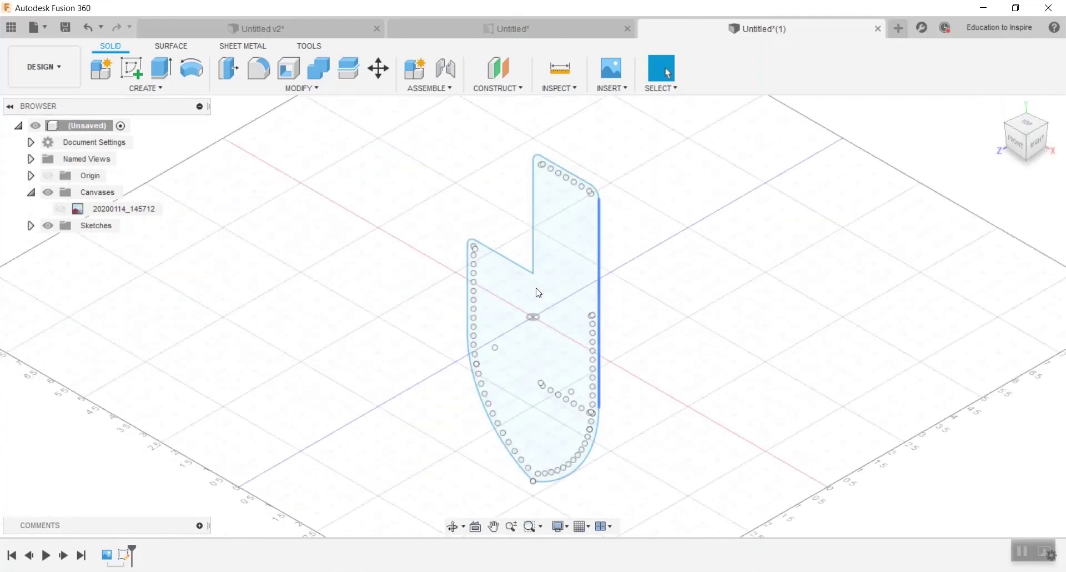
Extrude the sheath profile 0.2 in into a solid body.
click(163, 72)
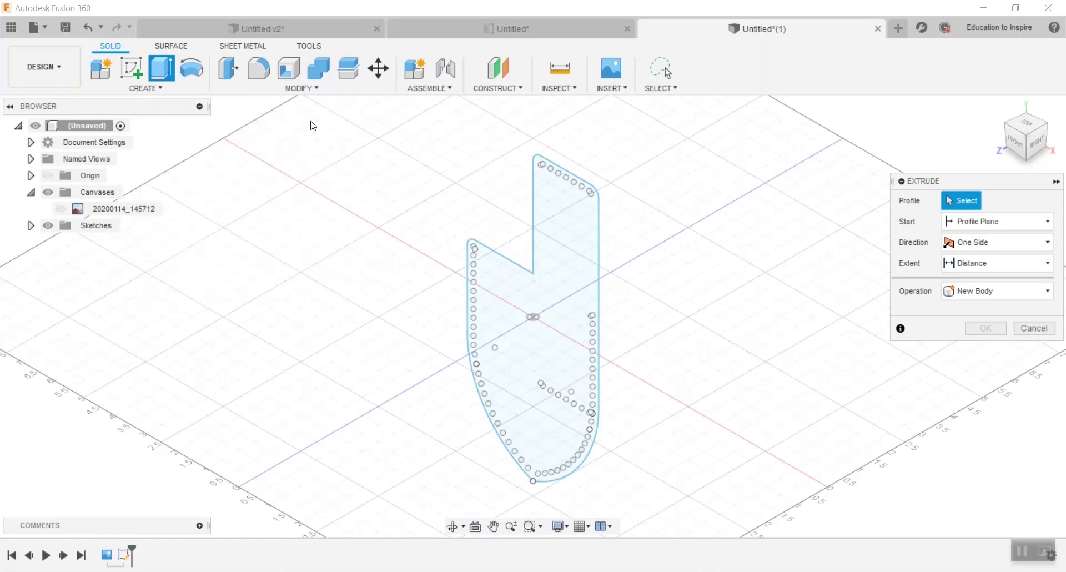
click(560, 277)
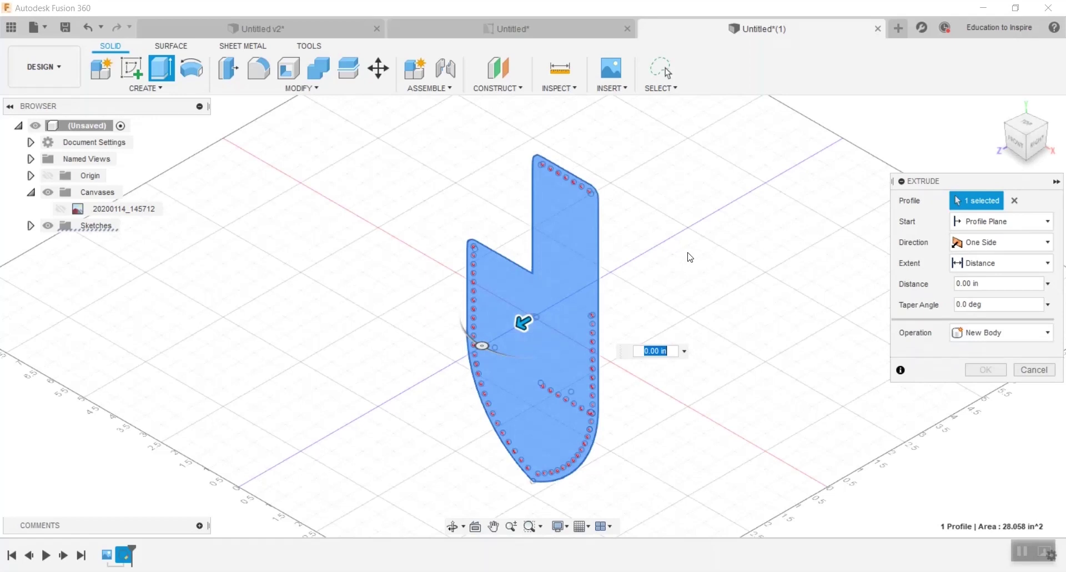
key(BackSpace)
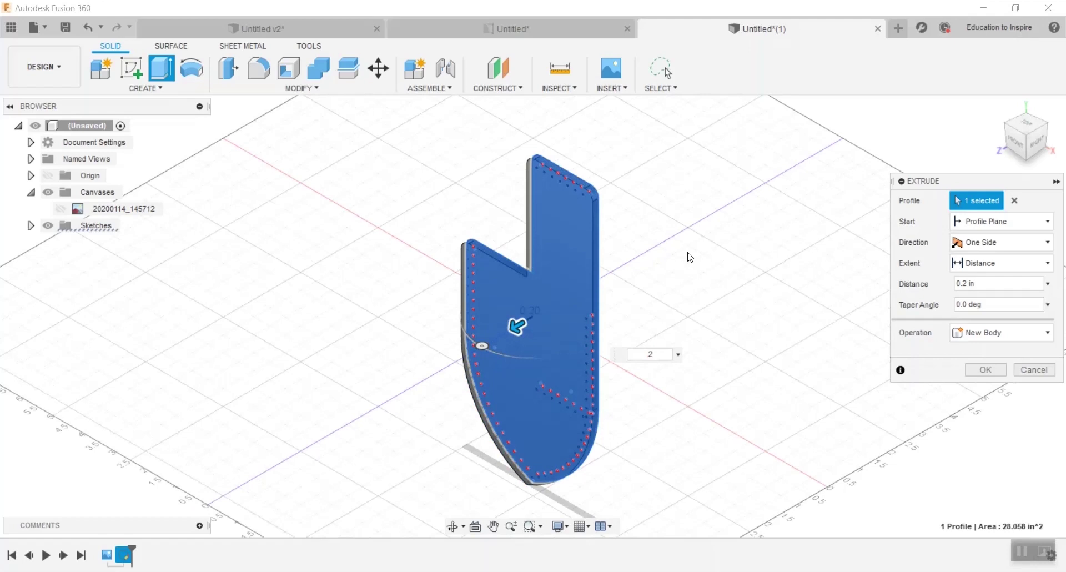
key(Return)
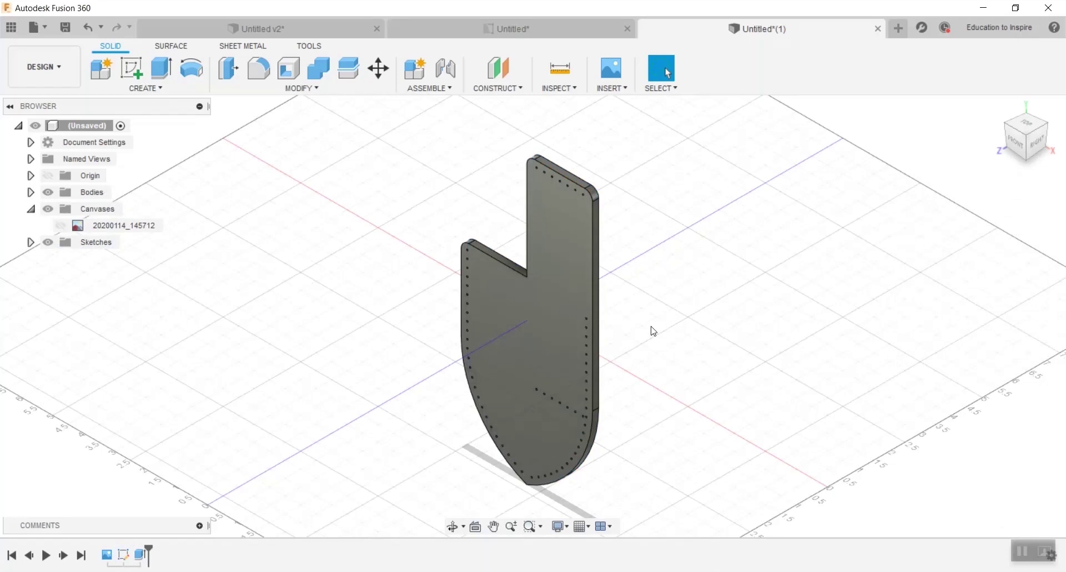
shift+middle_drag(651, 326, 614, 415)
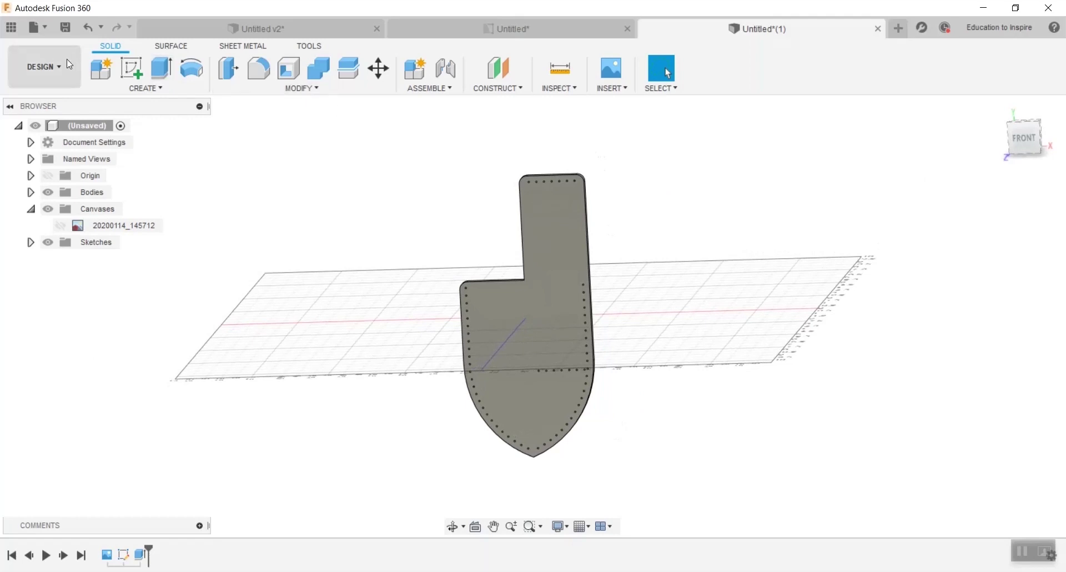
Save the design as Untitled in the Steampunk project.
click(65, 28)
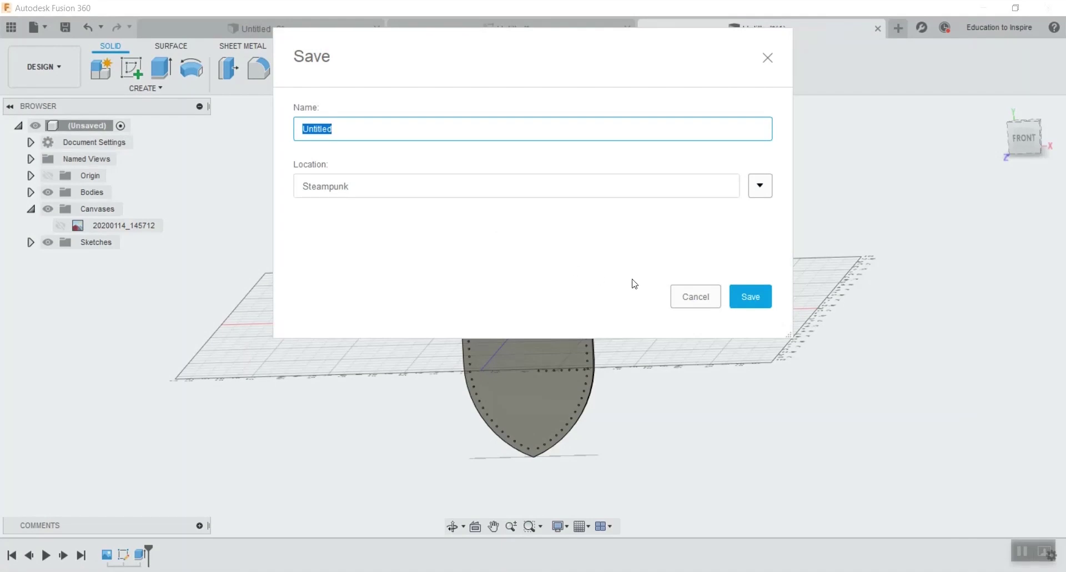
click(751, 297)
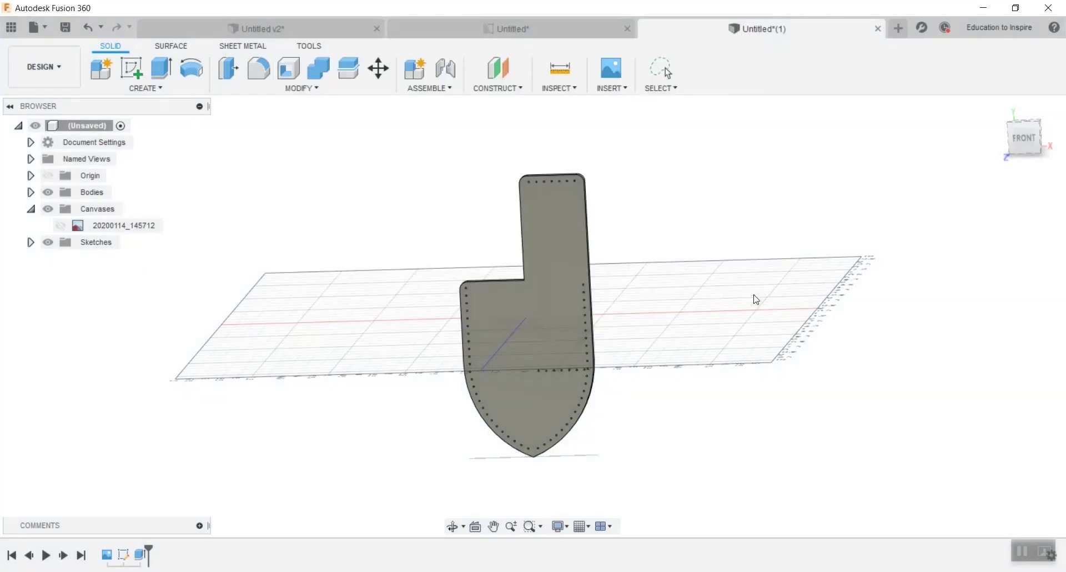
click(54, 62)
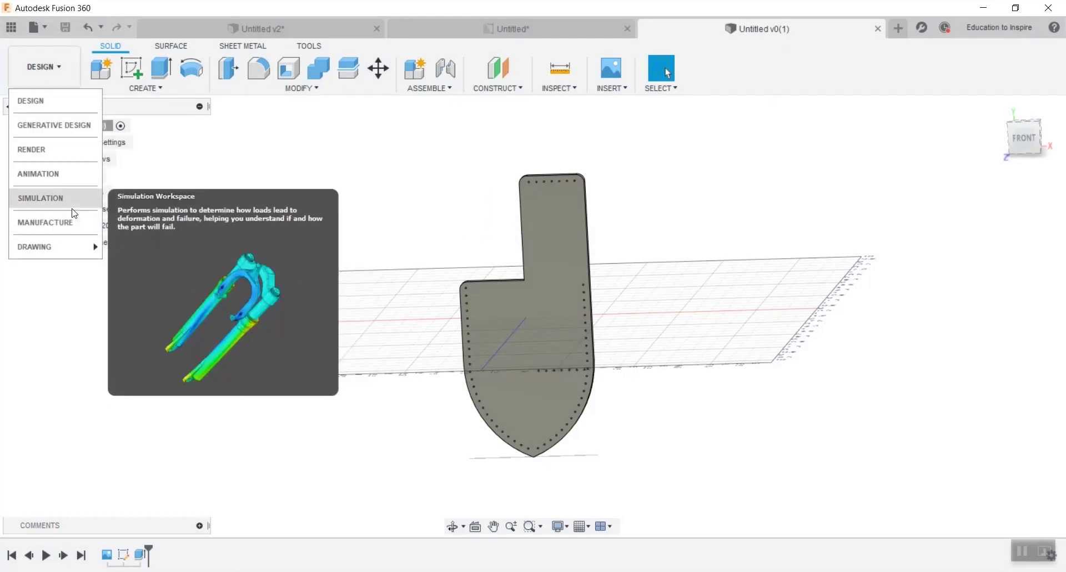
Create a drawing From Design using ASME, inch units and a B (17in x 11in) sheet.
mouse_move(59, 245)
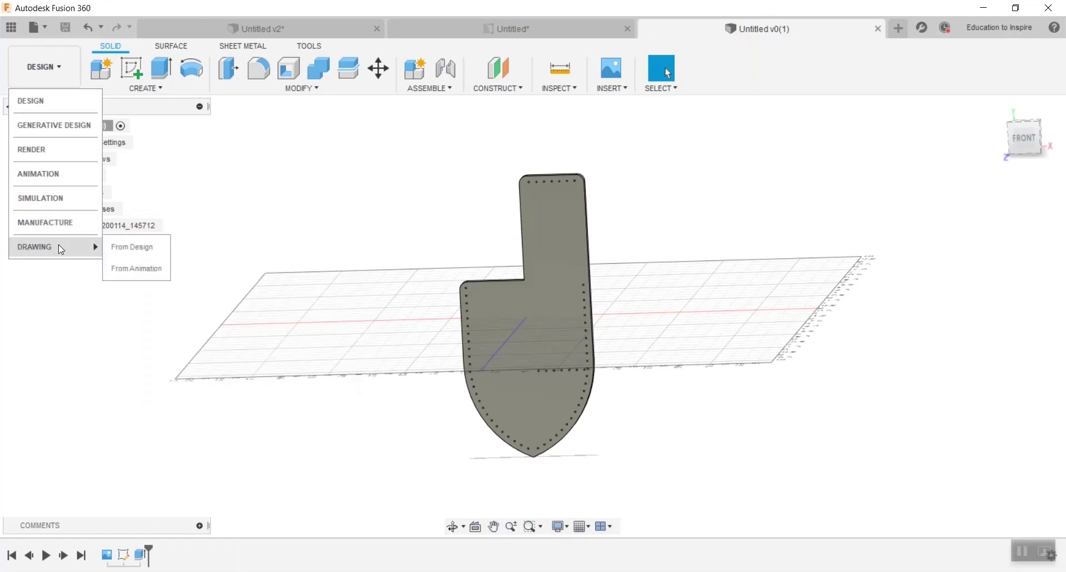
click(124, 249)
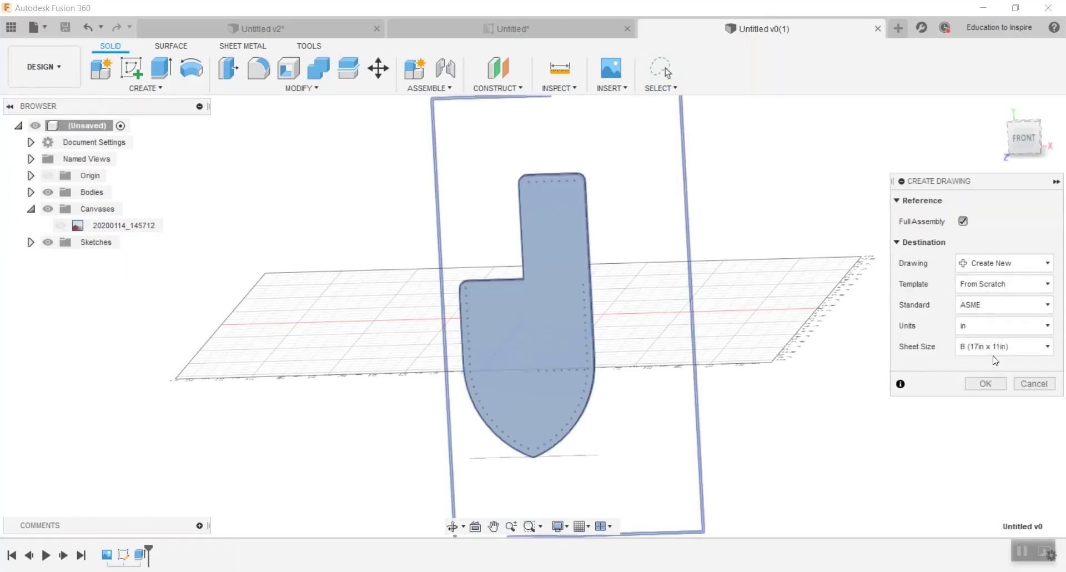
click(985, 384)
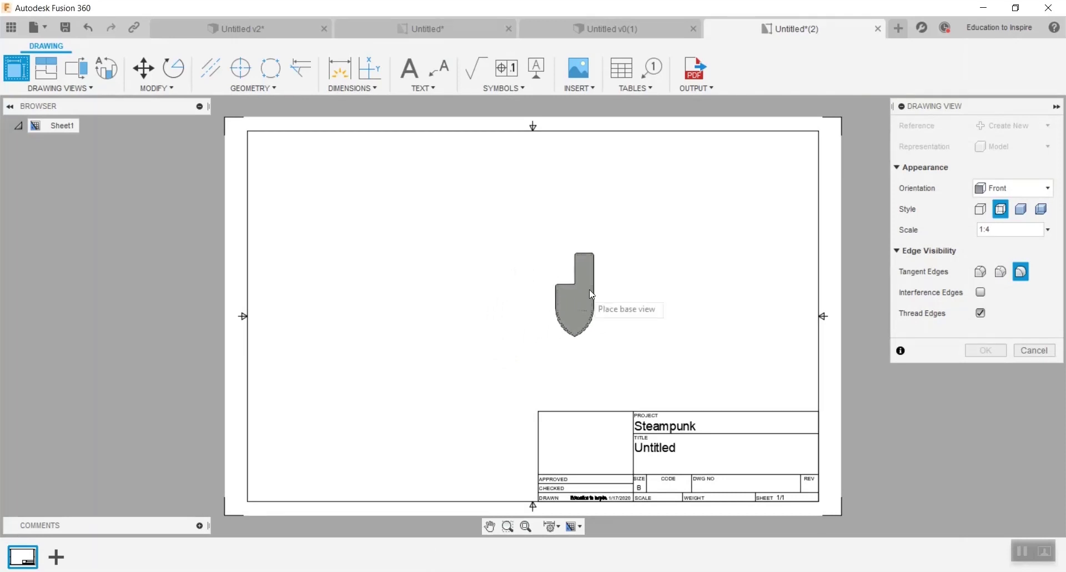
click(1048, 230)
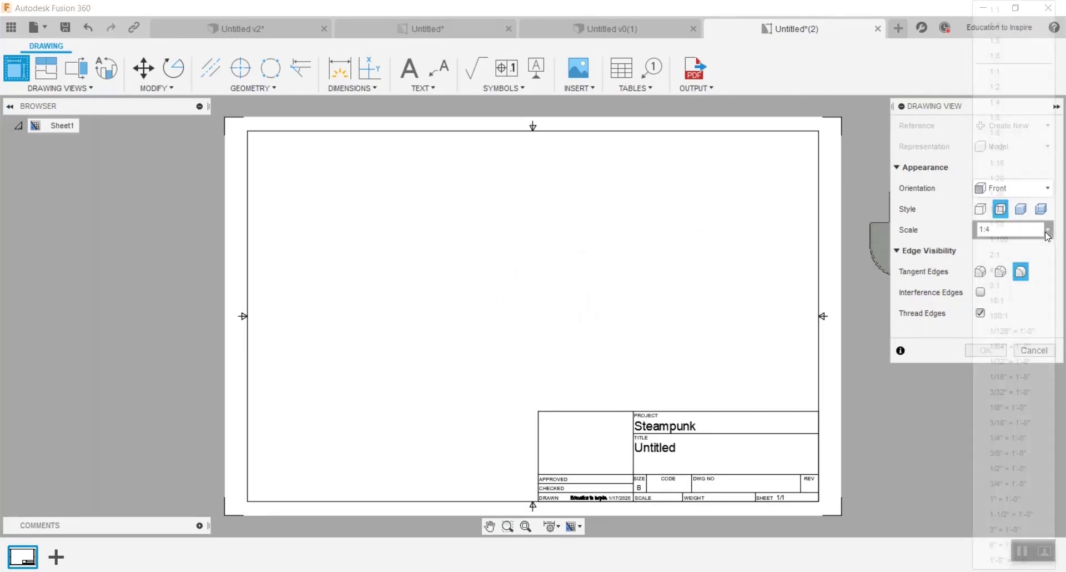
Place the sheath's front base view on the sheet at 1:1 scale.
click(999, 12)
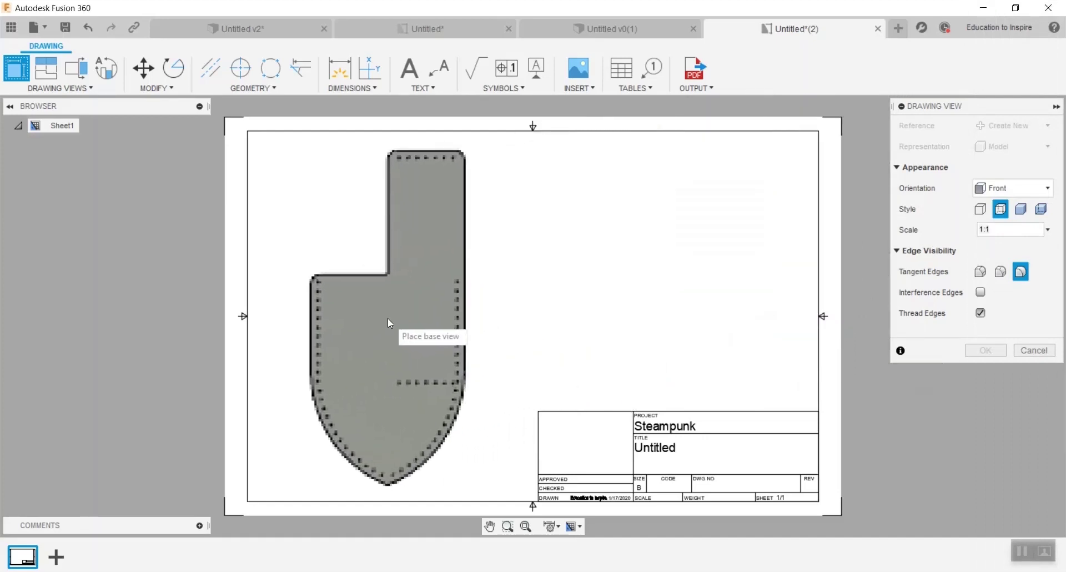
click(388, 319)
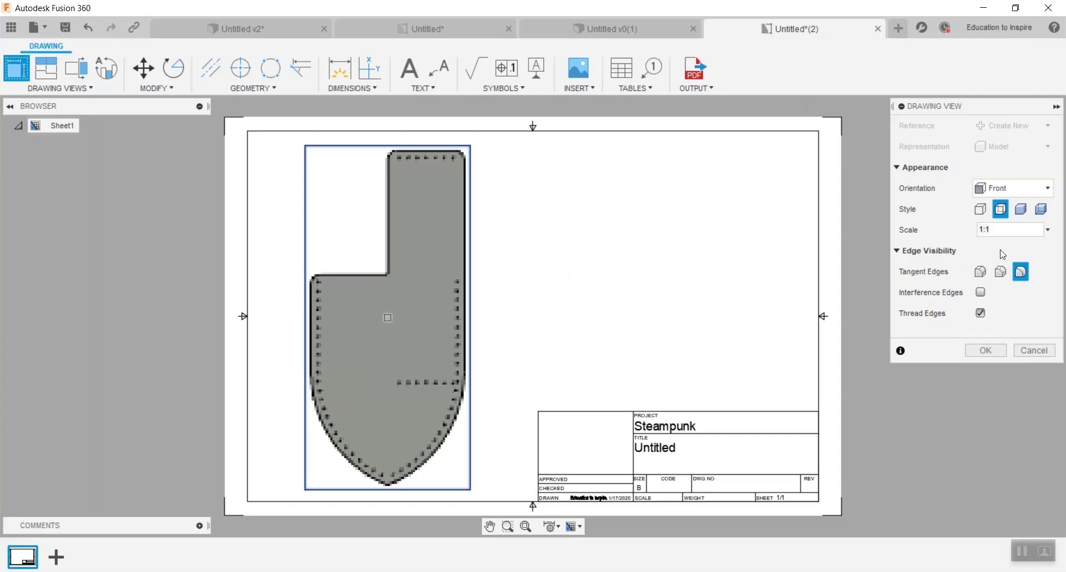
click(983, 352)
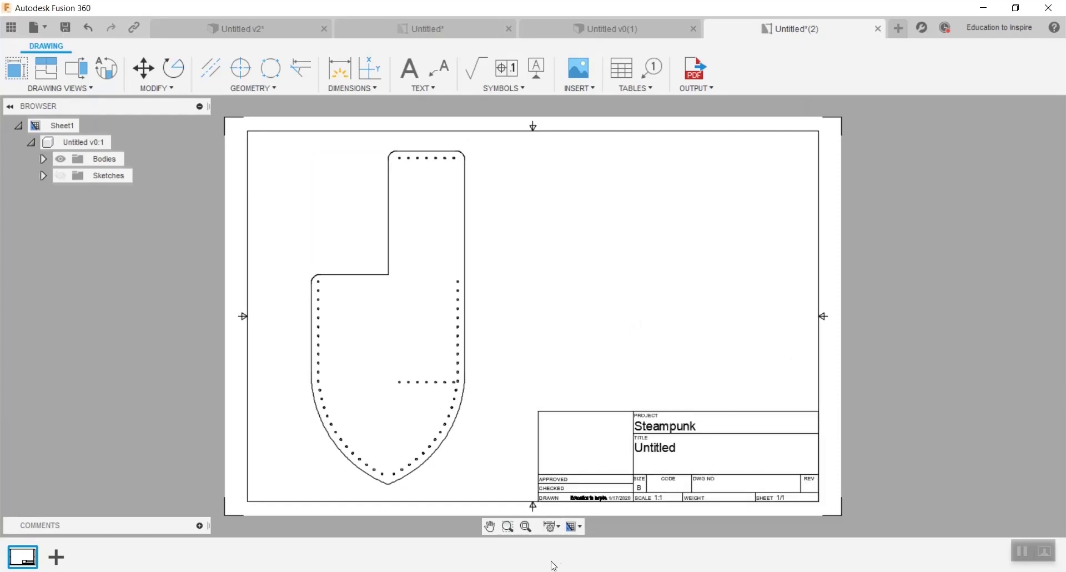
click(581, 527)
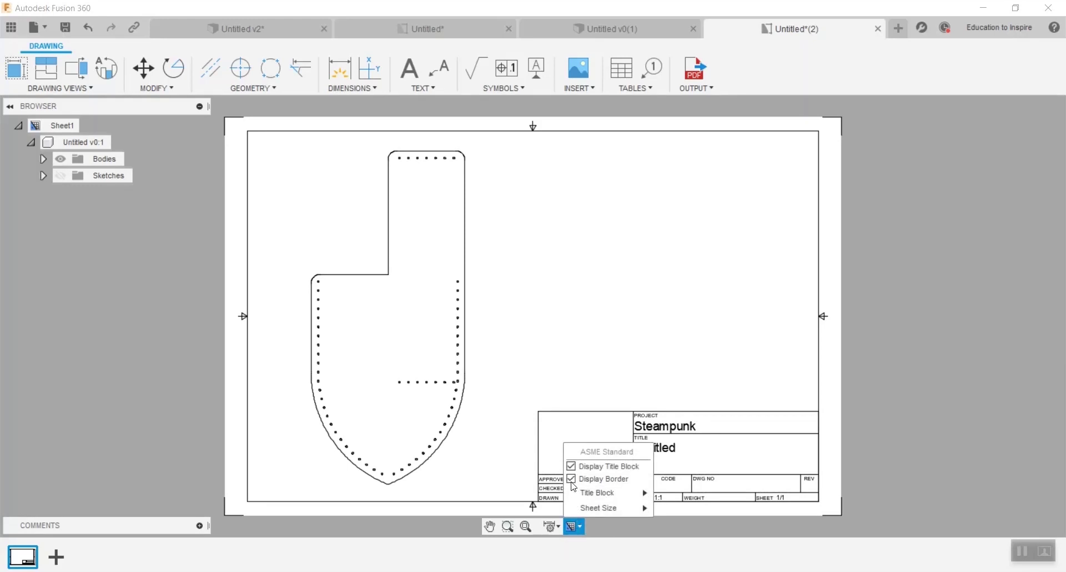
Hide the title block, keep the border, and switch to a portrait A (8.5in x 11in) sheet.
click(572, 467)
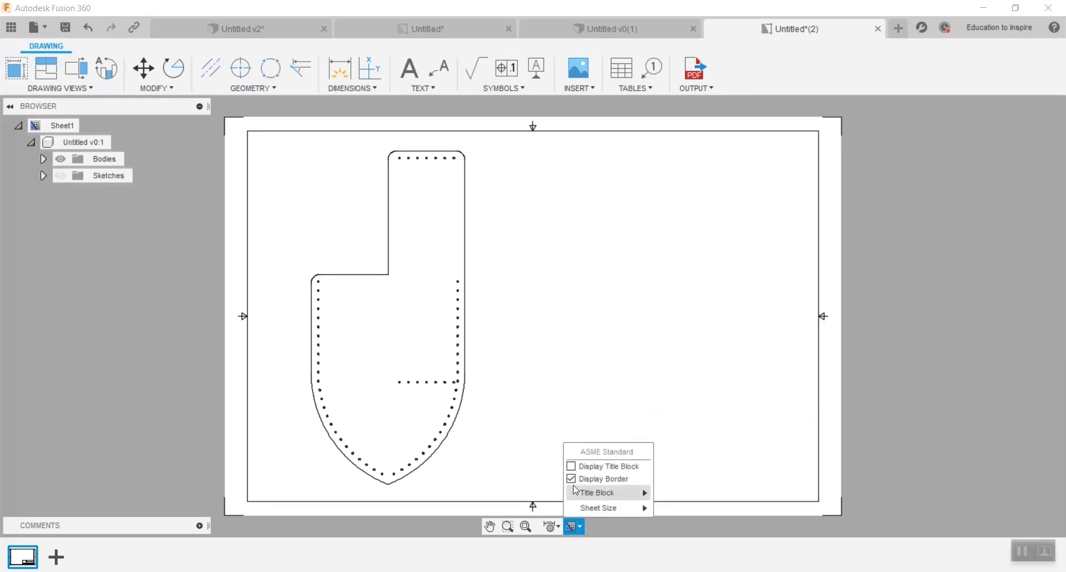
click(573, 479)
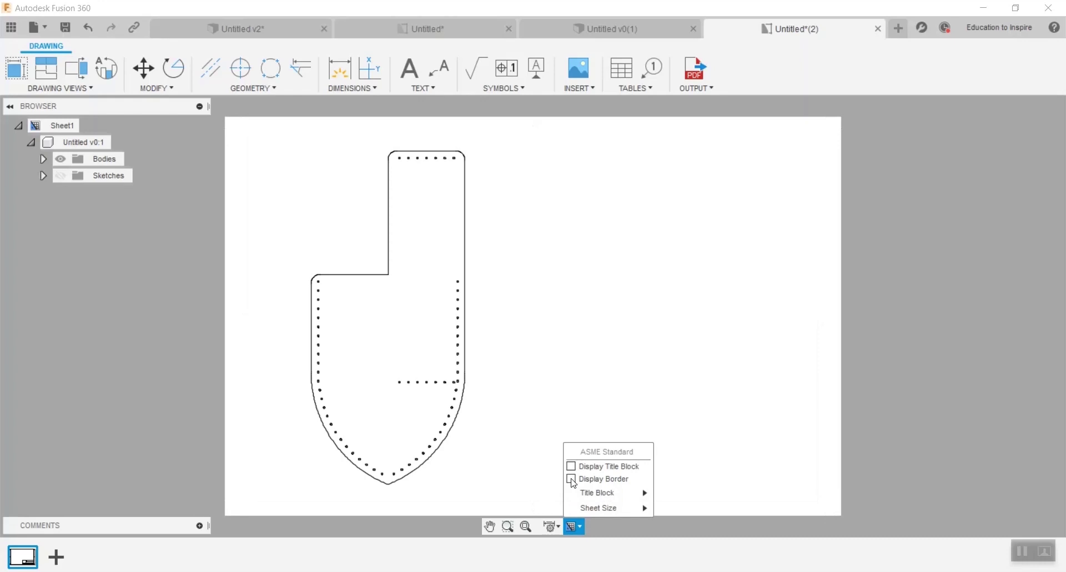
click(573, 480)
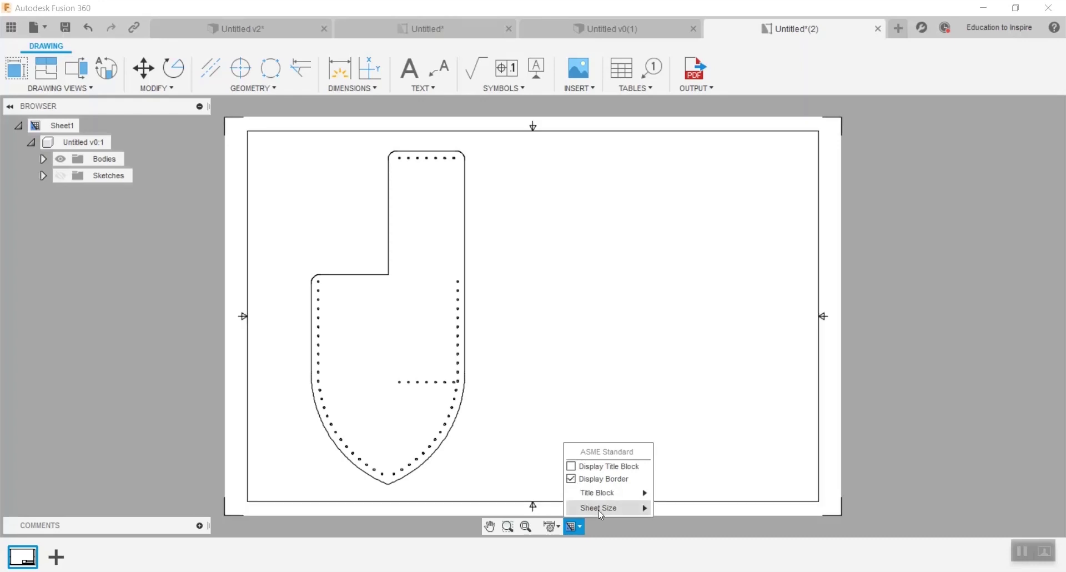
mouse_move(611, 512)
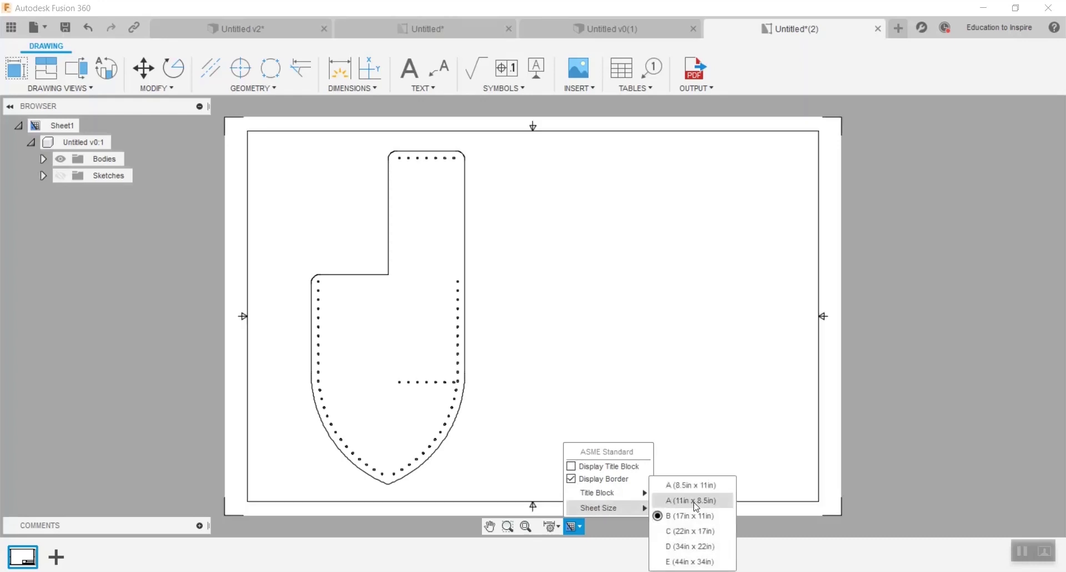
click(692, 485)
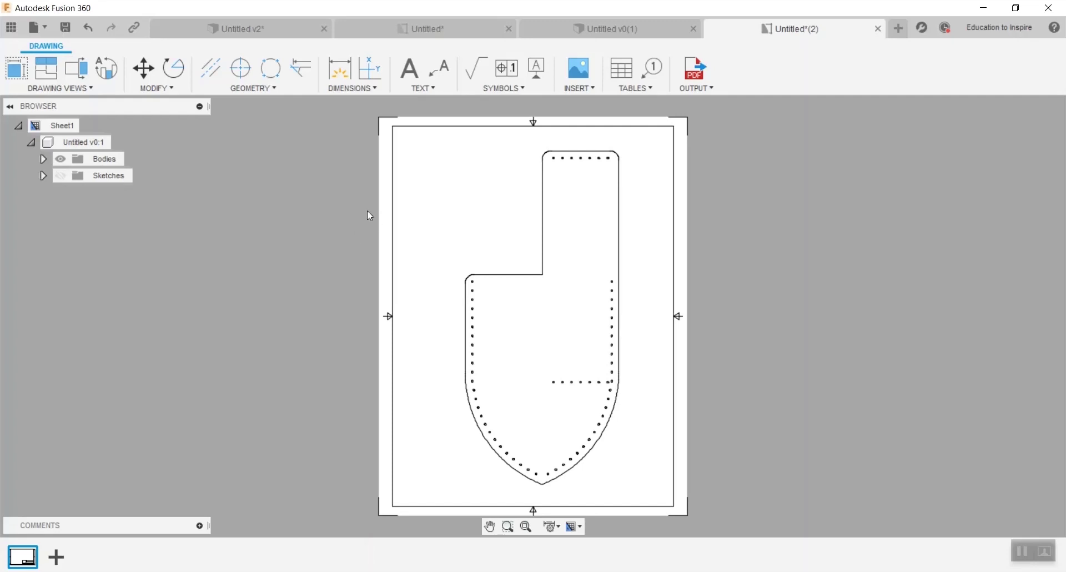
click(339, 66)
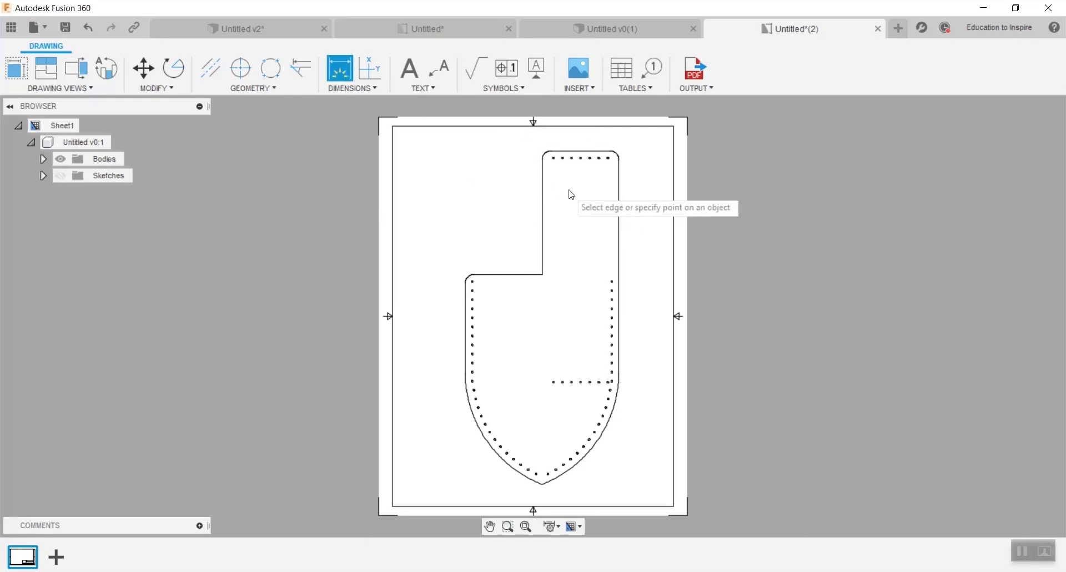
Dimension the sheath's 9.22 overall height and the 2.12 step width.
click(579, 157)
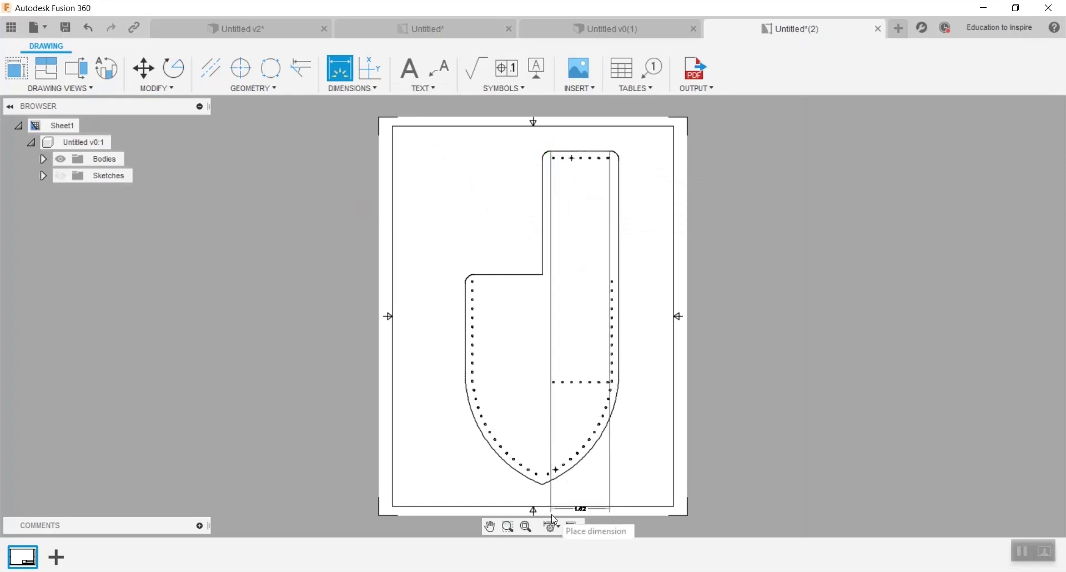
click(542, 484)
click(422, 371)
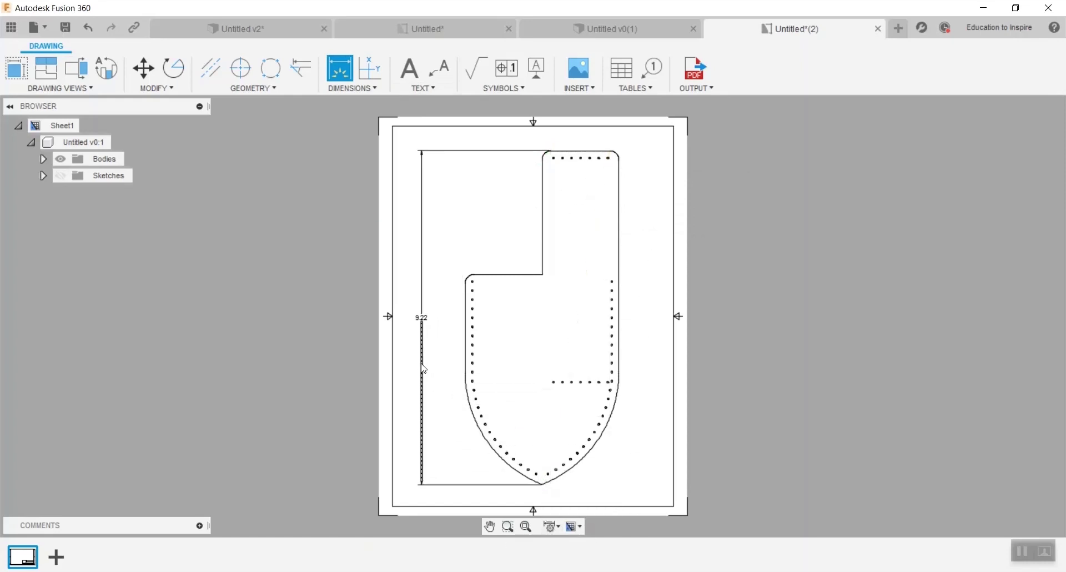
click(543, 238)
click(467, 321)
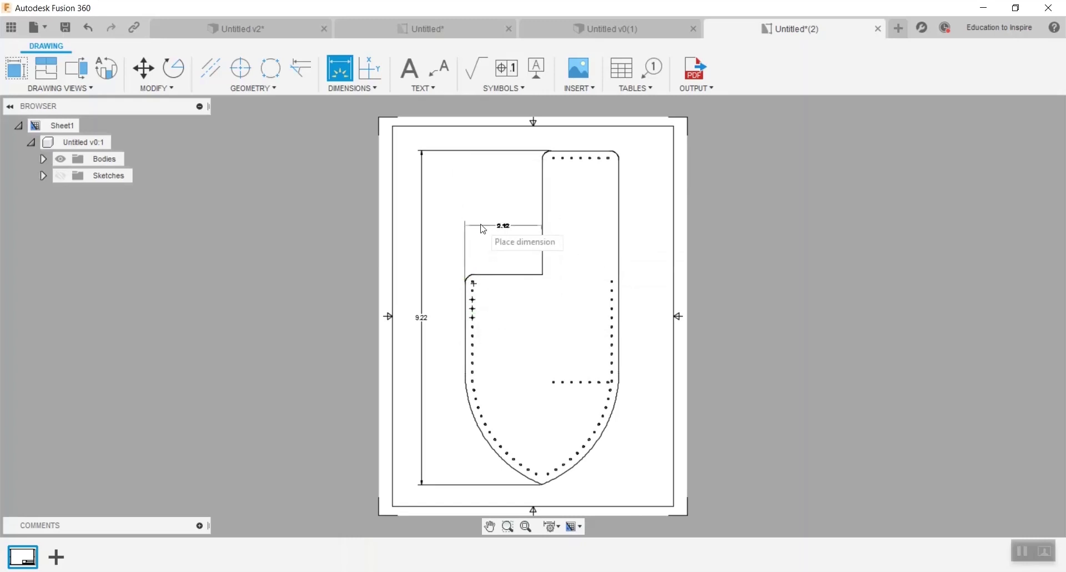
click(480, 227)
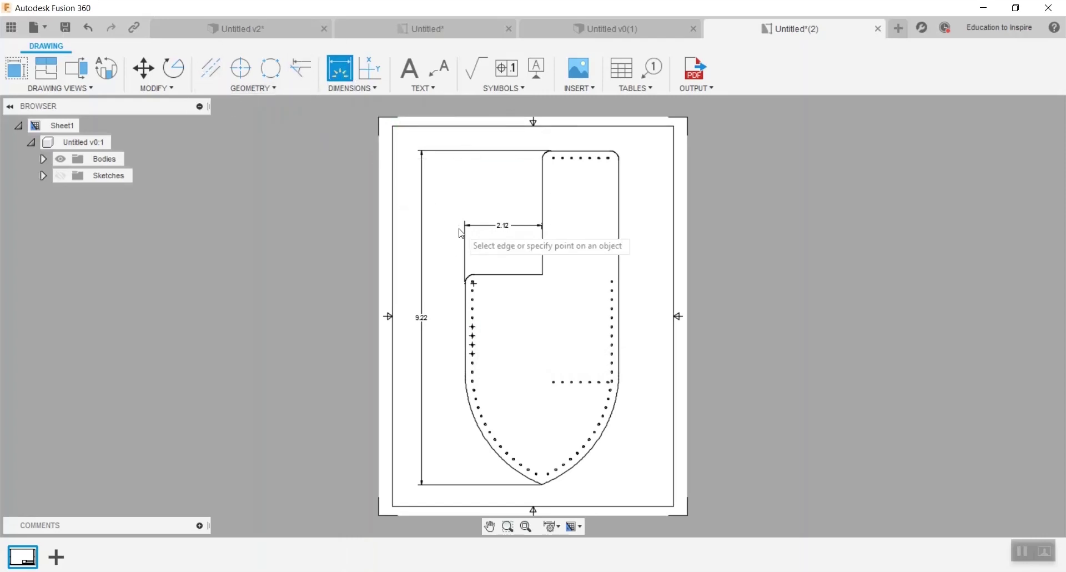
Add the 4.24 overall width dimension across the sheath outline.
scroll(467, 332, up, 3)
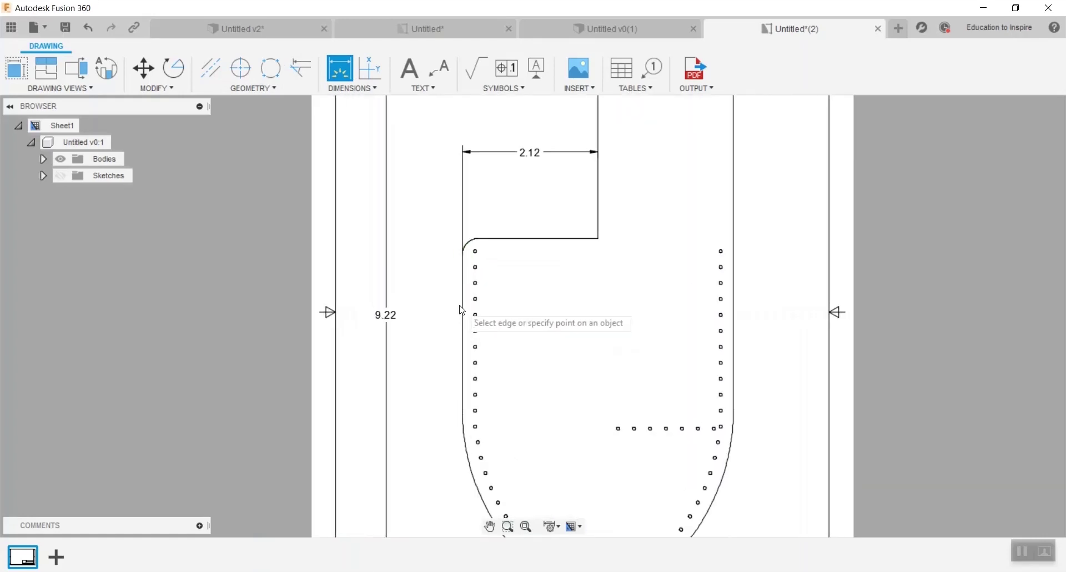
click(465, 317)
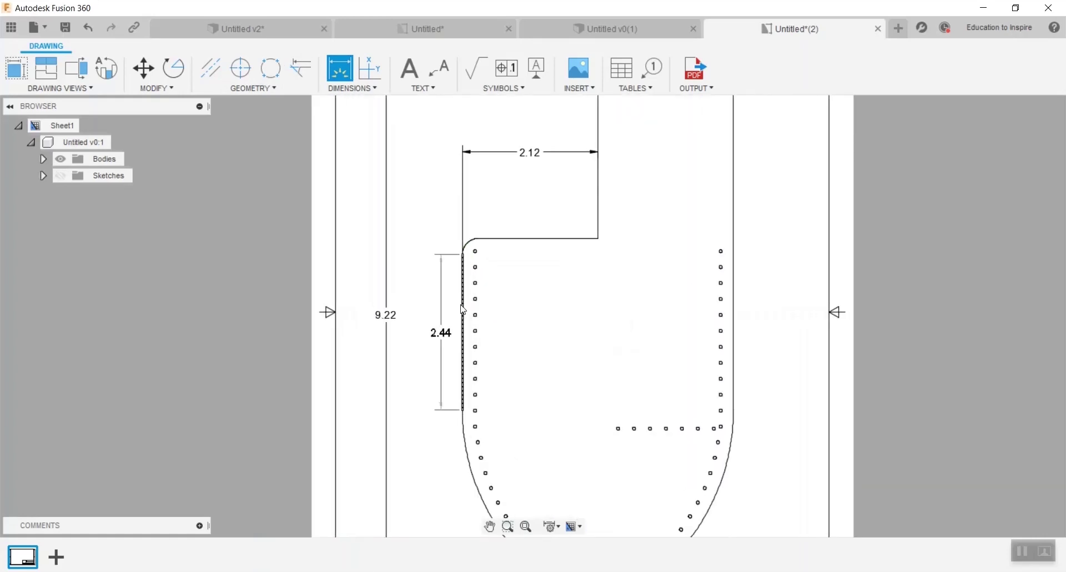
click(476, 253)
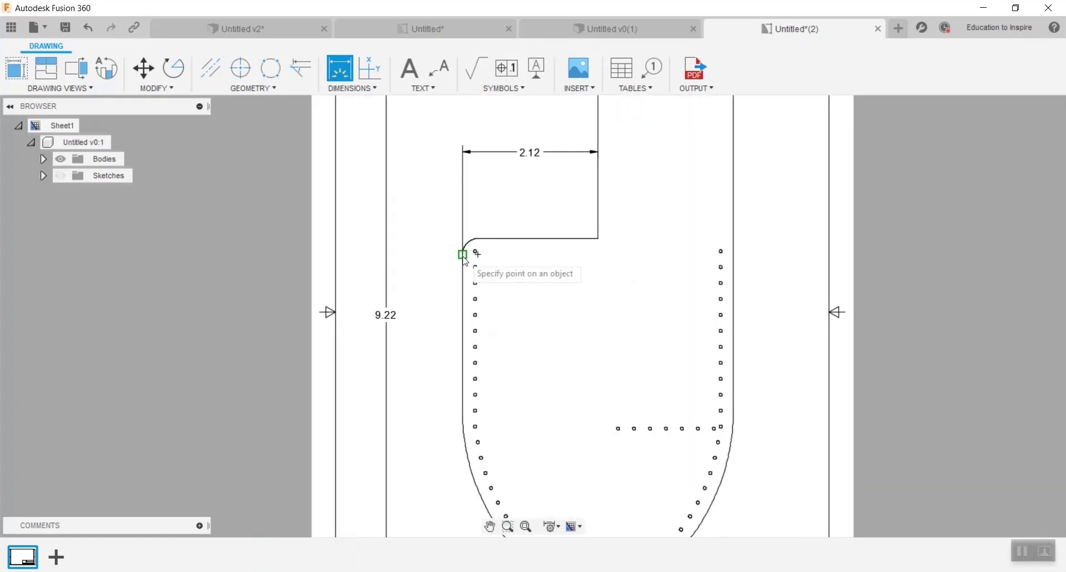
click(735, 266)
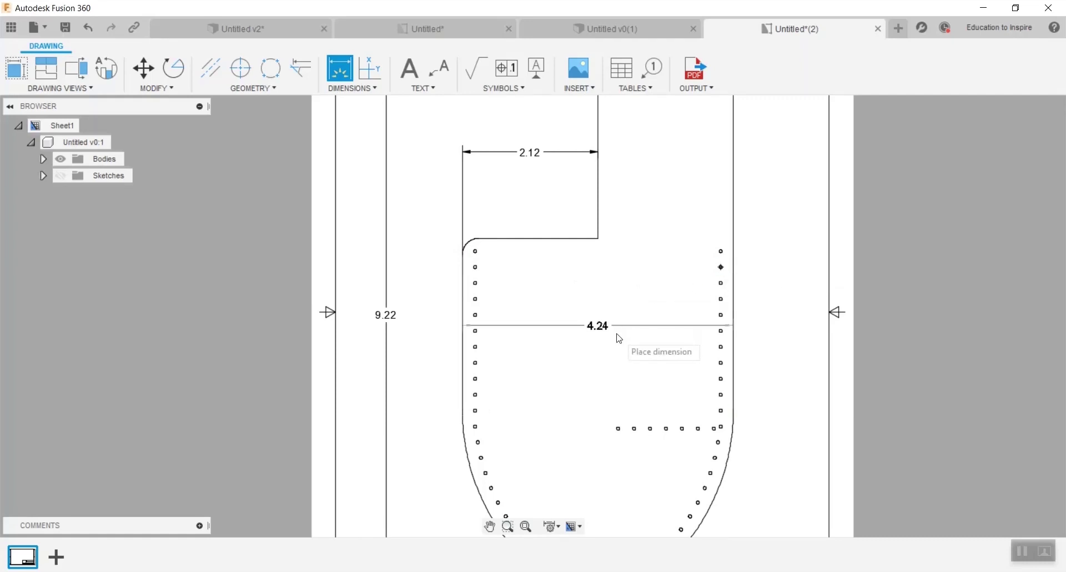
click(620, 327)
scroll(749, 370, down, 5)
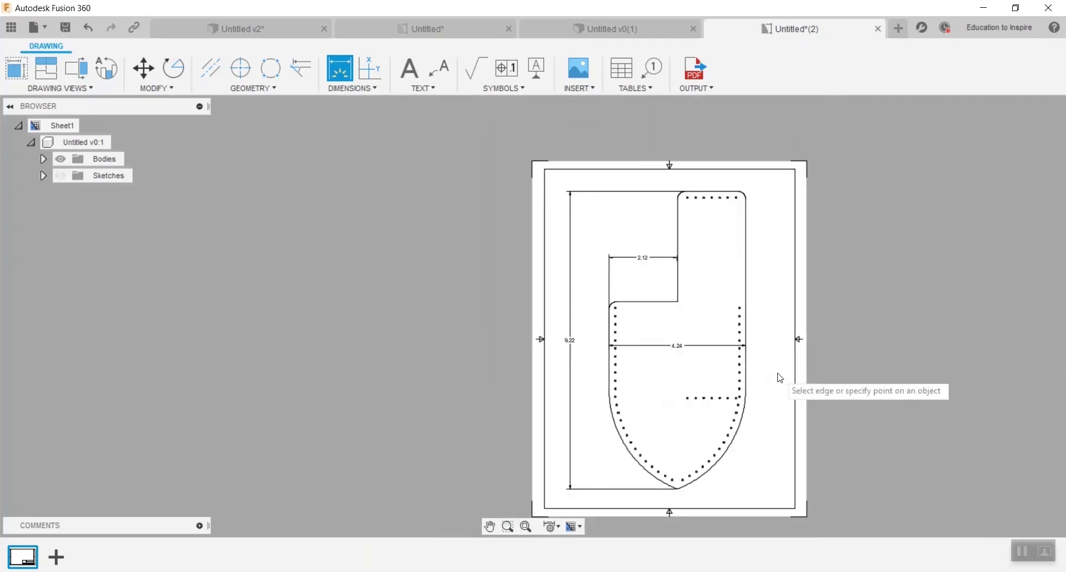
scroll(783, 372, up, 3)
middle_drag(781, 370, 614, 333)
scroll(578, 334, down, 2)
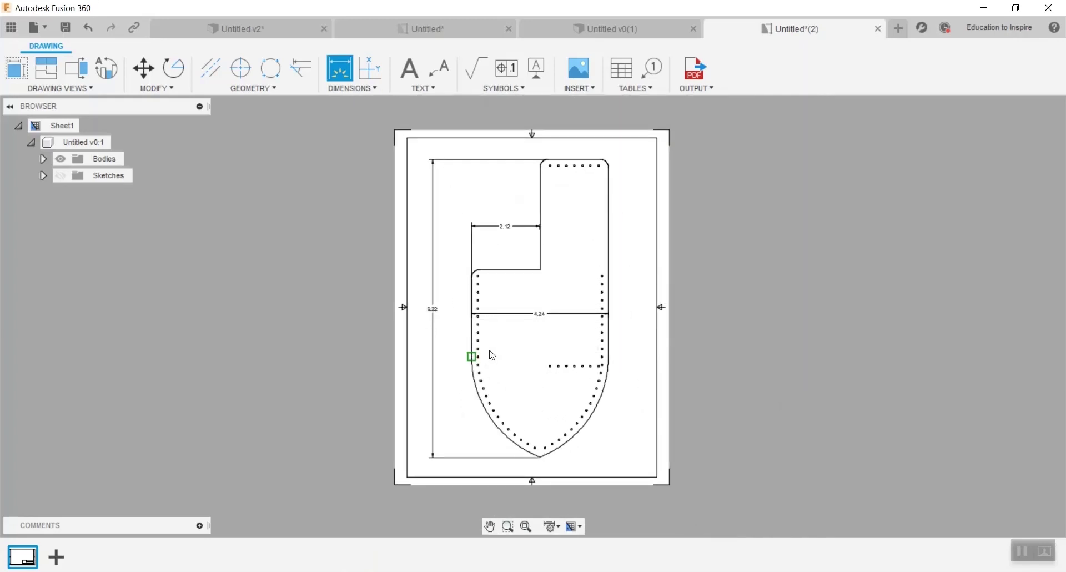
click(549, 366)
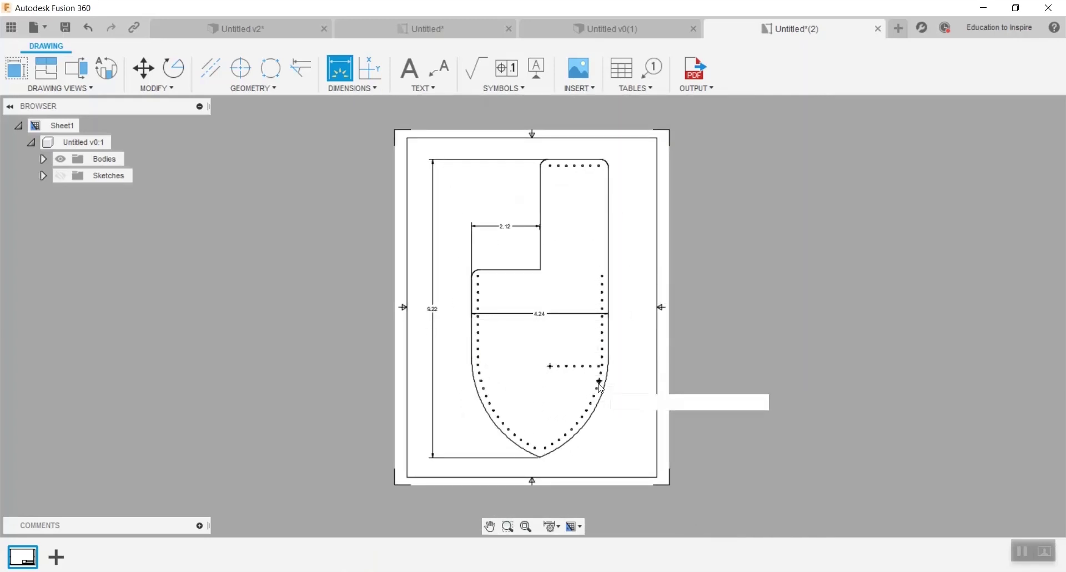
Export the dimensioned drawing as a PDF named 'New thing' into Downloads.
click(694, 76)
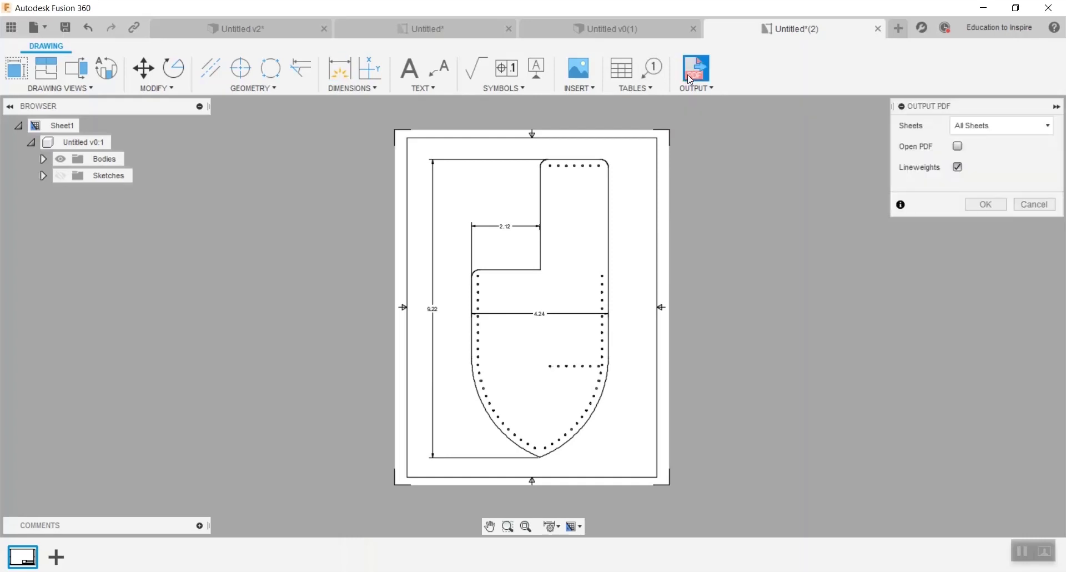
click(987, 205)
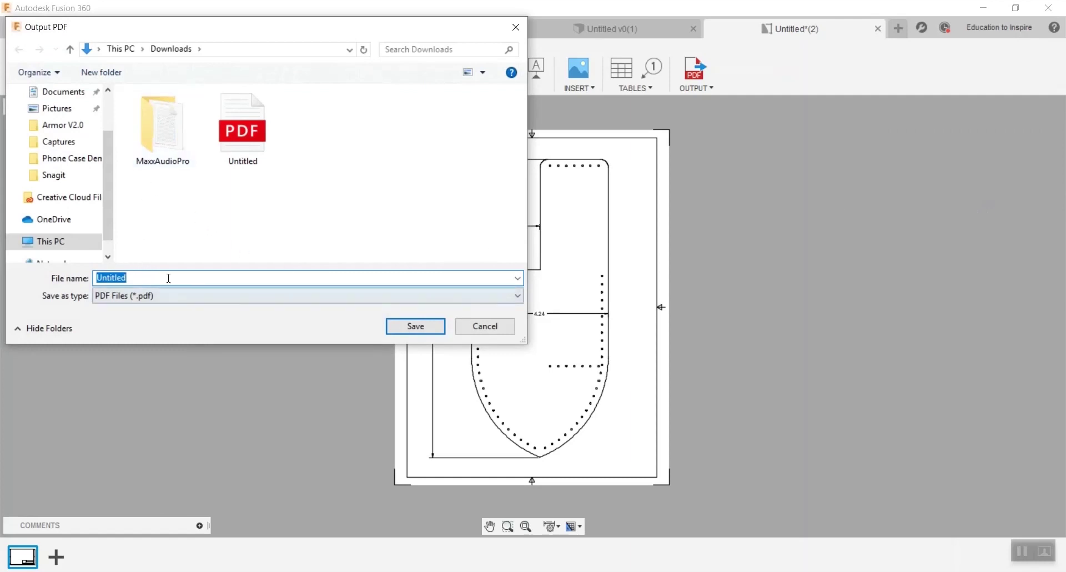
text(New thing)
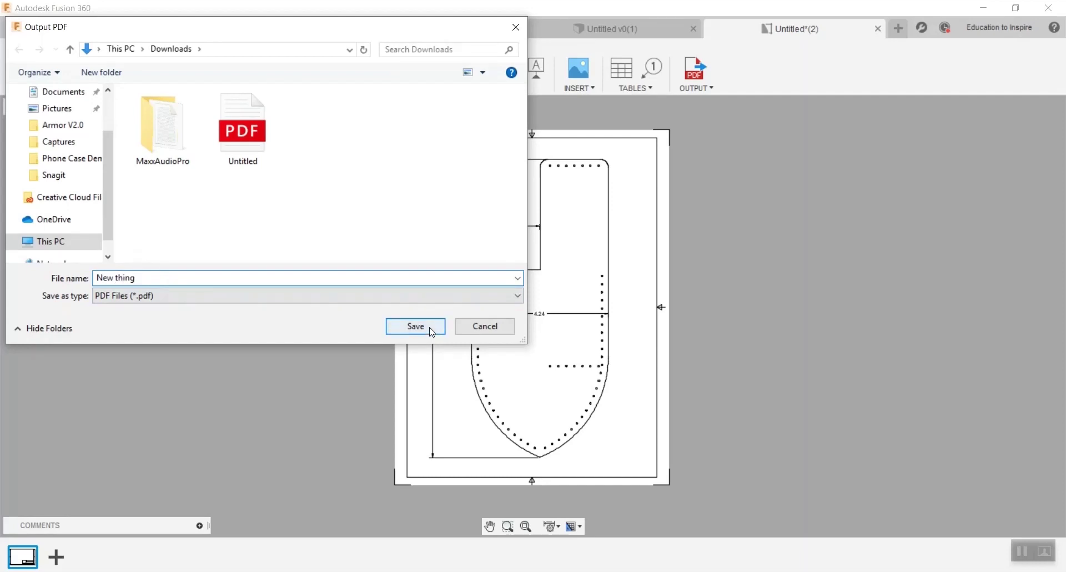
click(431, 328)
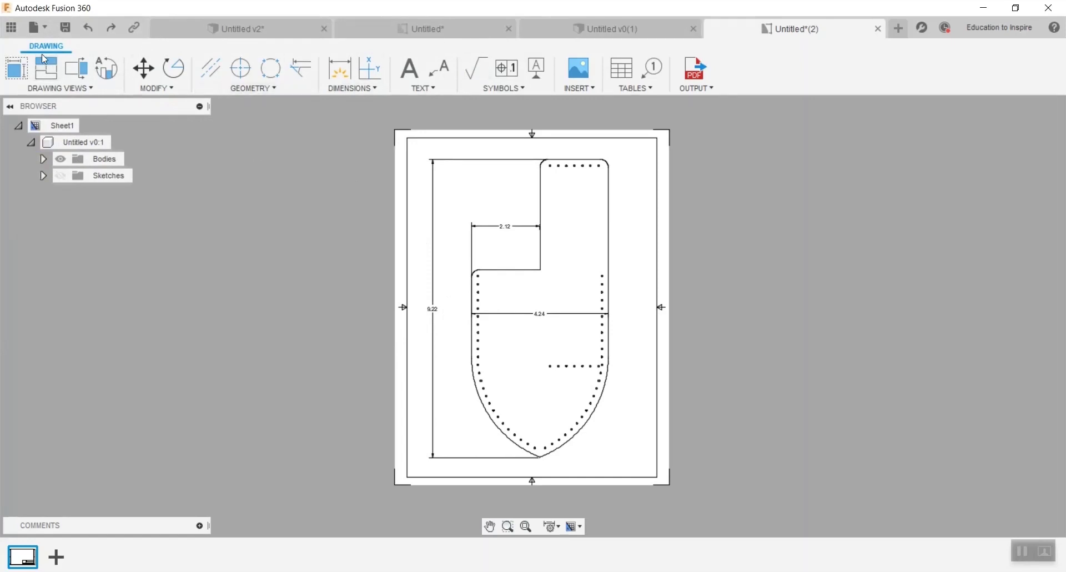
Show the 3D sheath model from the front-right, checking the drawing tab briefly in between.
click(624, 28)
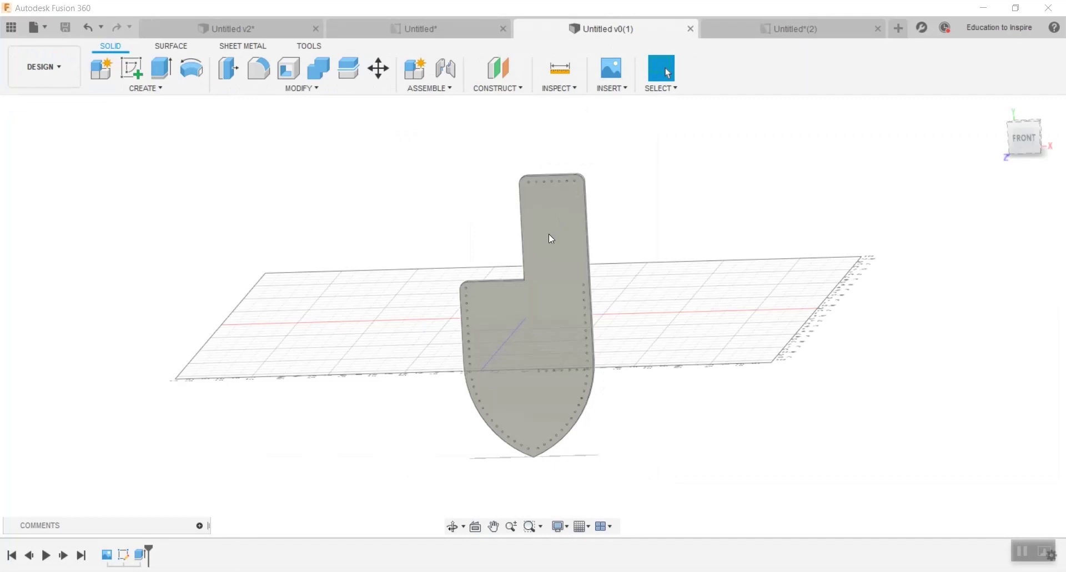
scroll(636, 253, up, 5)
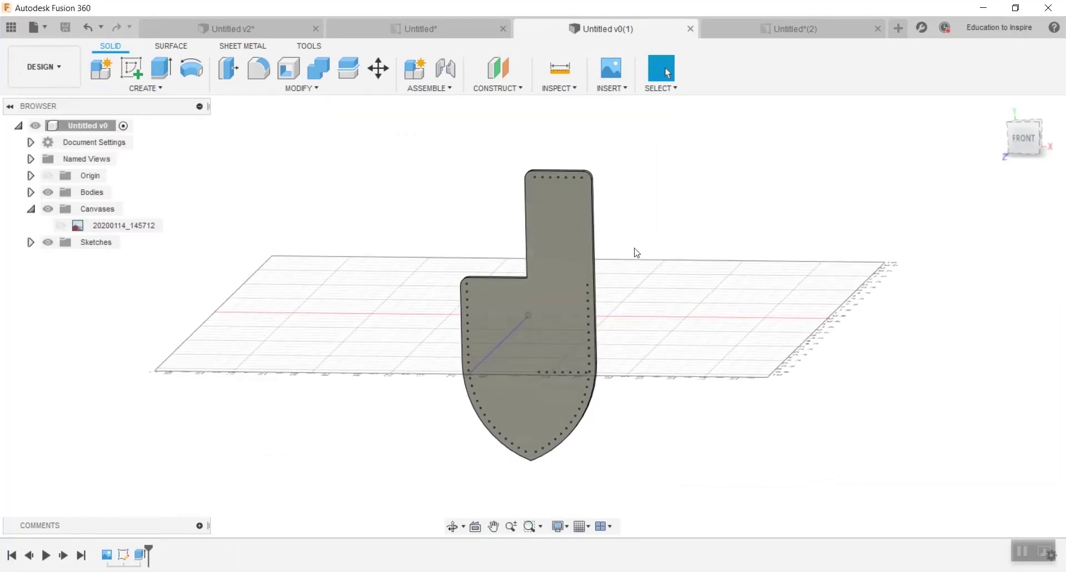
shift+middle_drag(636, 253, 645, 248)
click(781, 26)
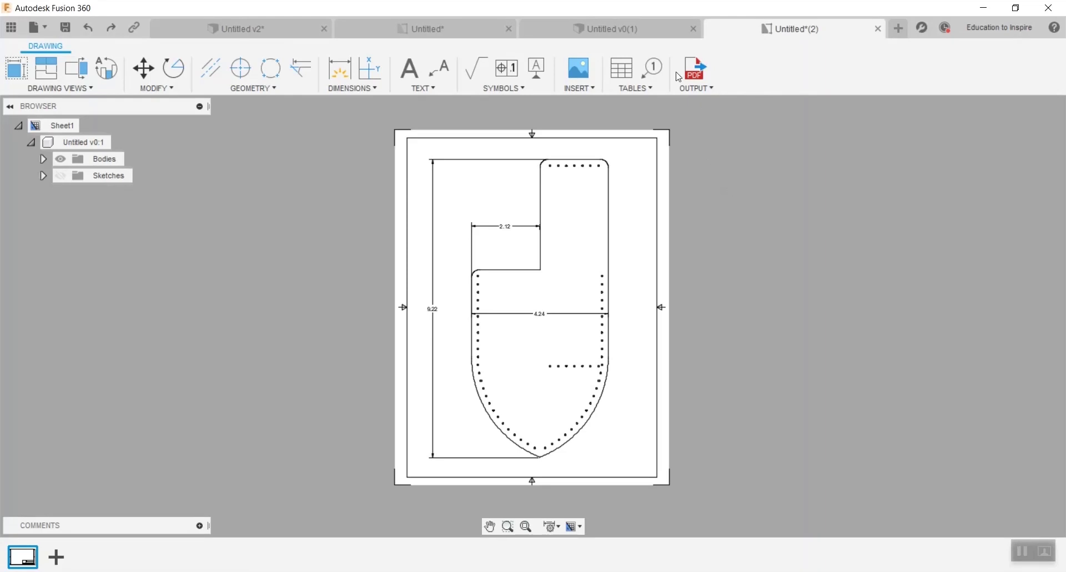
click(616, 26)
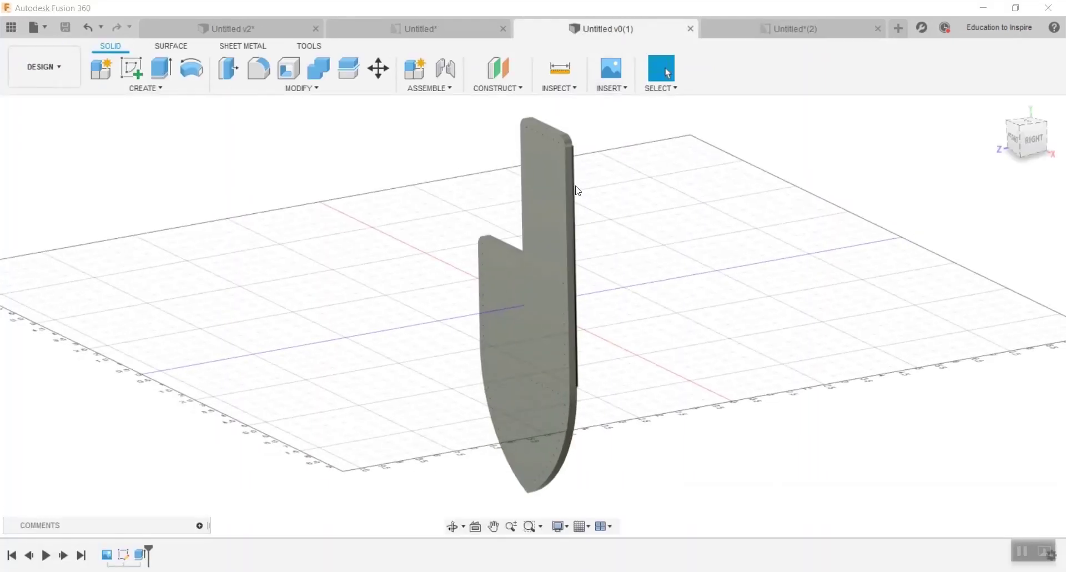